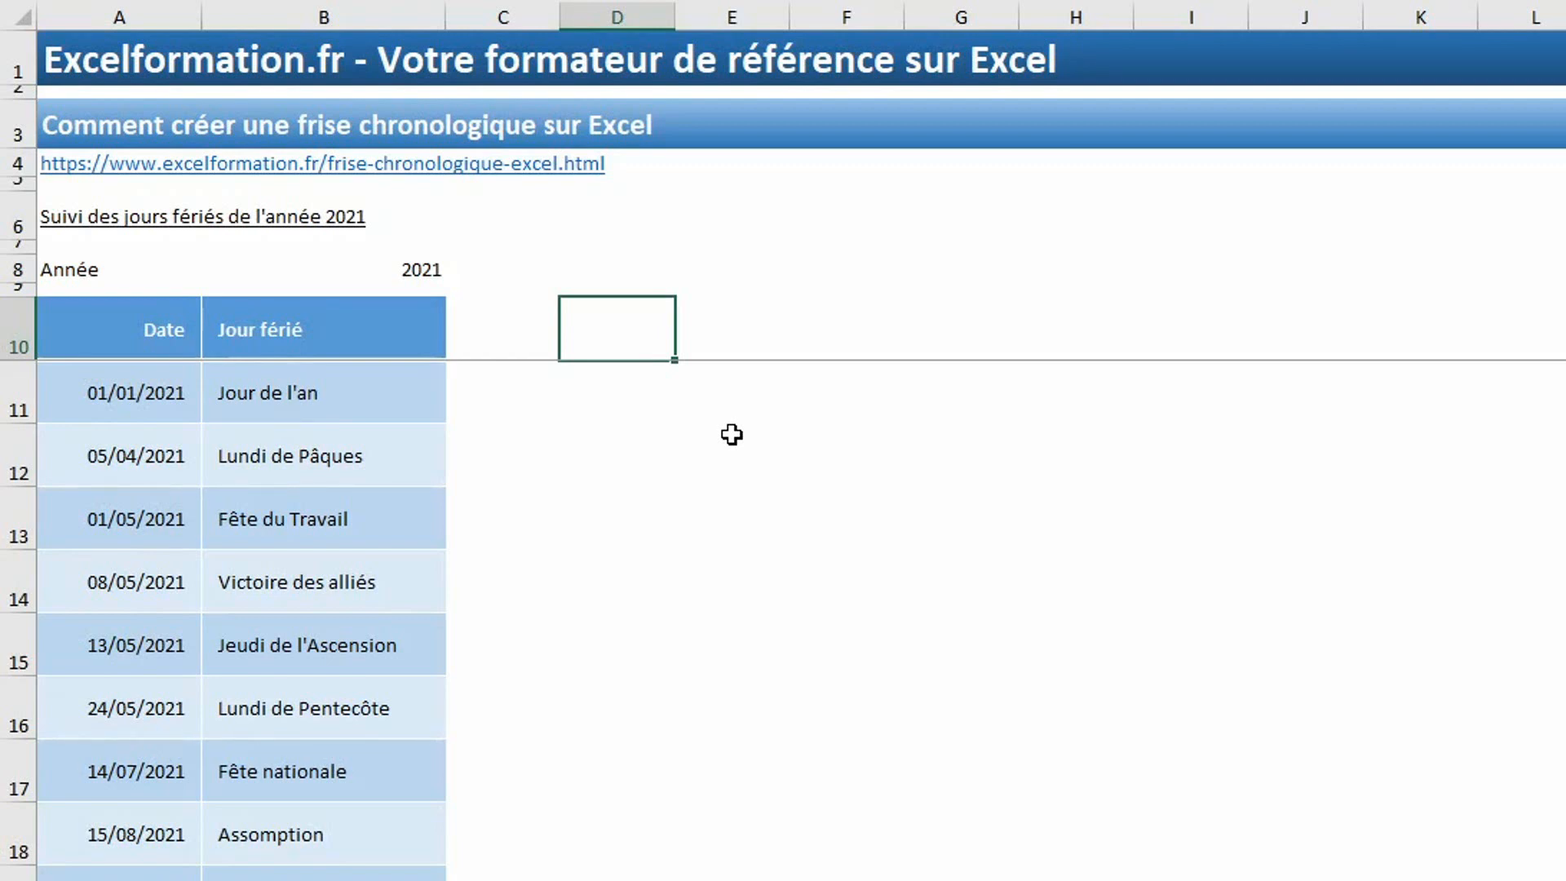
pyautogui.click(331, 432)
pyautogui.hotkey('ctrl', 'a')
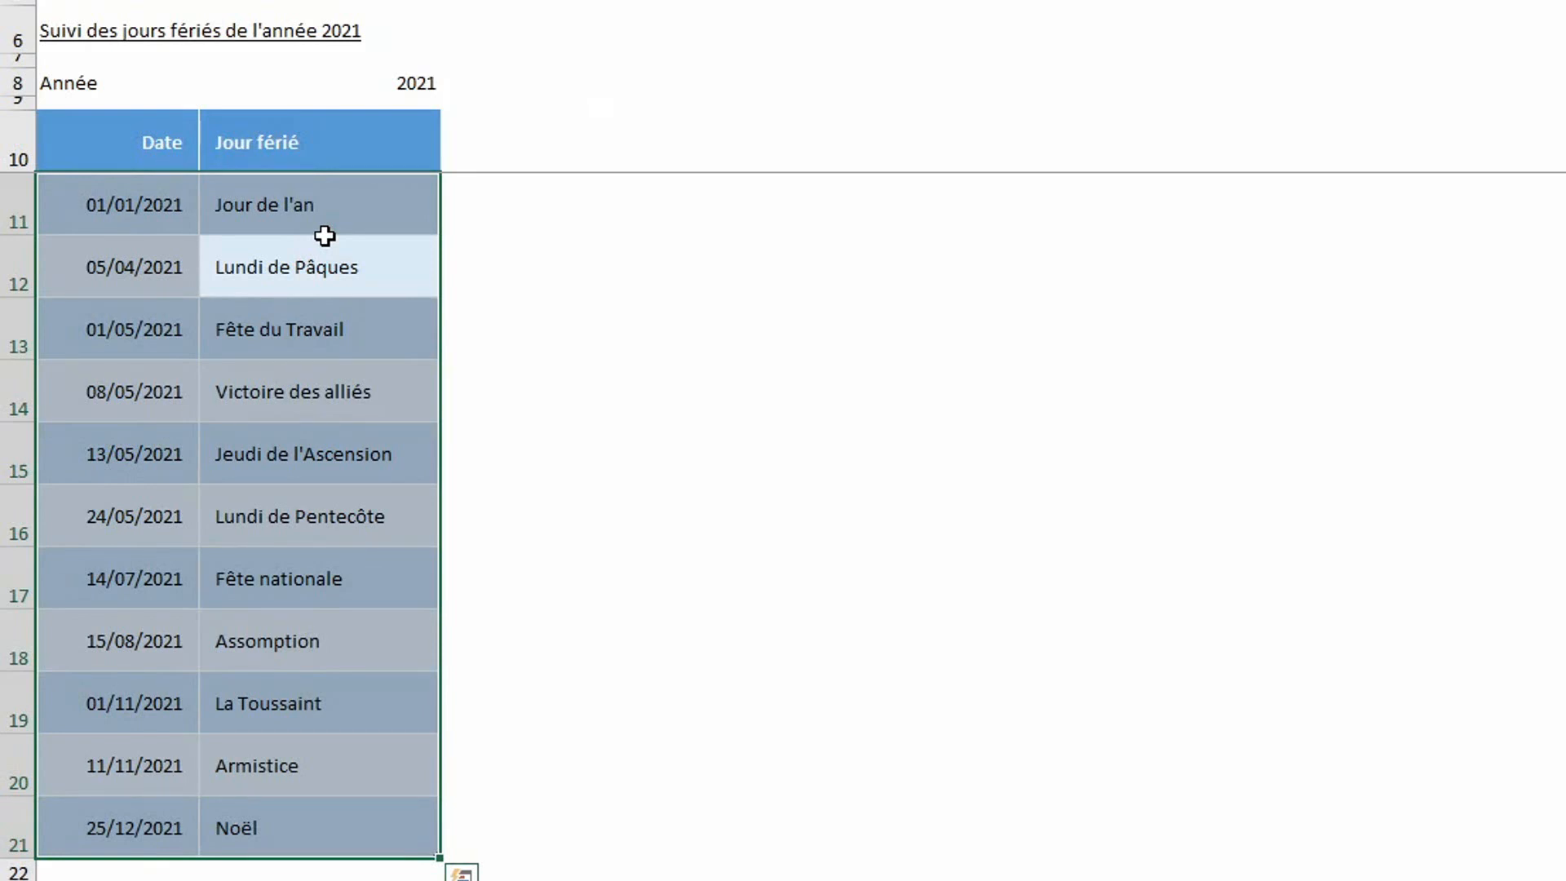
pyautogui.click(134, 274)
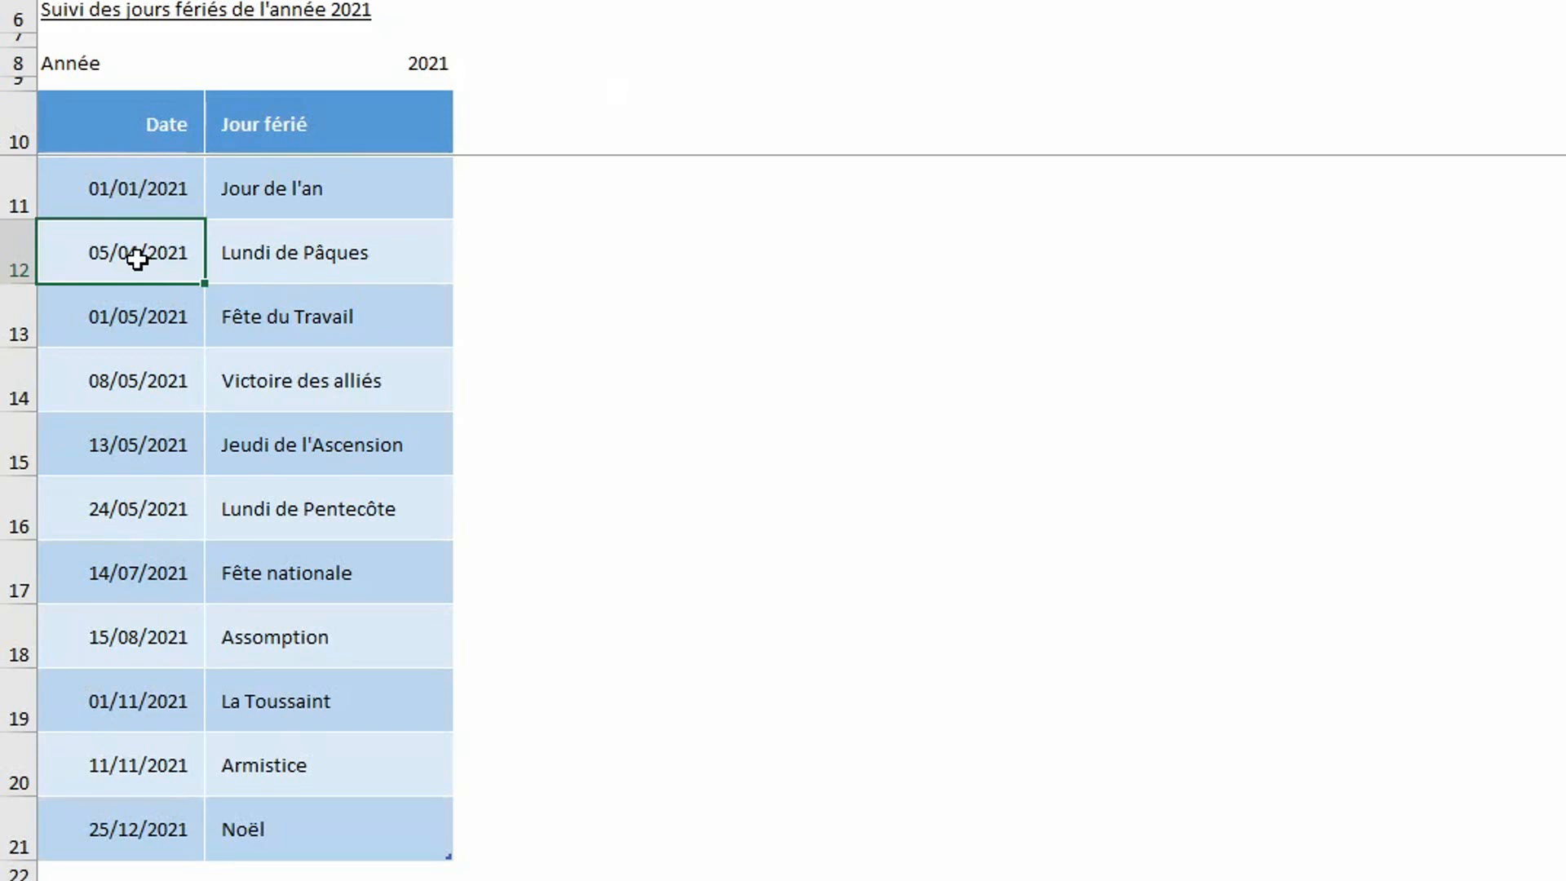
pyautogui.click(308, 259)
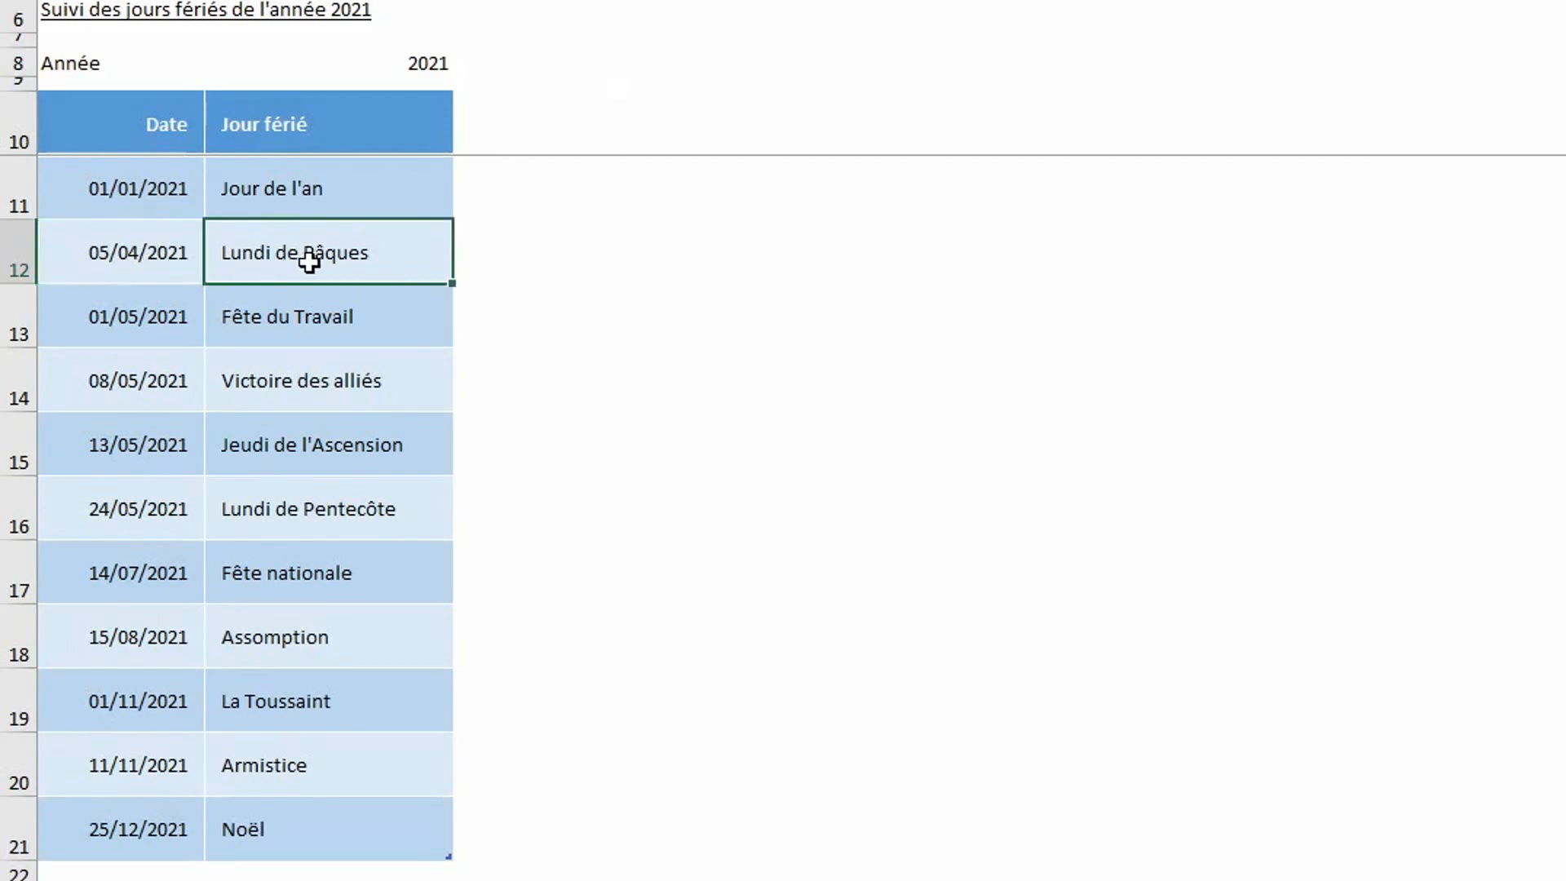
# Add a Position Y column to the table beside Jour férié and fill all its rows with 0
pyautogui.click(517, 138)
pyautogui.write('P')
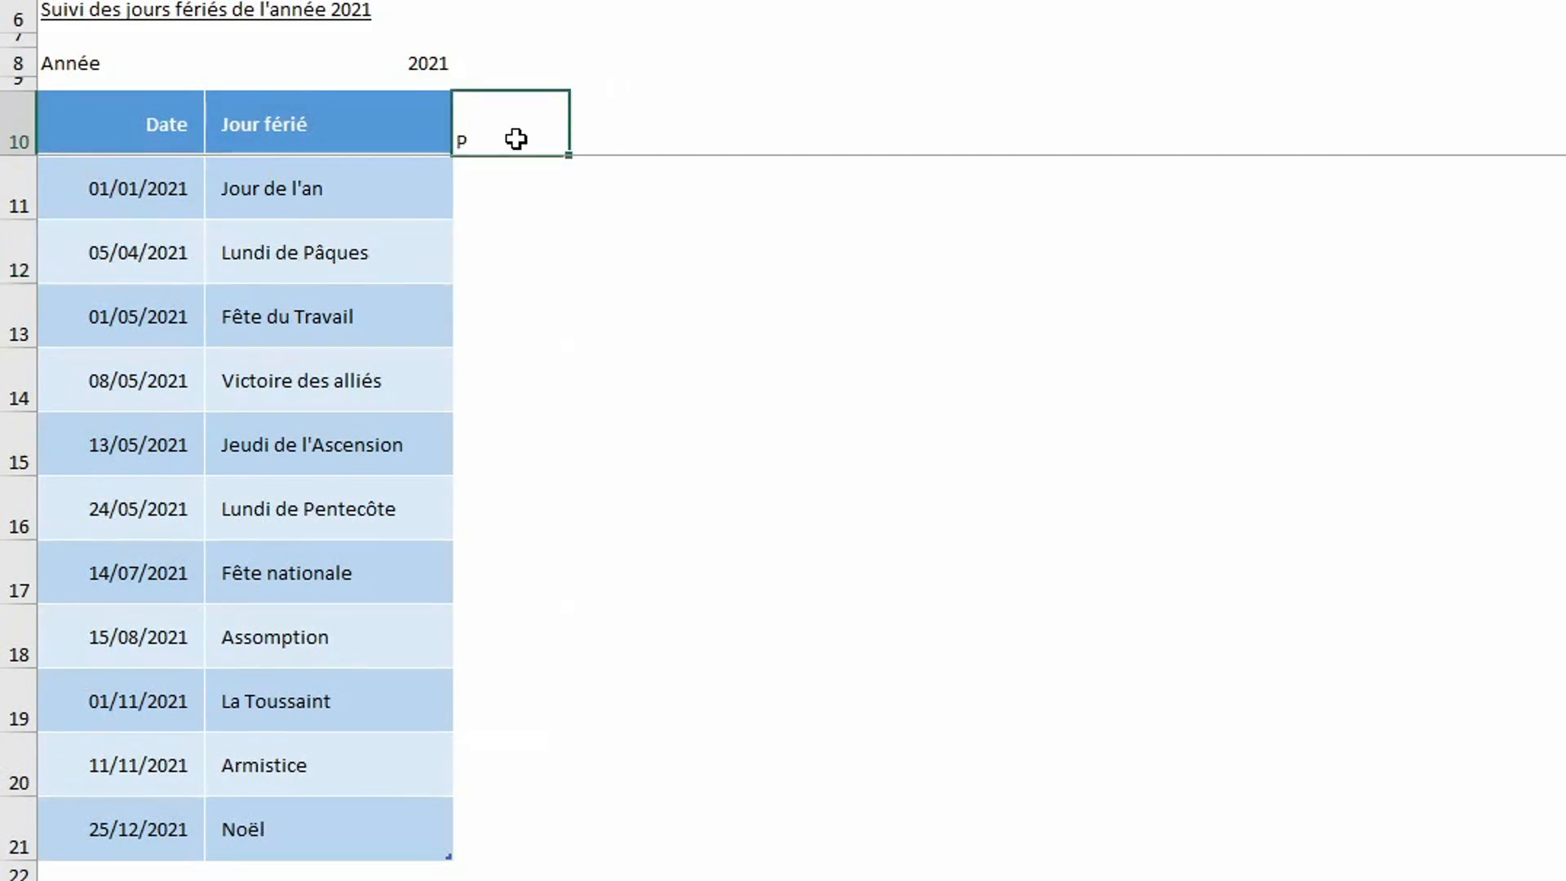
pyautogui.write('oisition Y')
pyautogui.press('Return')
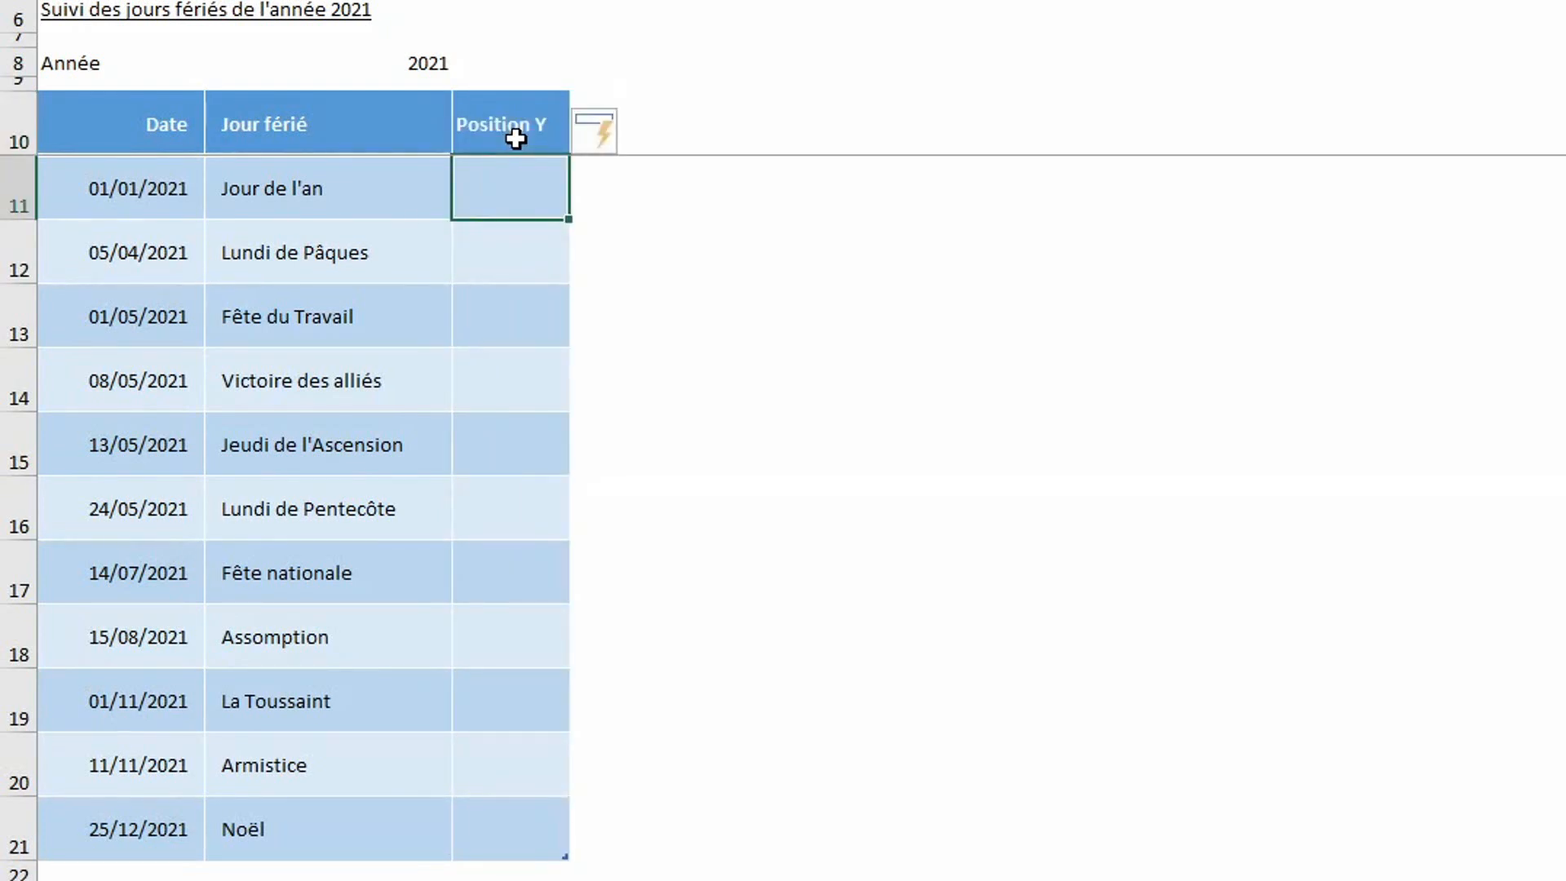
pyautogui.hotkey('ctrl', 'shift', 'Down')
pyautogui.write('0')
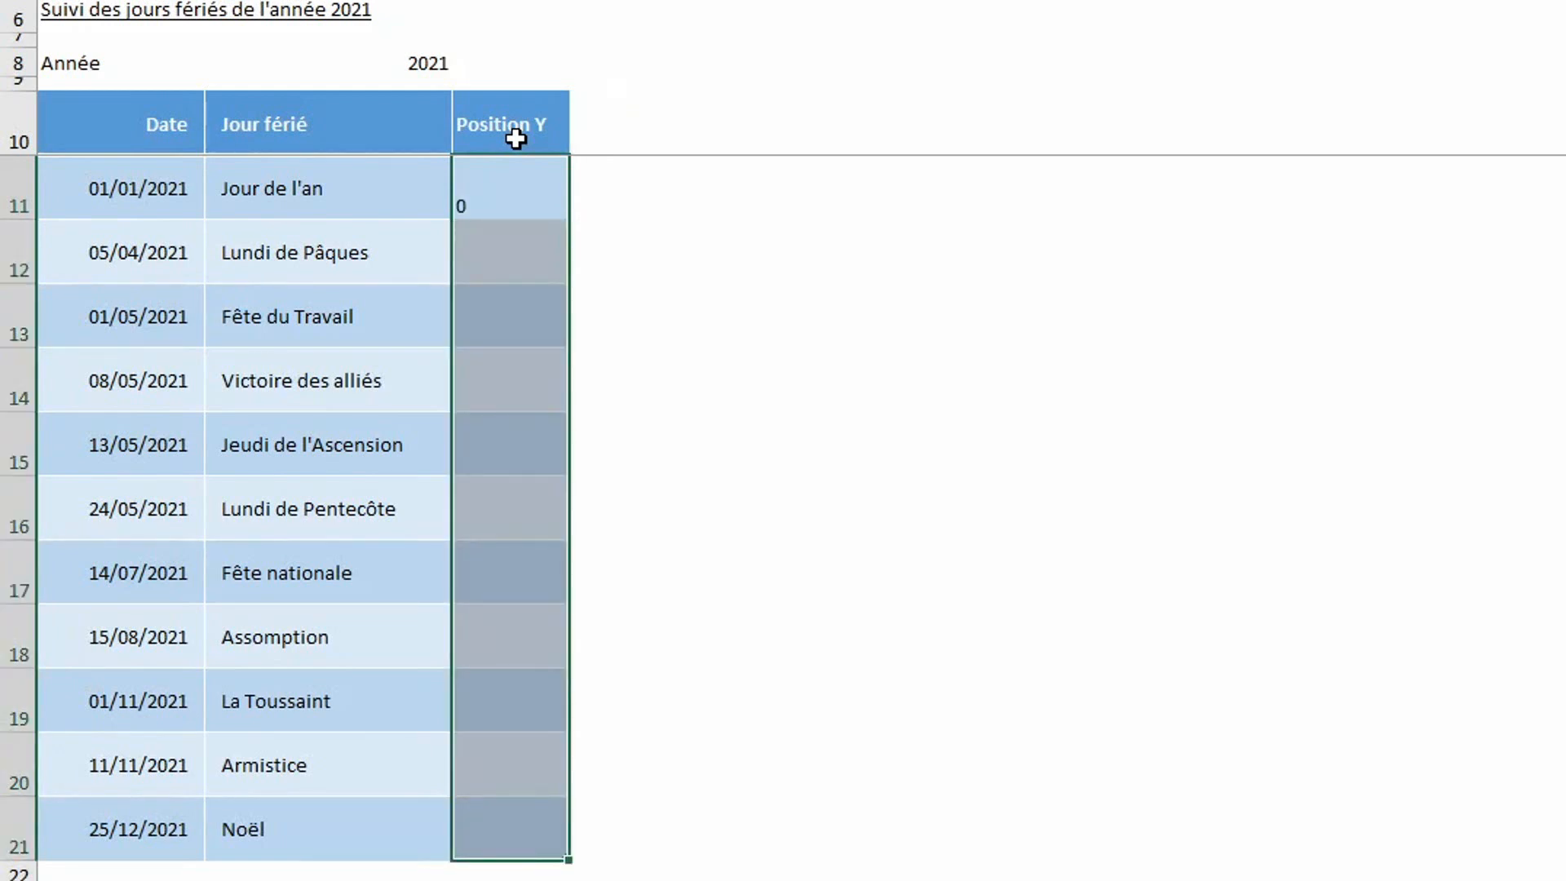
pyautogui.hotkey('ctrl', 'Return')
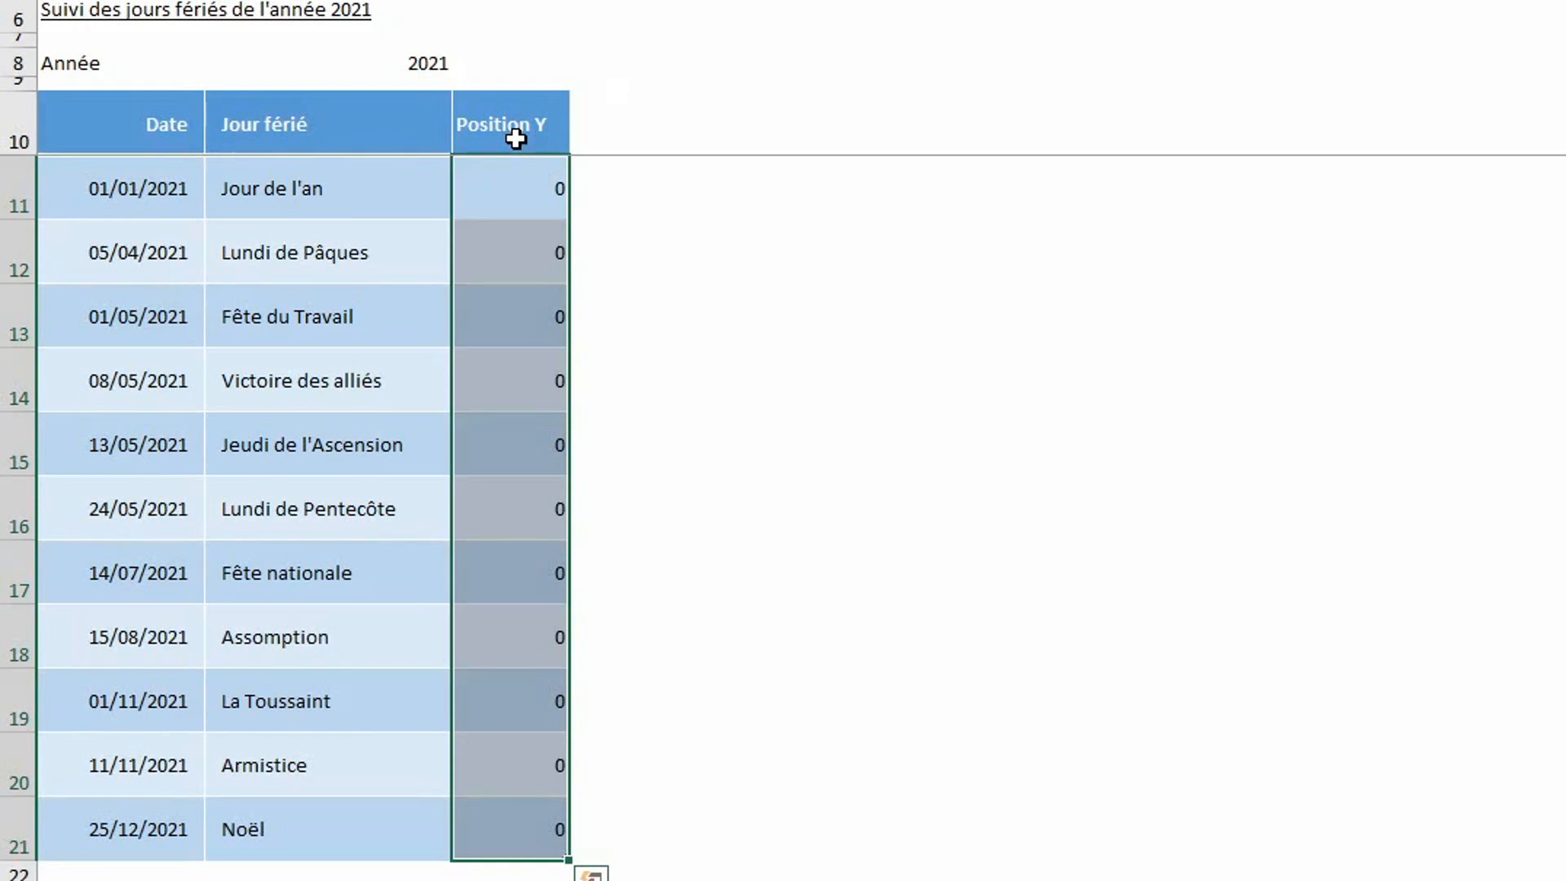
# Add a table column headed Etiquette in D10, beside Position Y
pyautogui.click(634, 136)
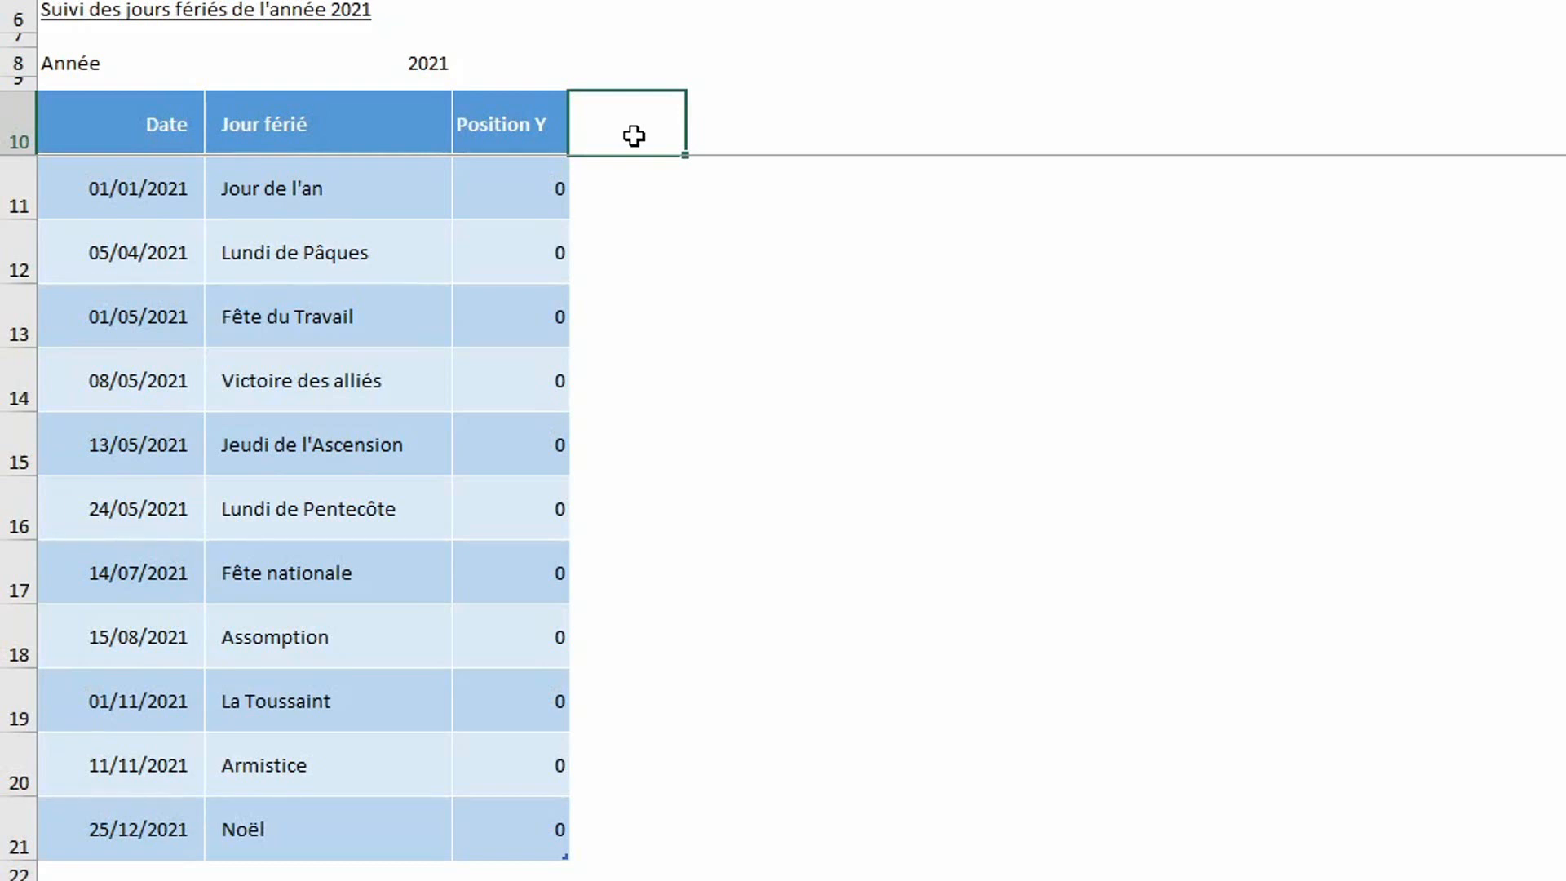
pyautogui.write('Etiquette')
pyautogui.press('Return')
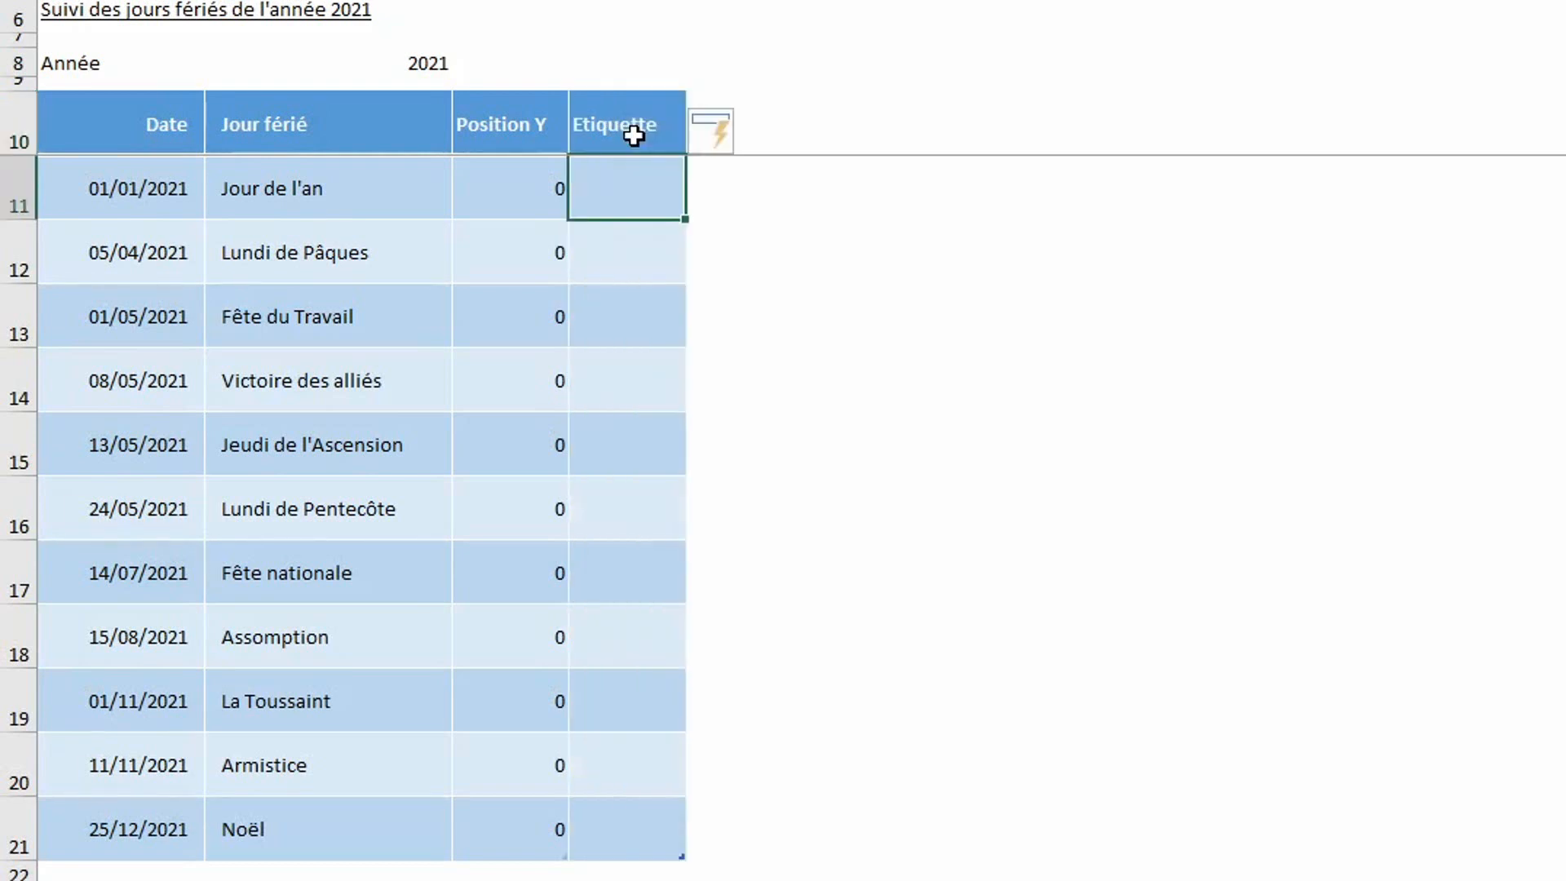
# Build a formula in D11 that joins the row's Jour férié and Date with a CAR(10) line break between them
pyautogui.write('=')
pyautogui.press('Left')
pyautogui.press('Left')
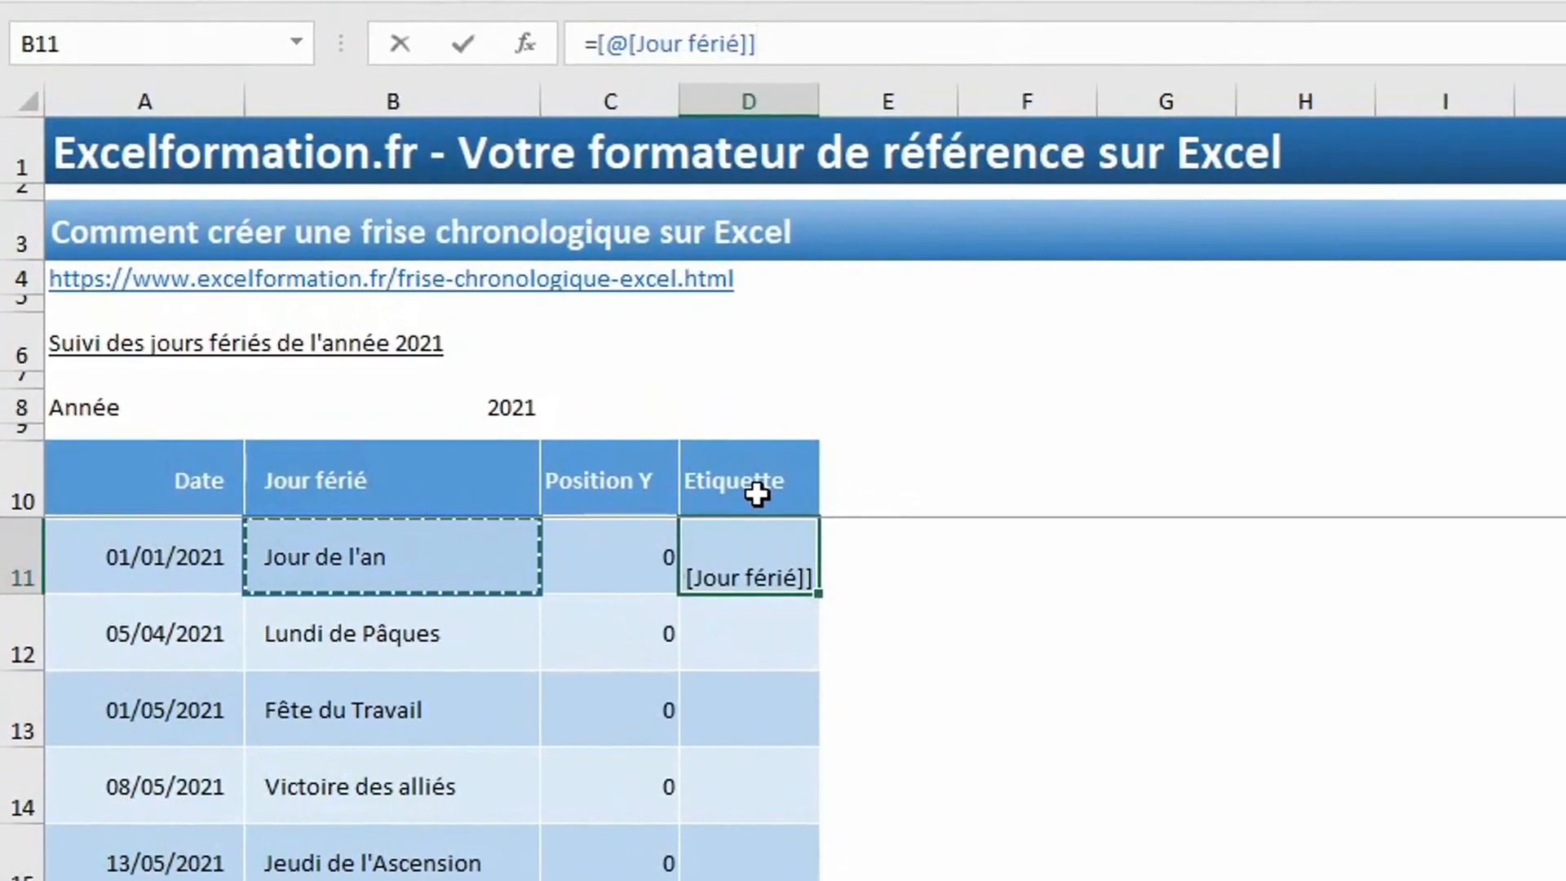
pyautogui.write('&')
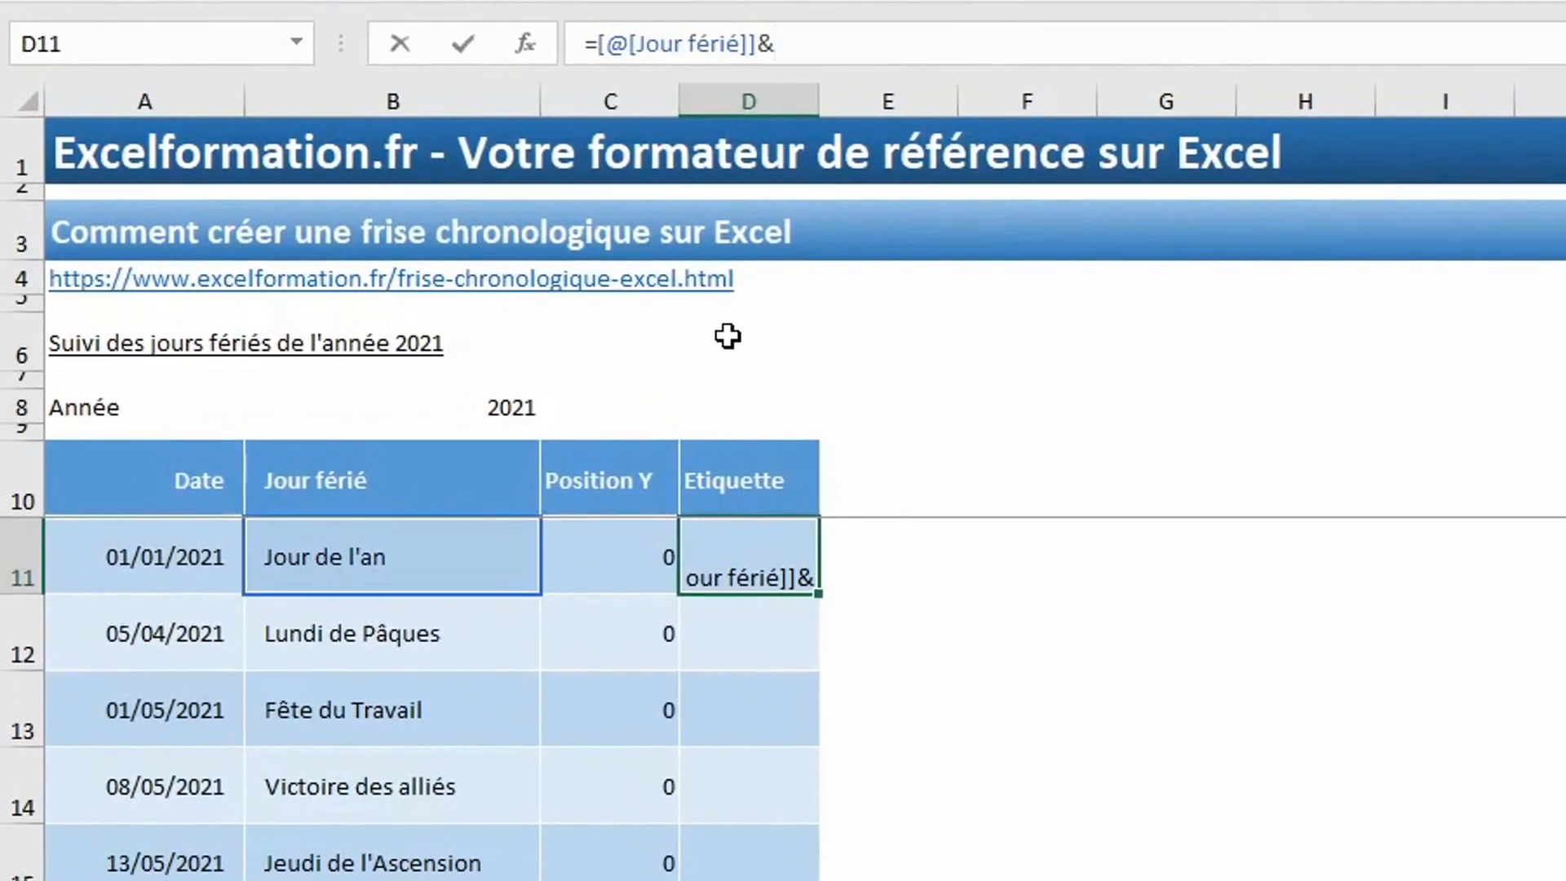
pyautogui.click(166, 562)
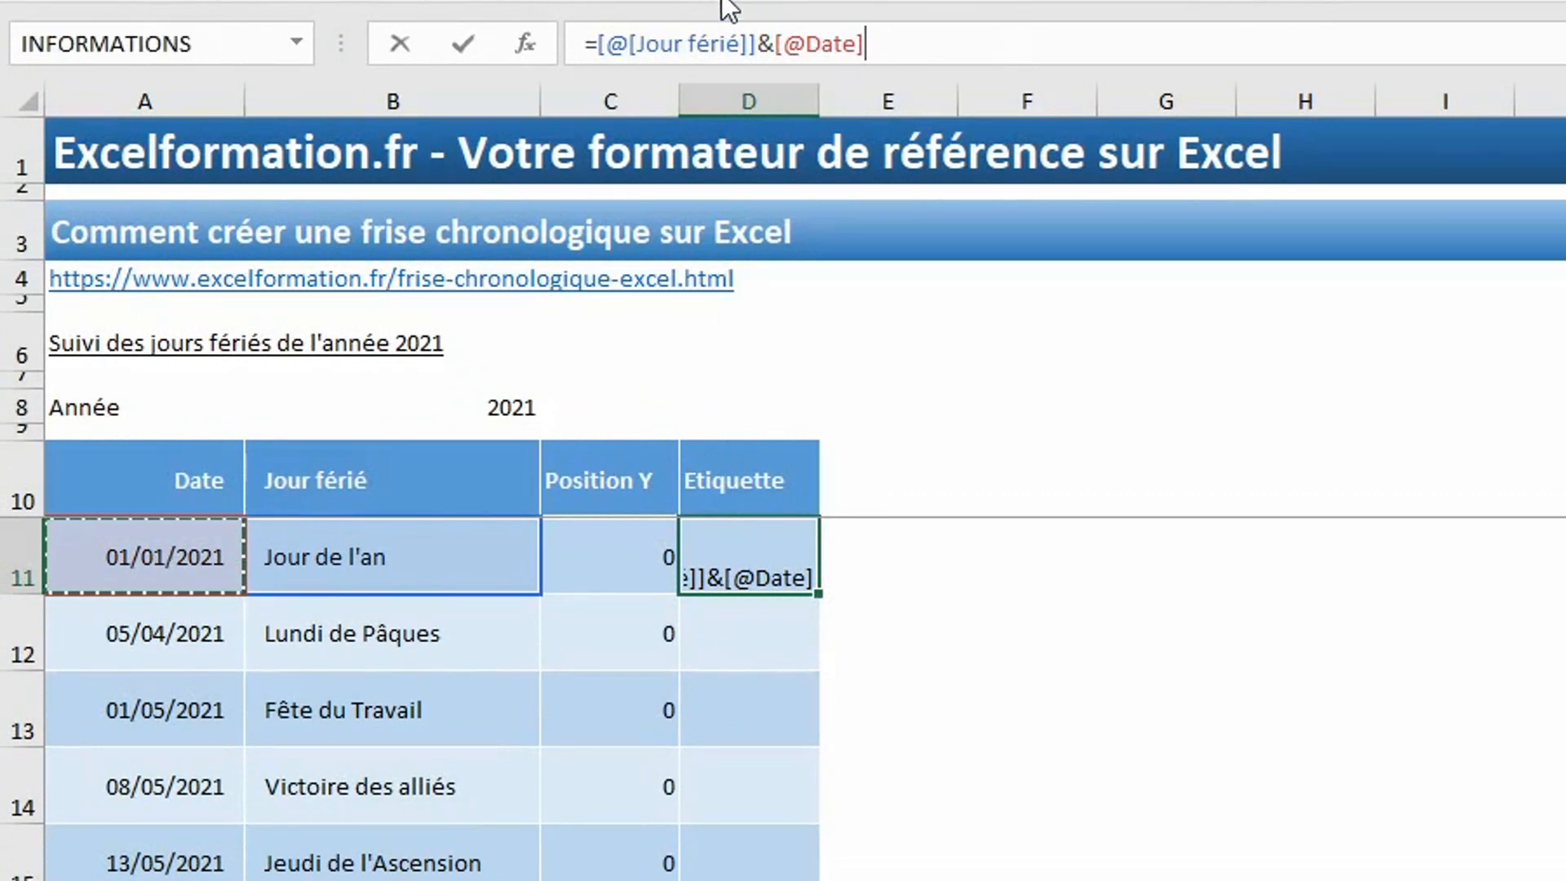
pyautogui.click(773, 48)
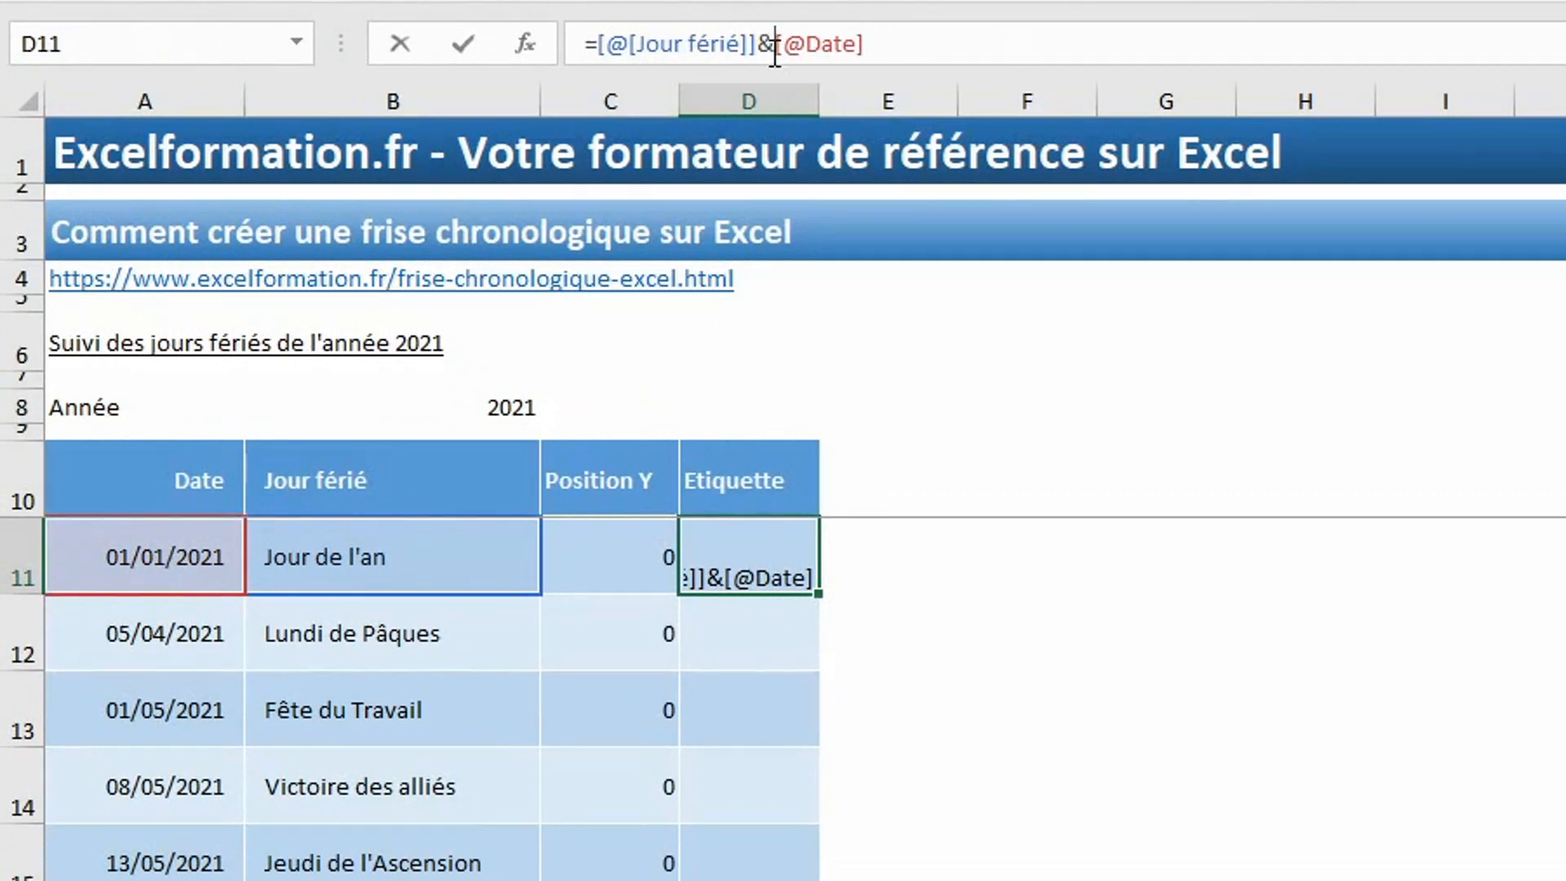
pyautogui.write('car(')
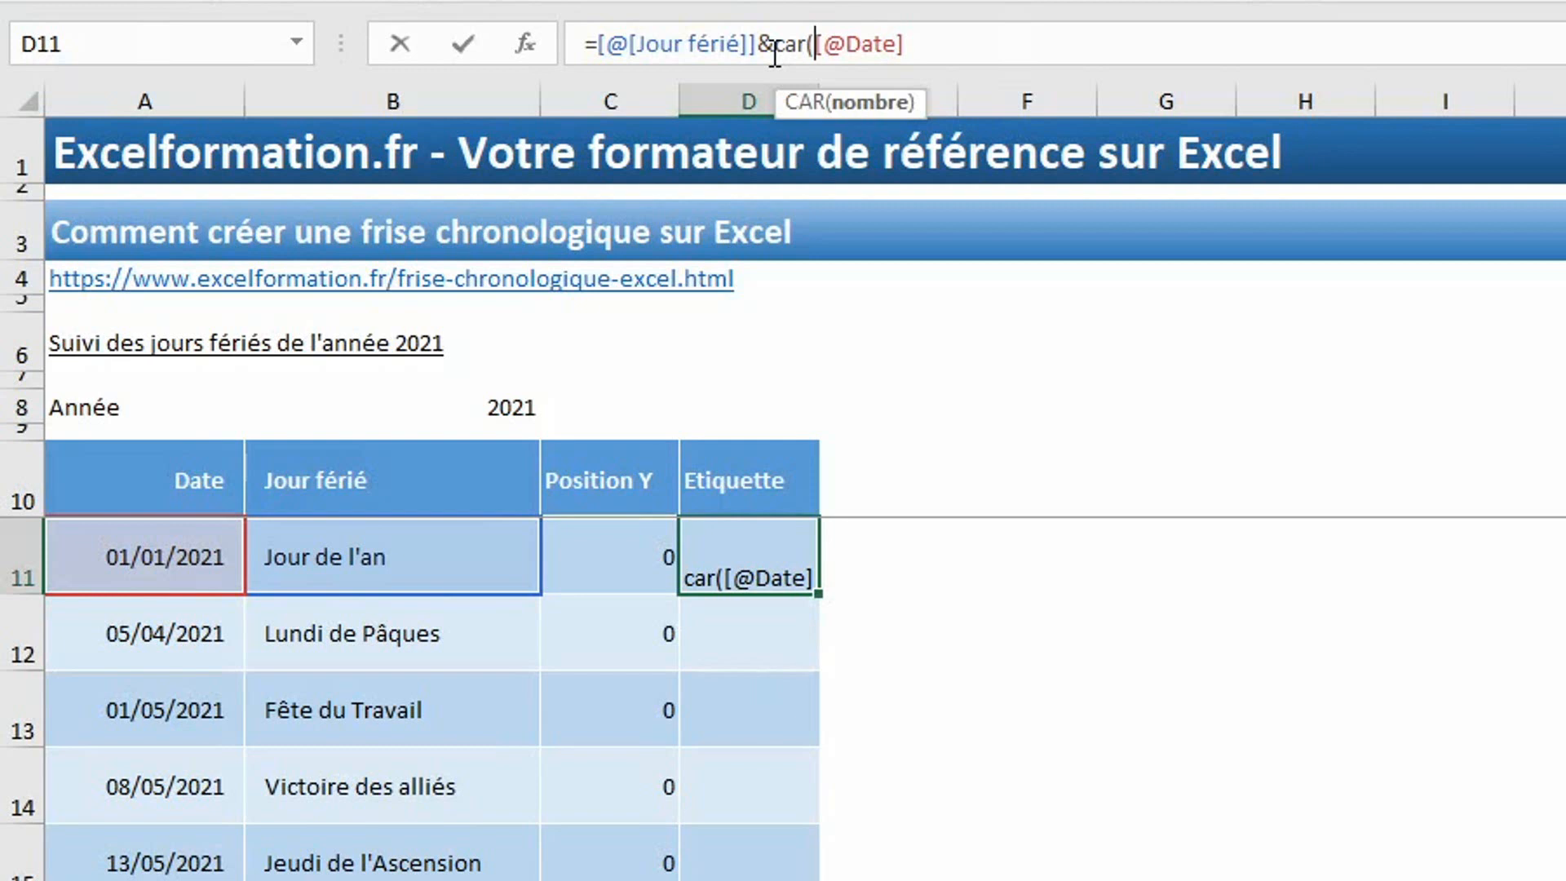
pyautogui.write('10)&')
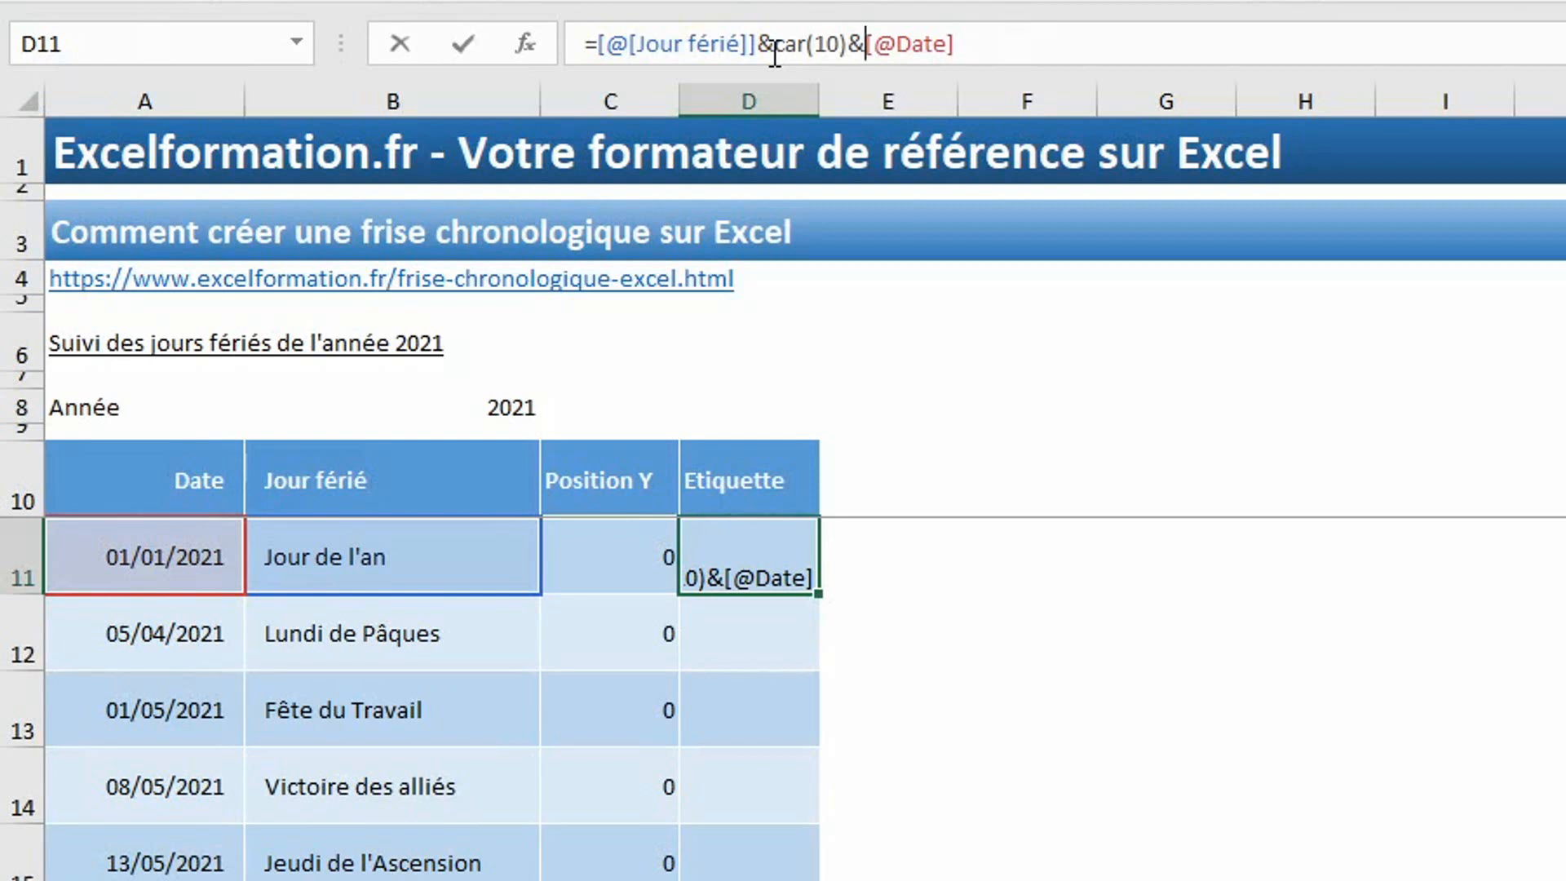
# Wrap the date reference in the D11 formula in TEXTE with the format "jj mmm" and enter the formula
pyautogui.write('texte(')
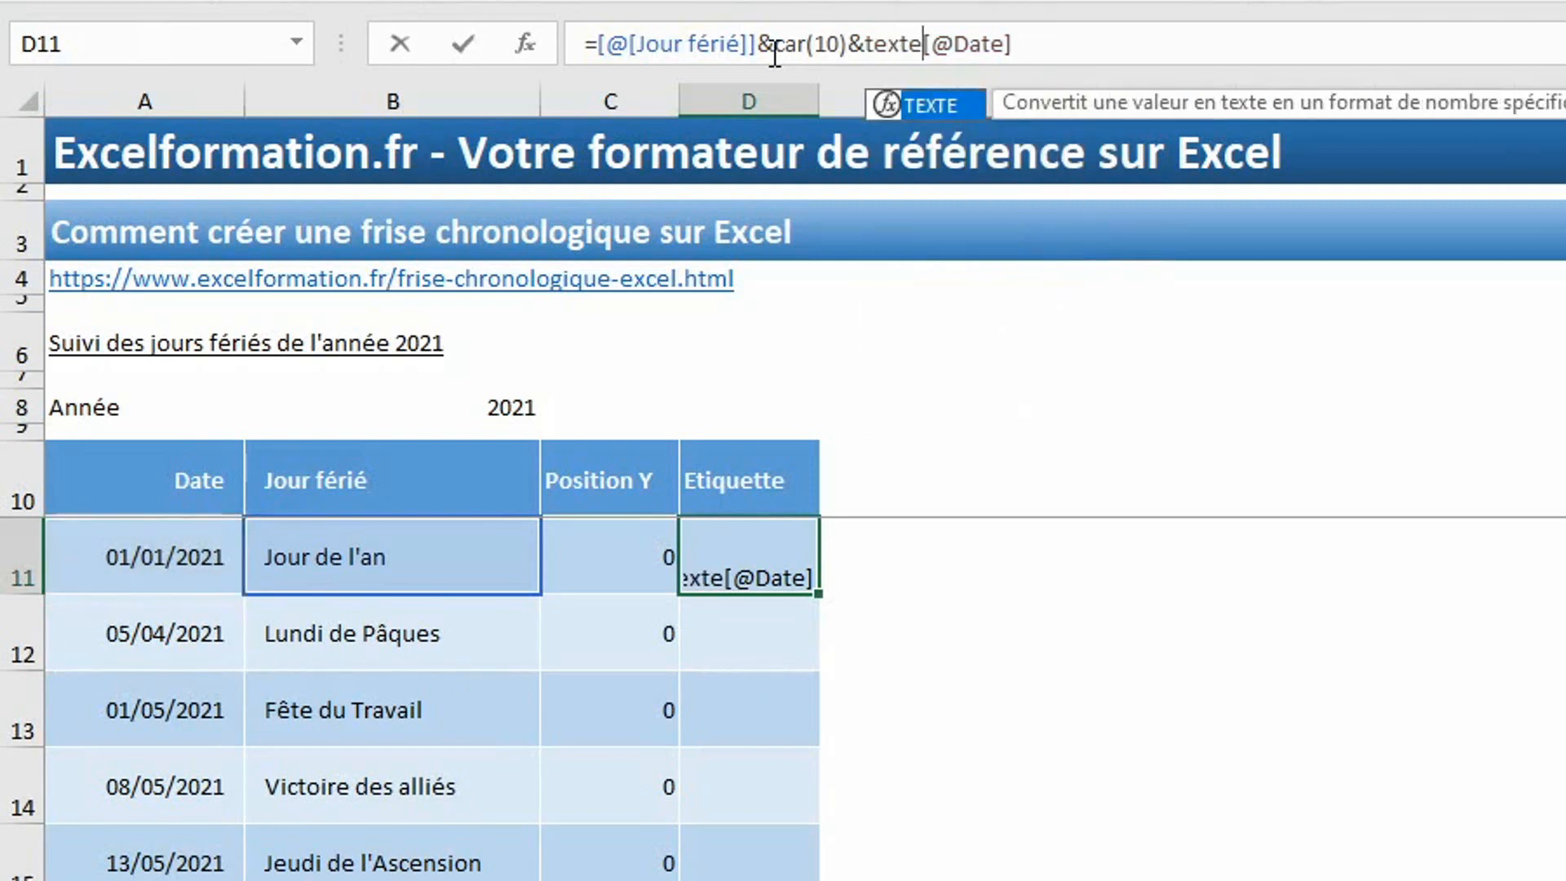
pyautogui.click(1104, 38)
pyautogui.write(';')
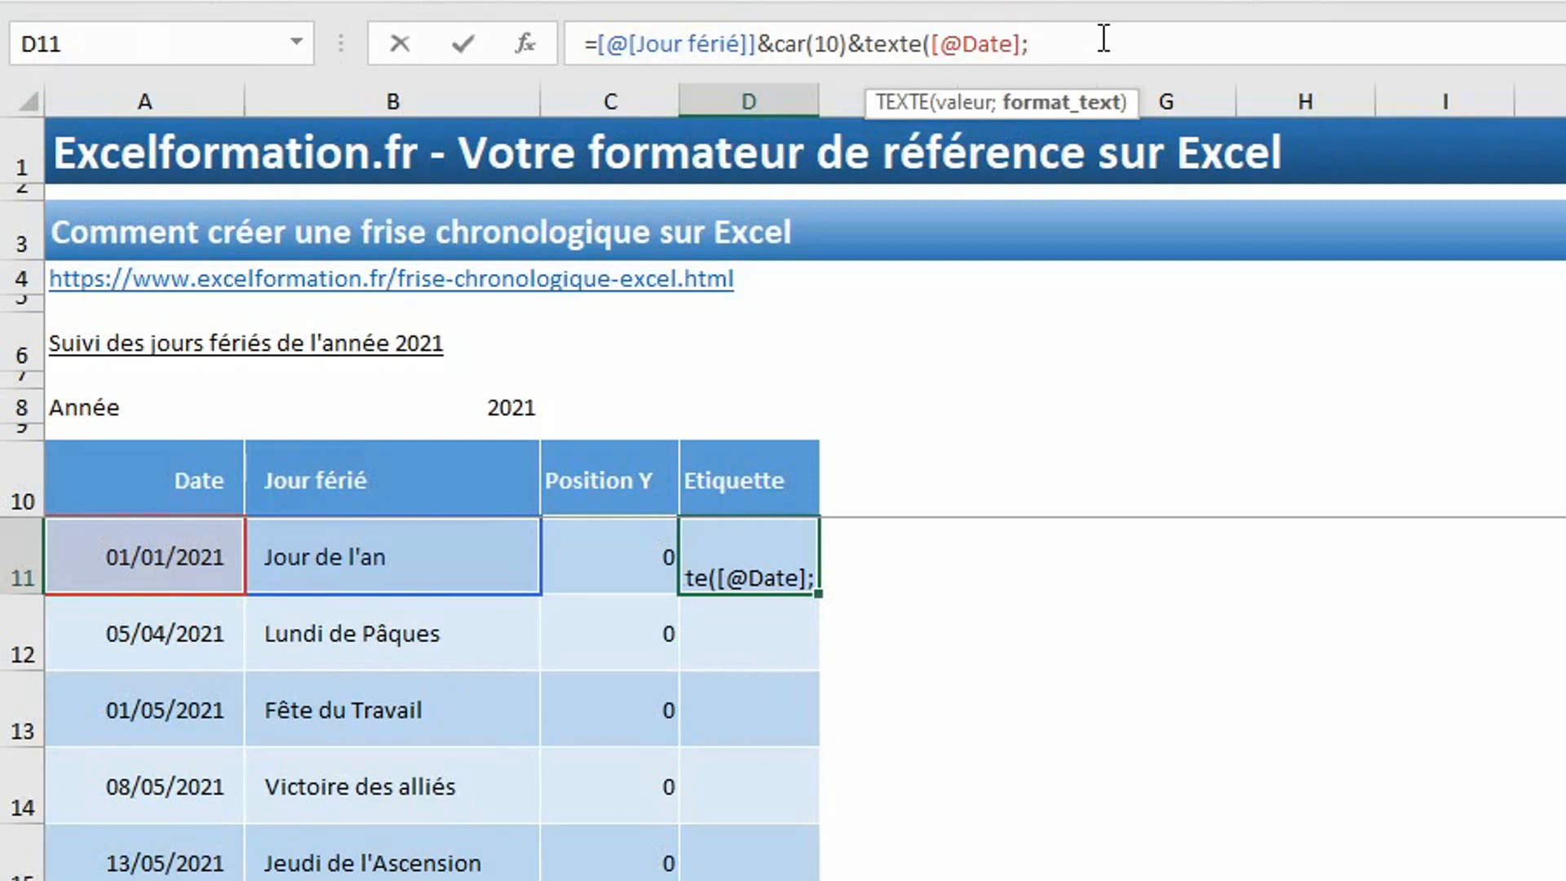
pyautogui.write('"')
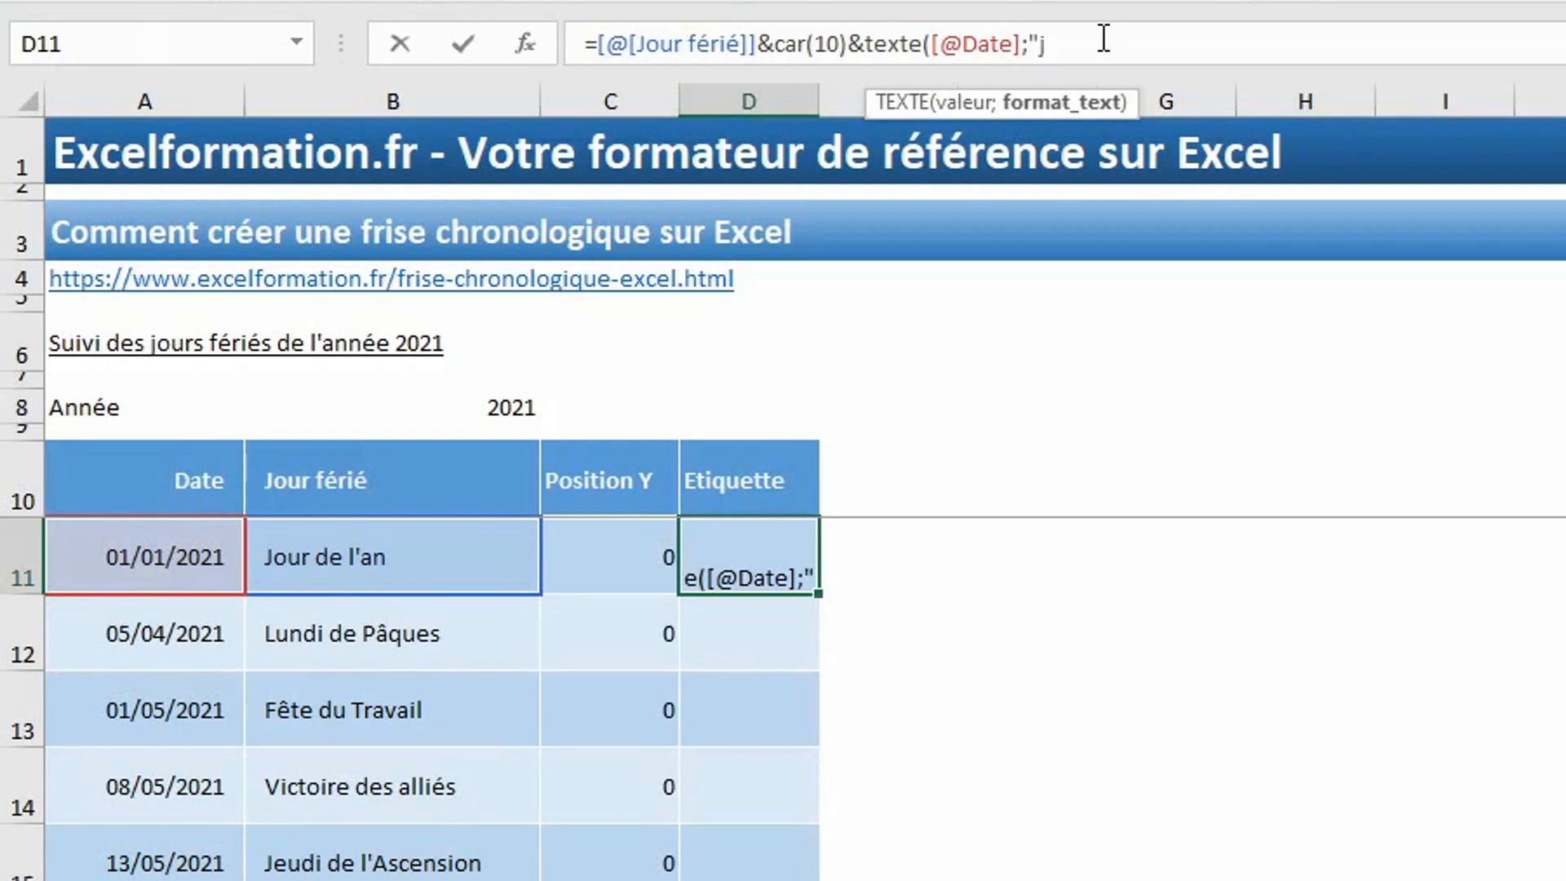
pyautogui.write('jj mmm')
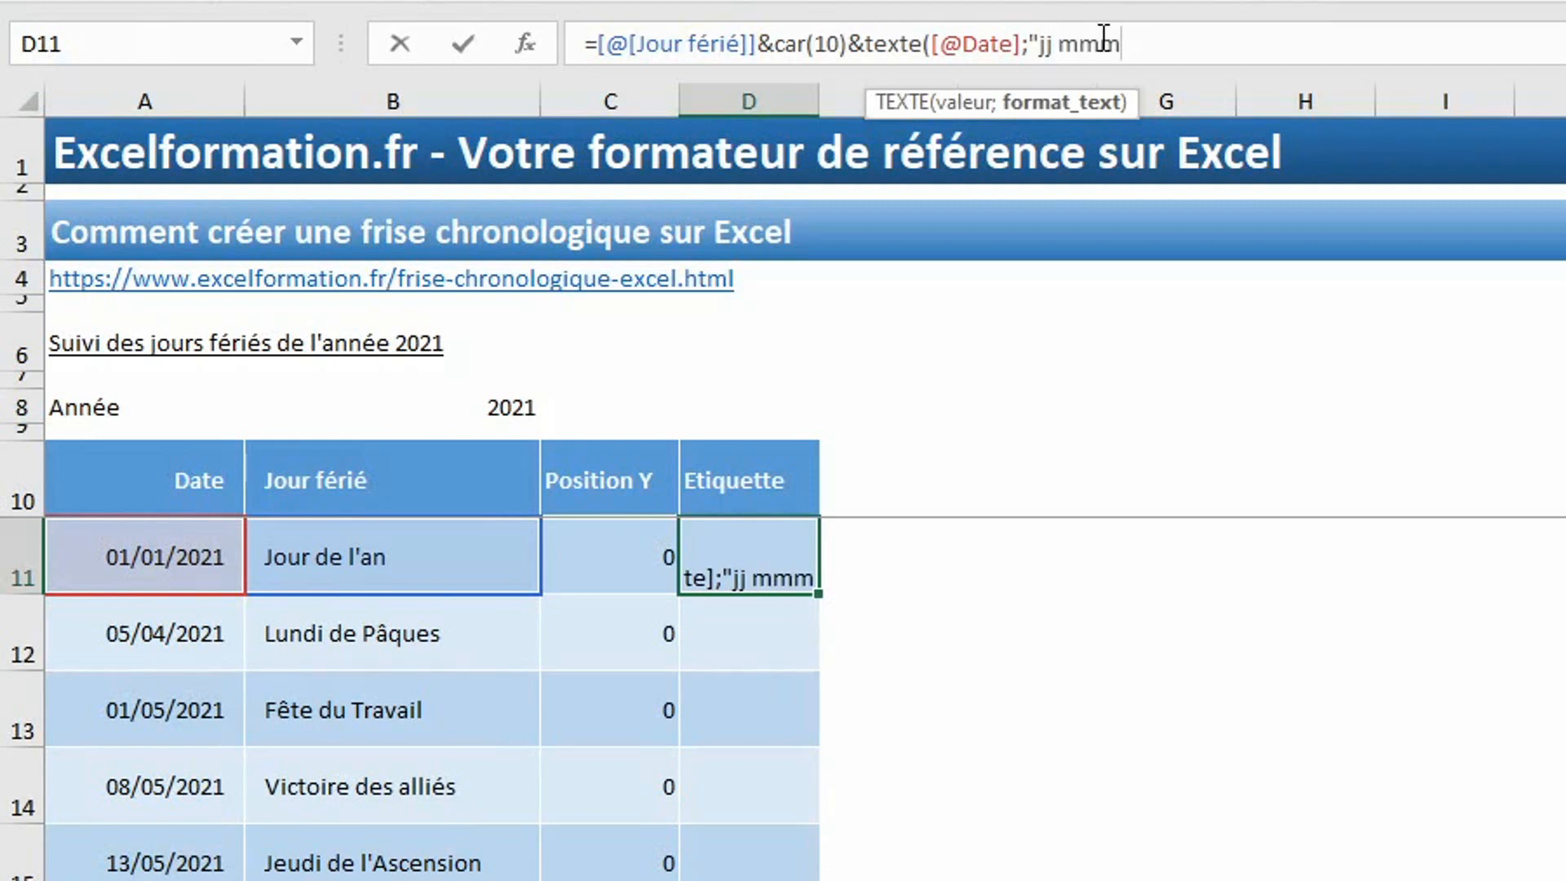
pyautogui.write('")')
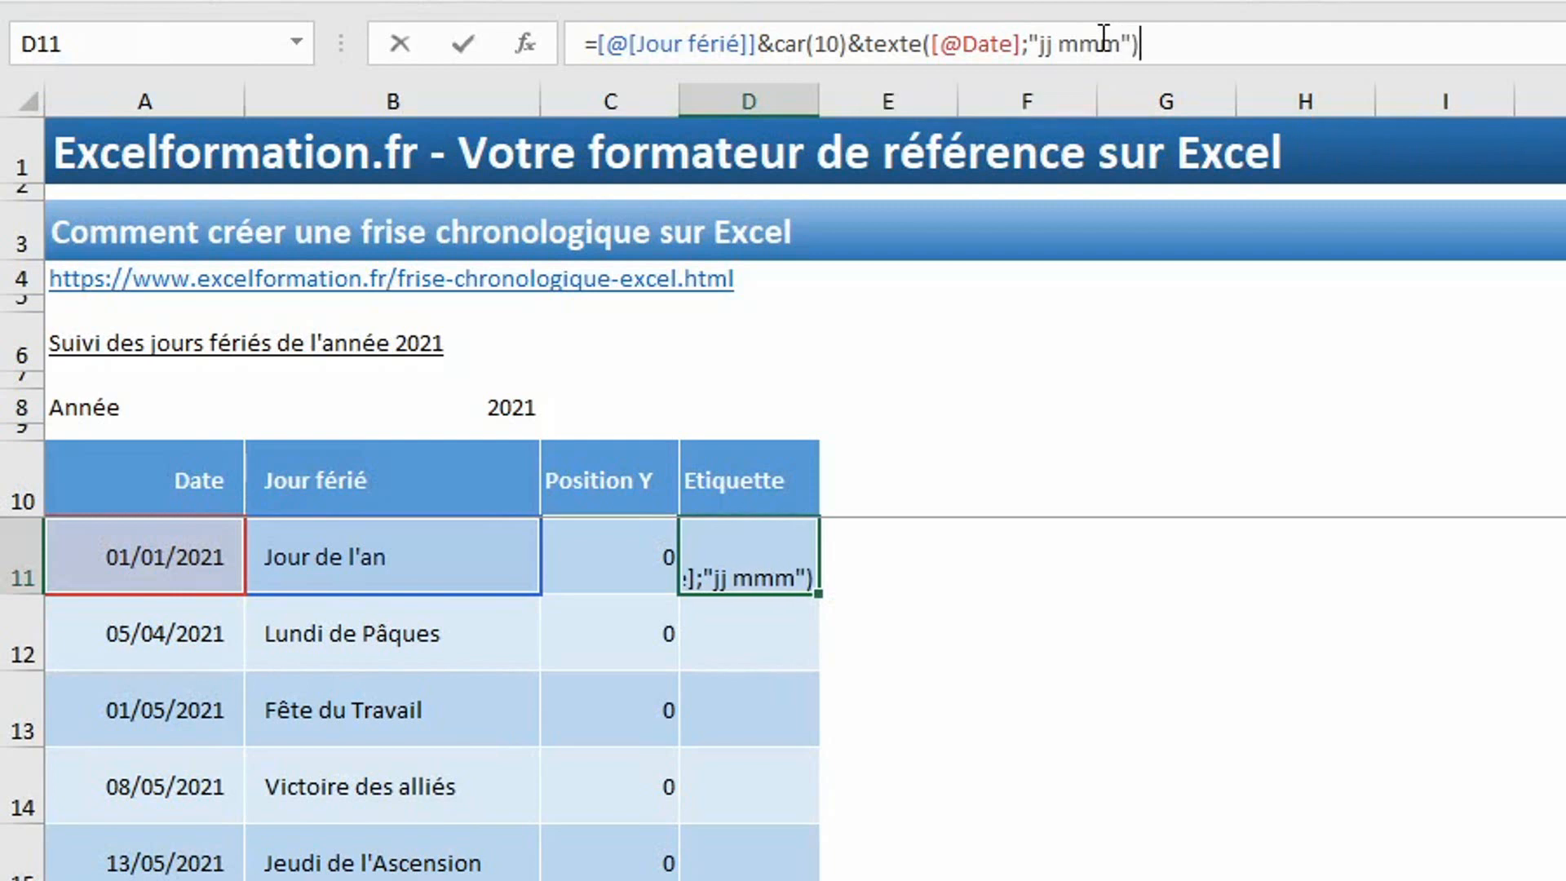
pyautogui.press('Return')
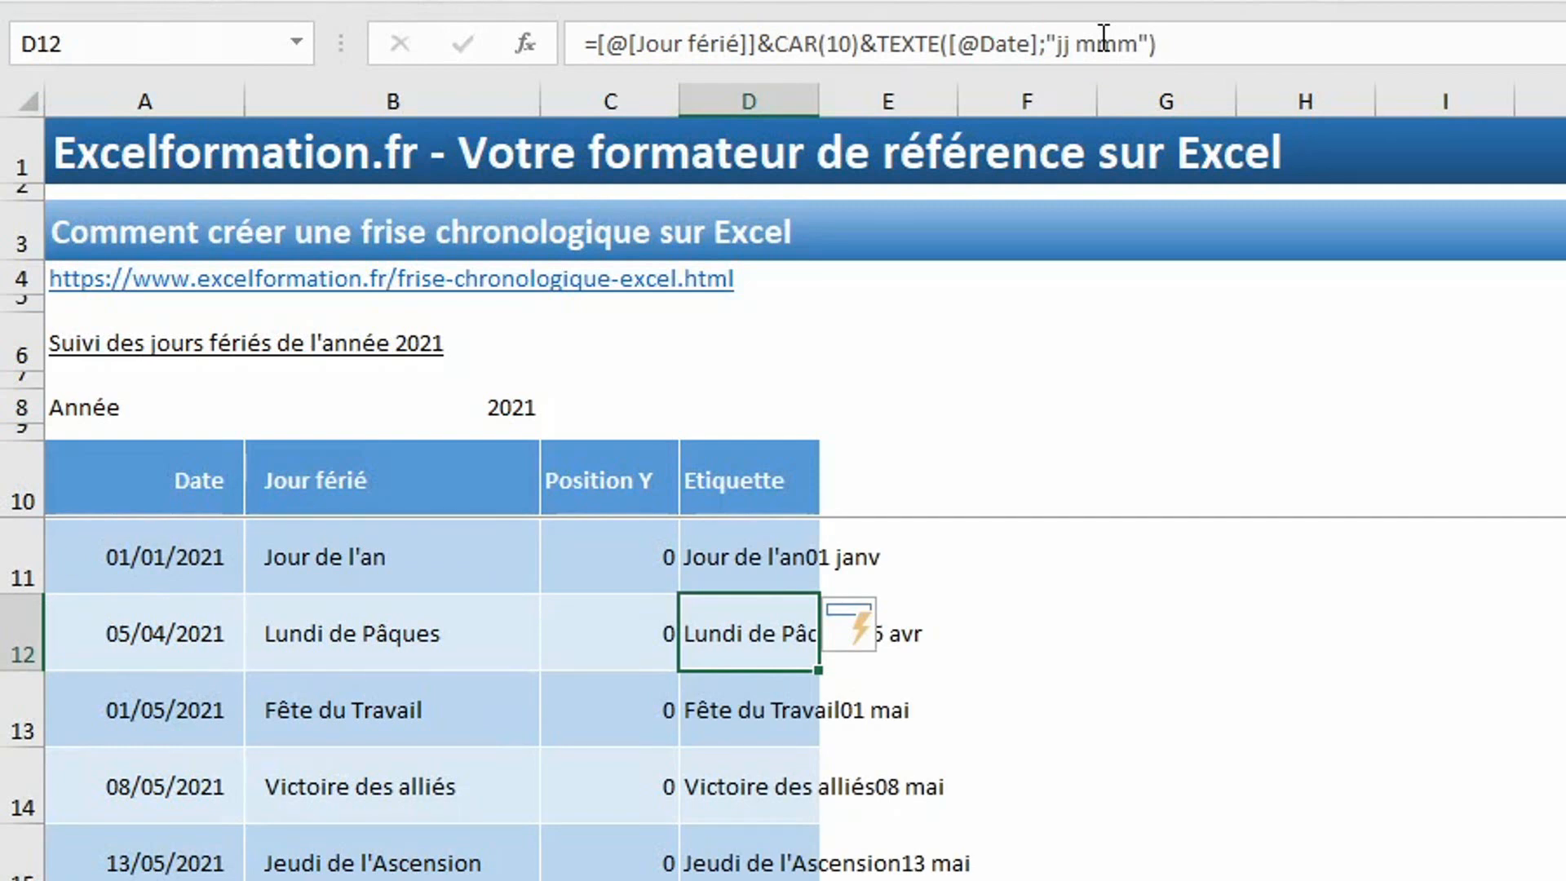
# Turn on text wrapping for the Etiquette column's cells and widen column D so each label fits on two lines
pyautogui.click(758, 445)
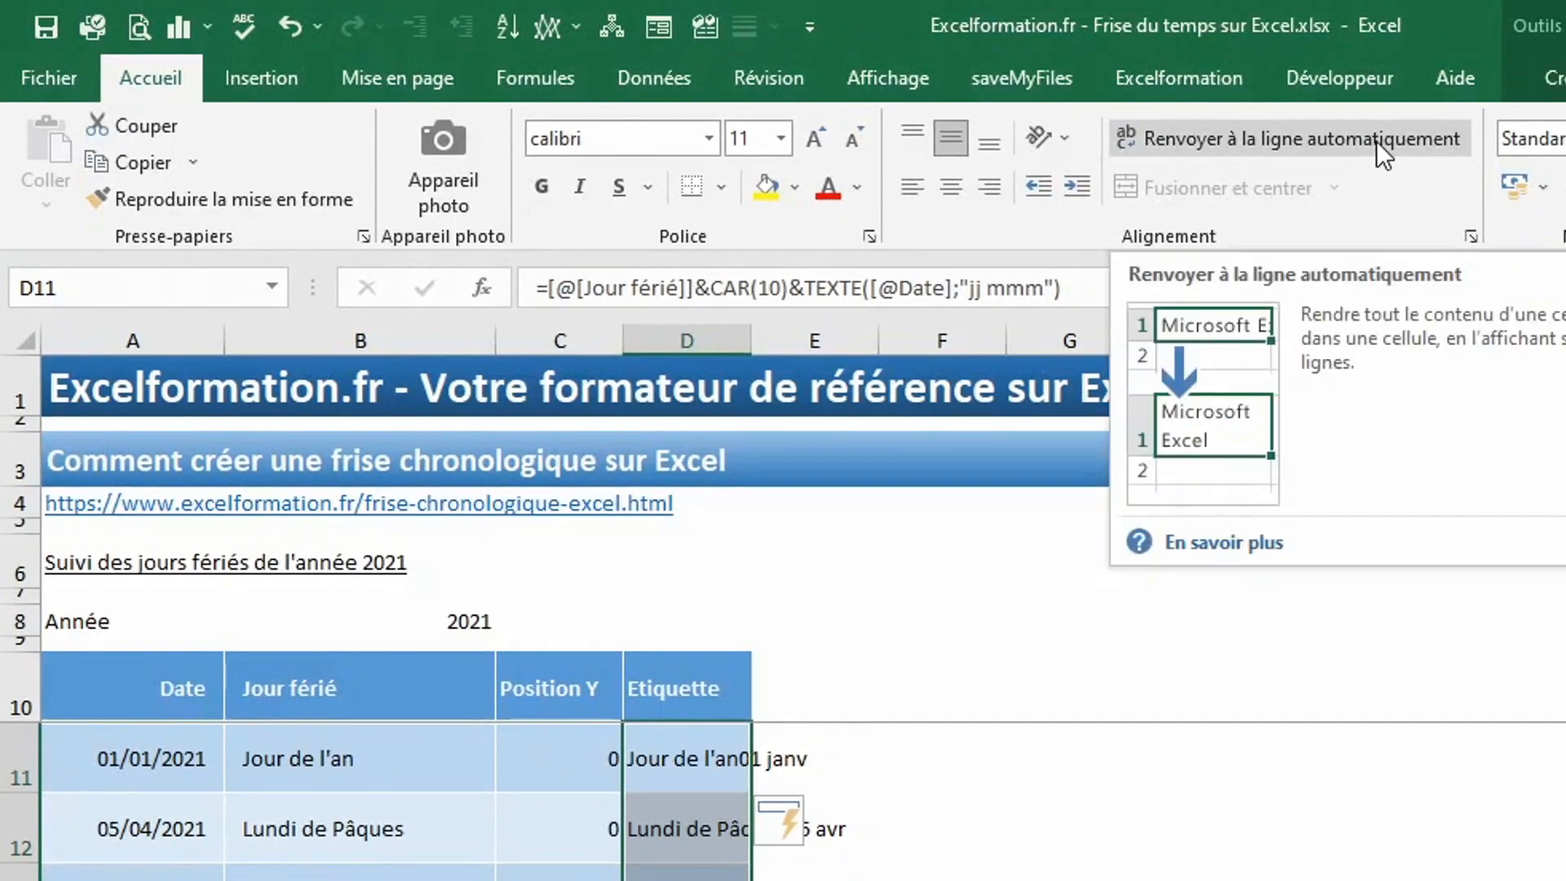
pyautogui.click(1377, 140)
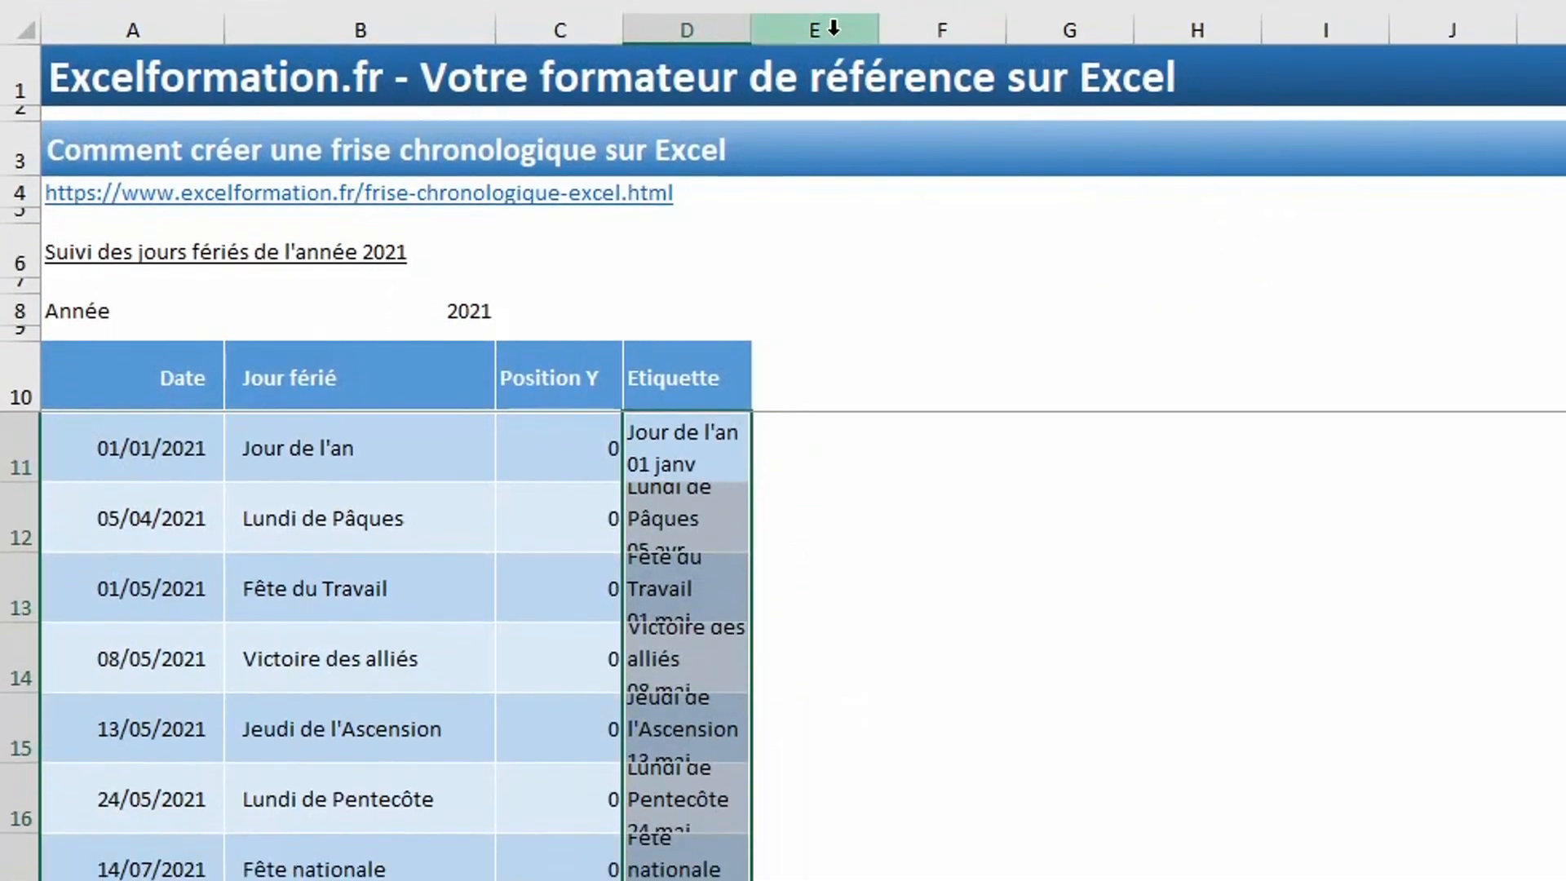
pyautogui.moveTo(750, 27); pyautogui.dragTo(855, 63)
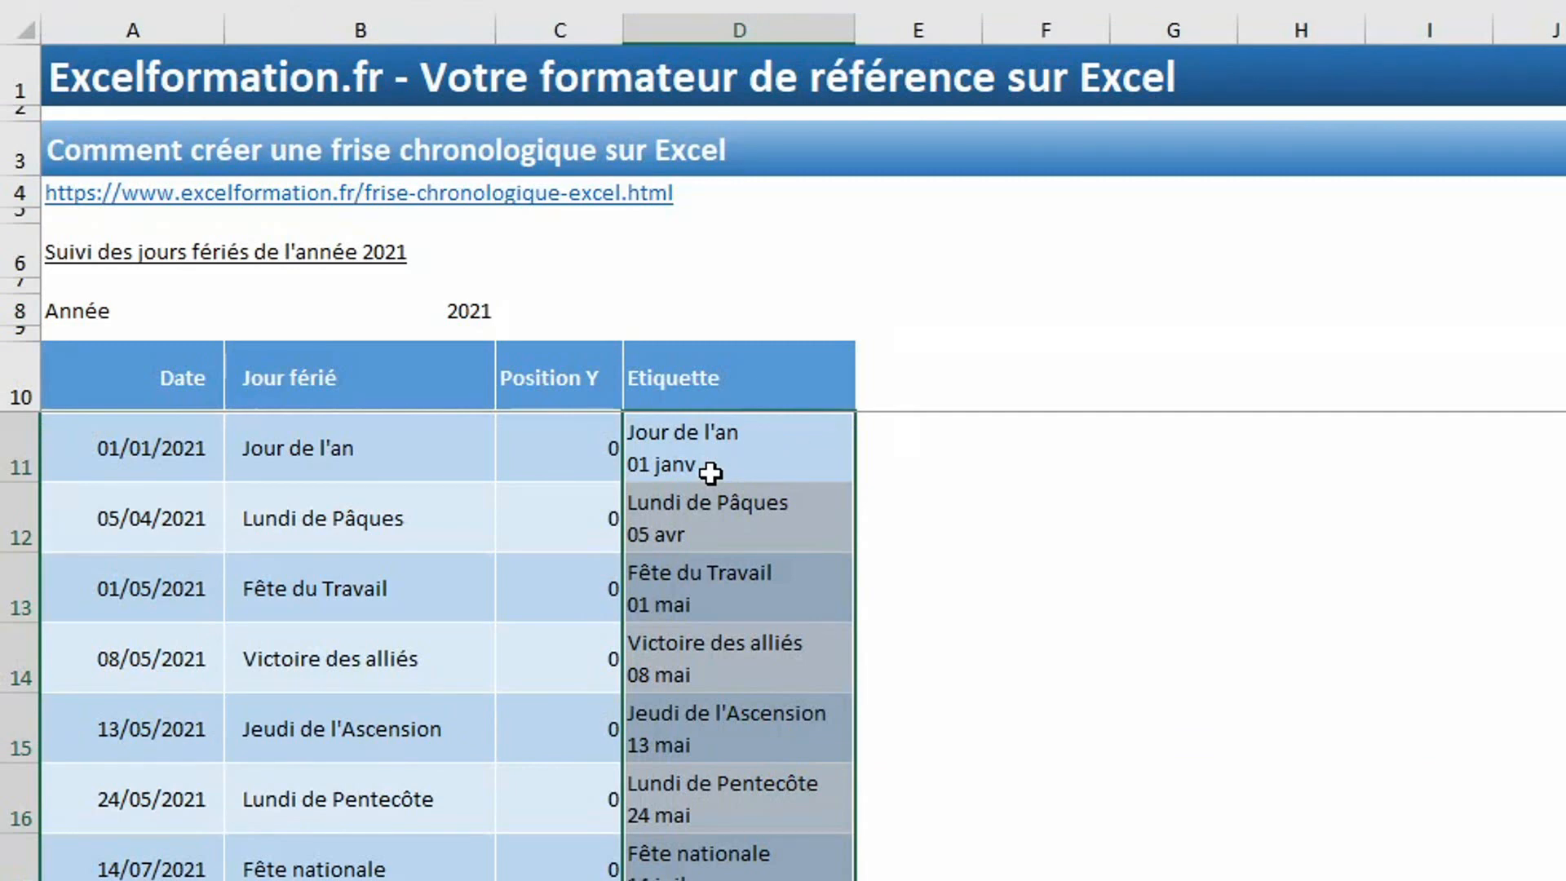
# Insert a markers-only scatter chart from the whole table, A10:D21
pyautogui.click(360, 561)
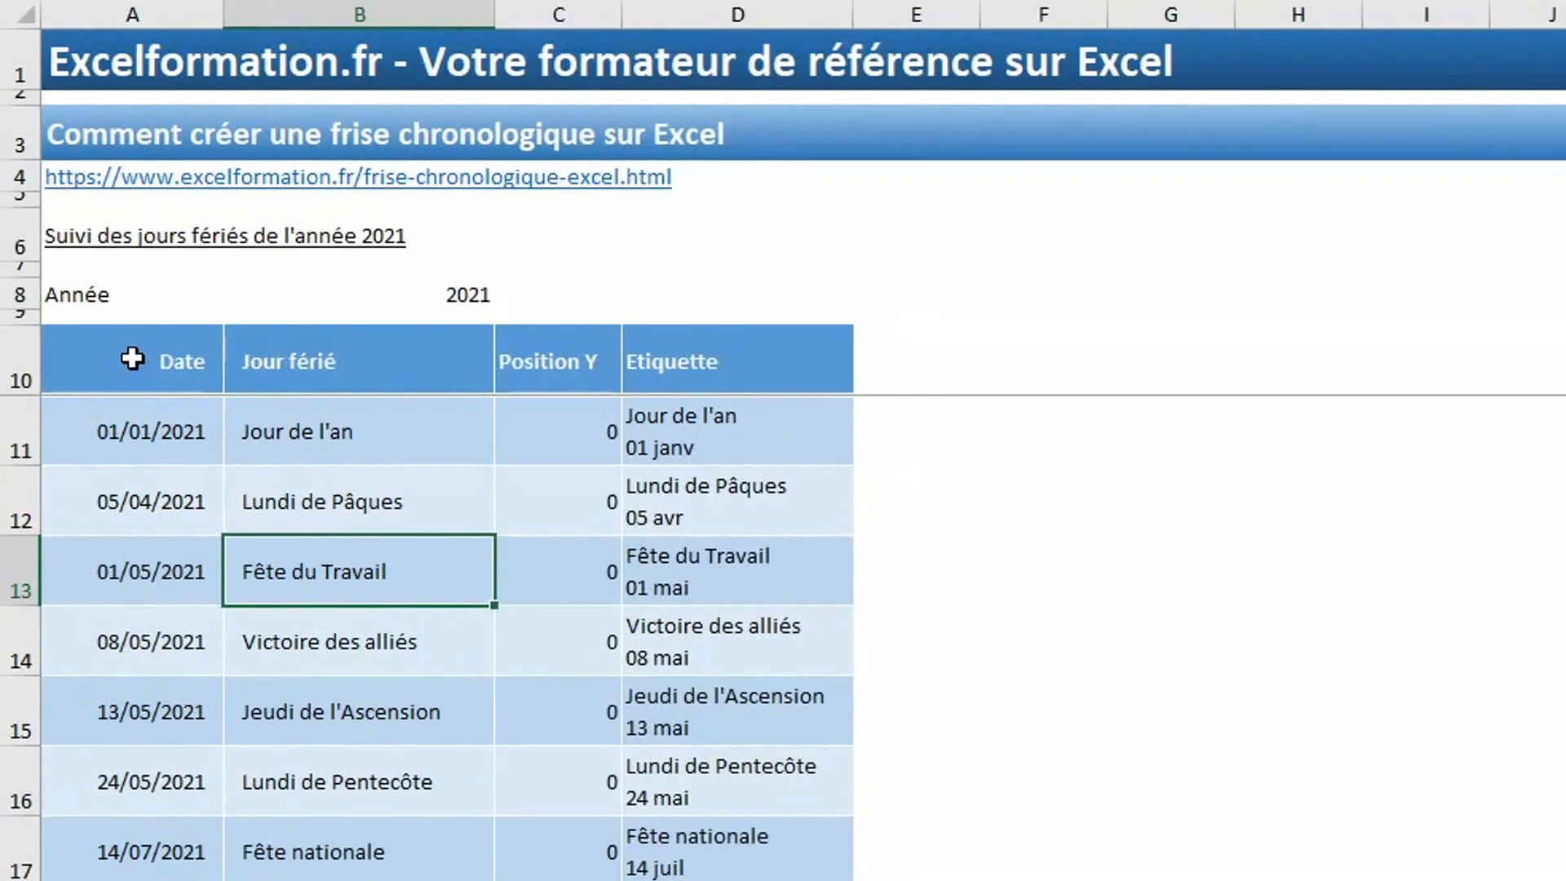
pyautogui.moveTo(124, 384); pyautogui.dragTo(752, 801)
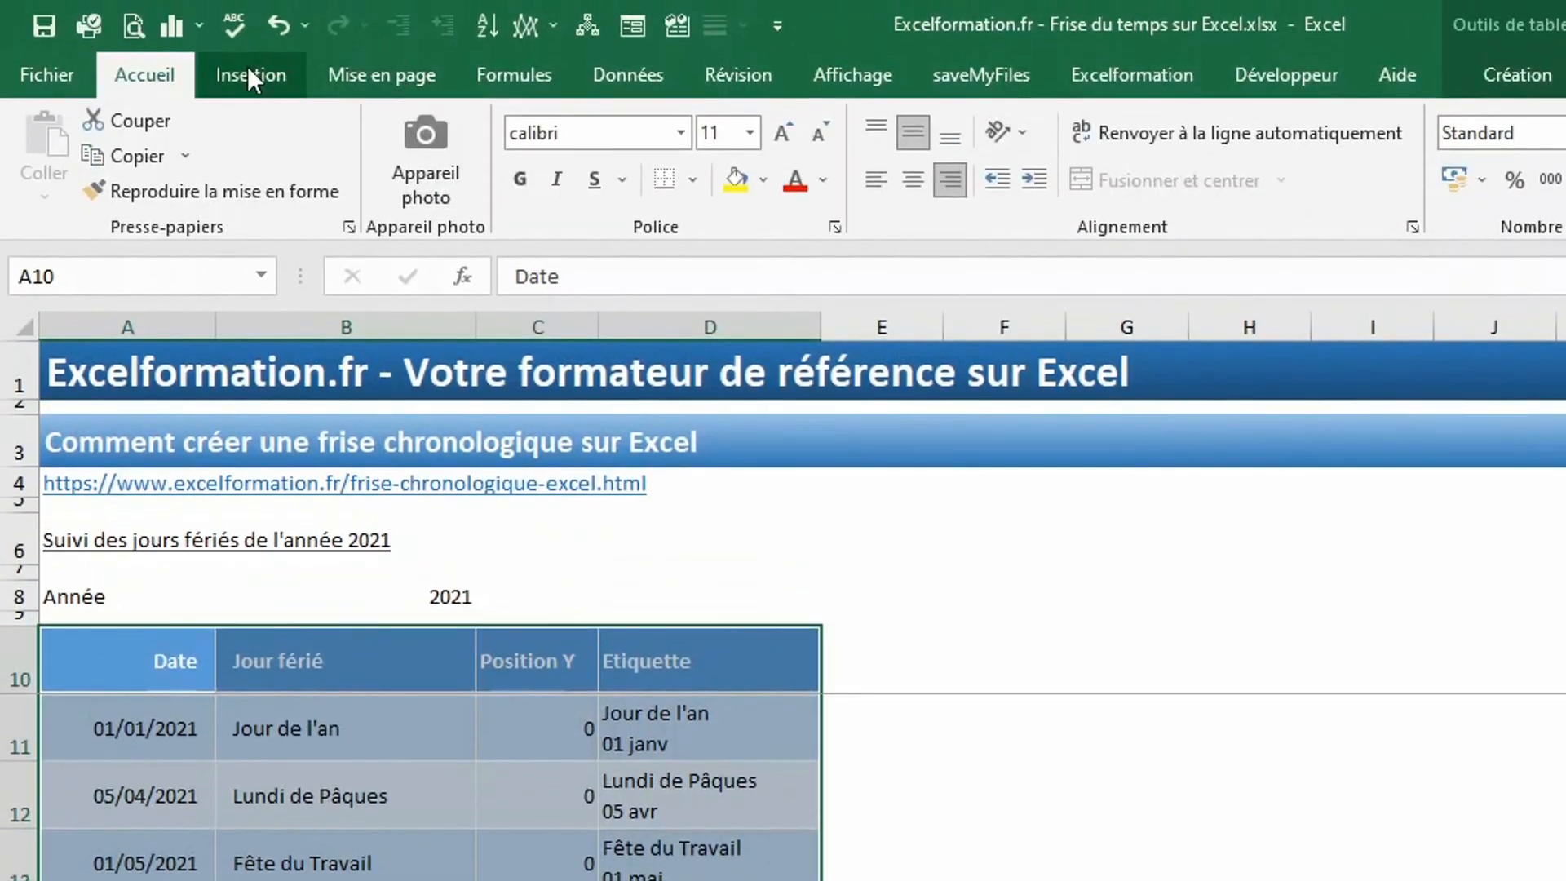
pyautogui.click(248, 69)
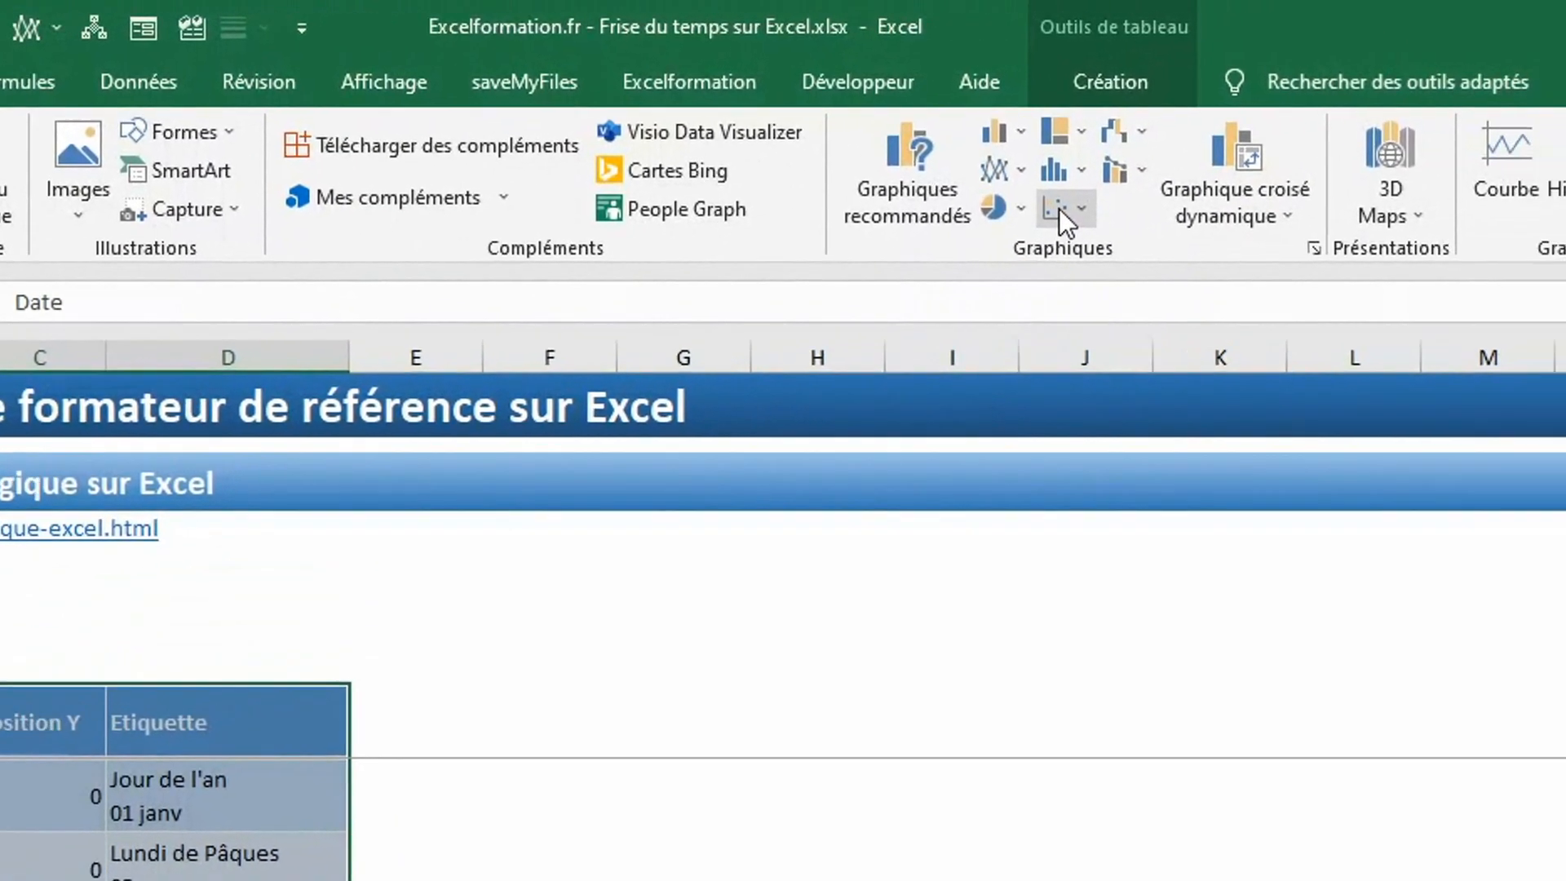
pyautogui.click(1224, 193)
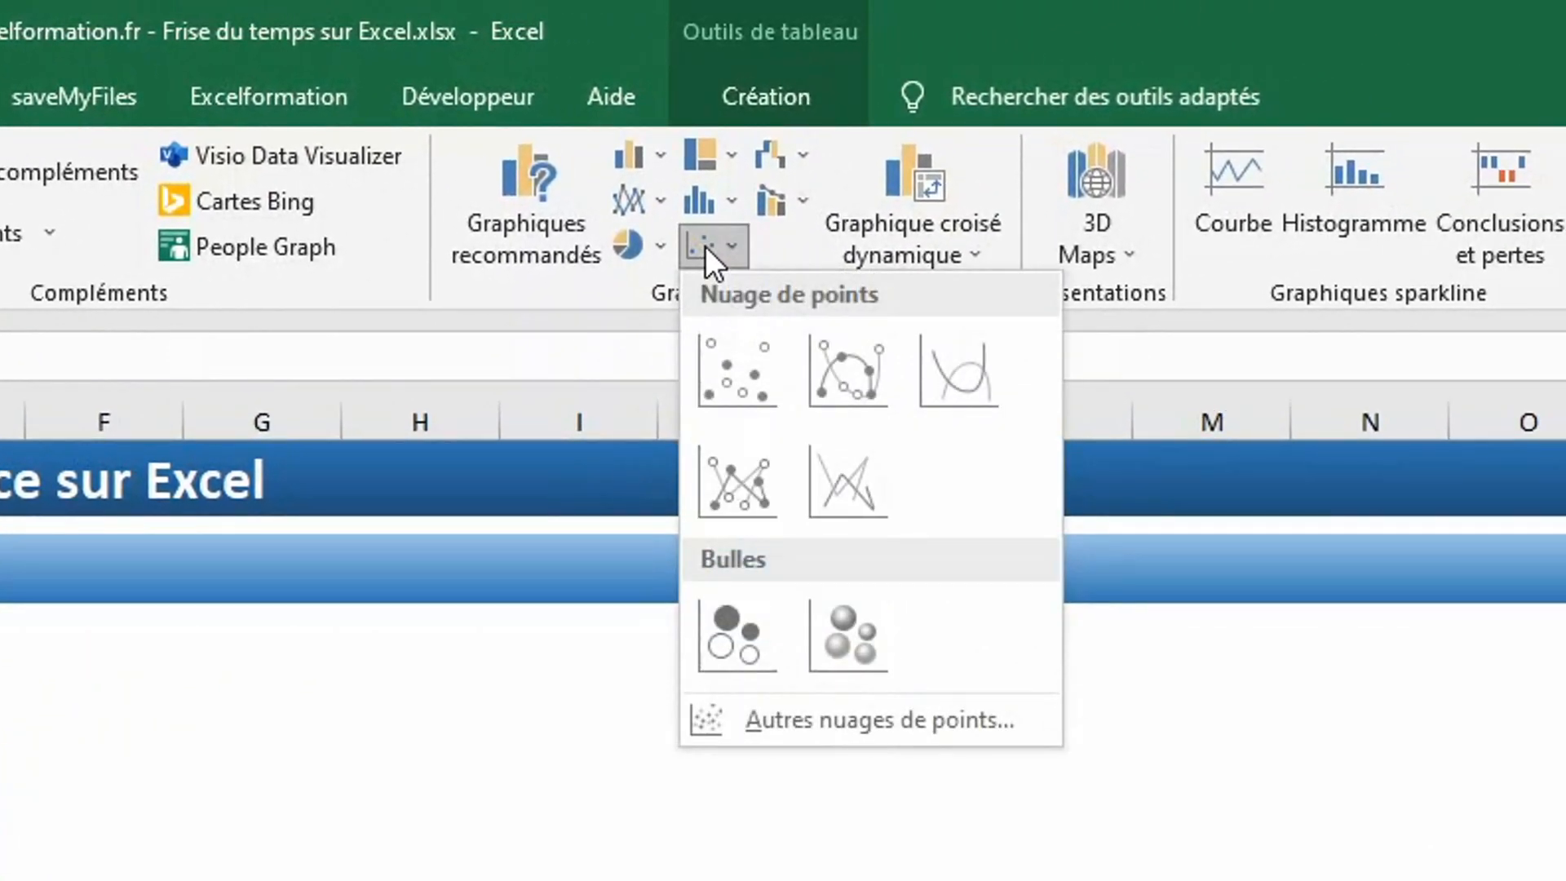
pyautogui.click(747, 371)
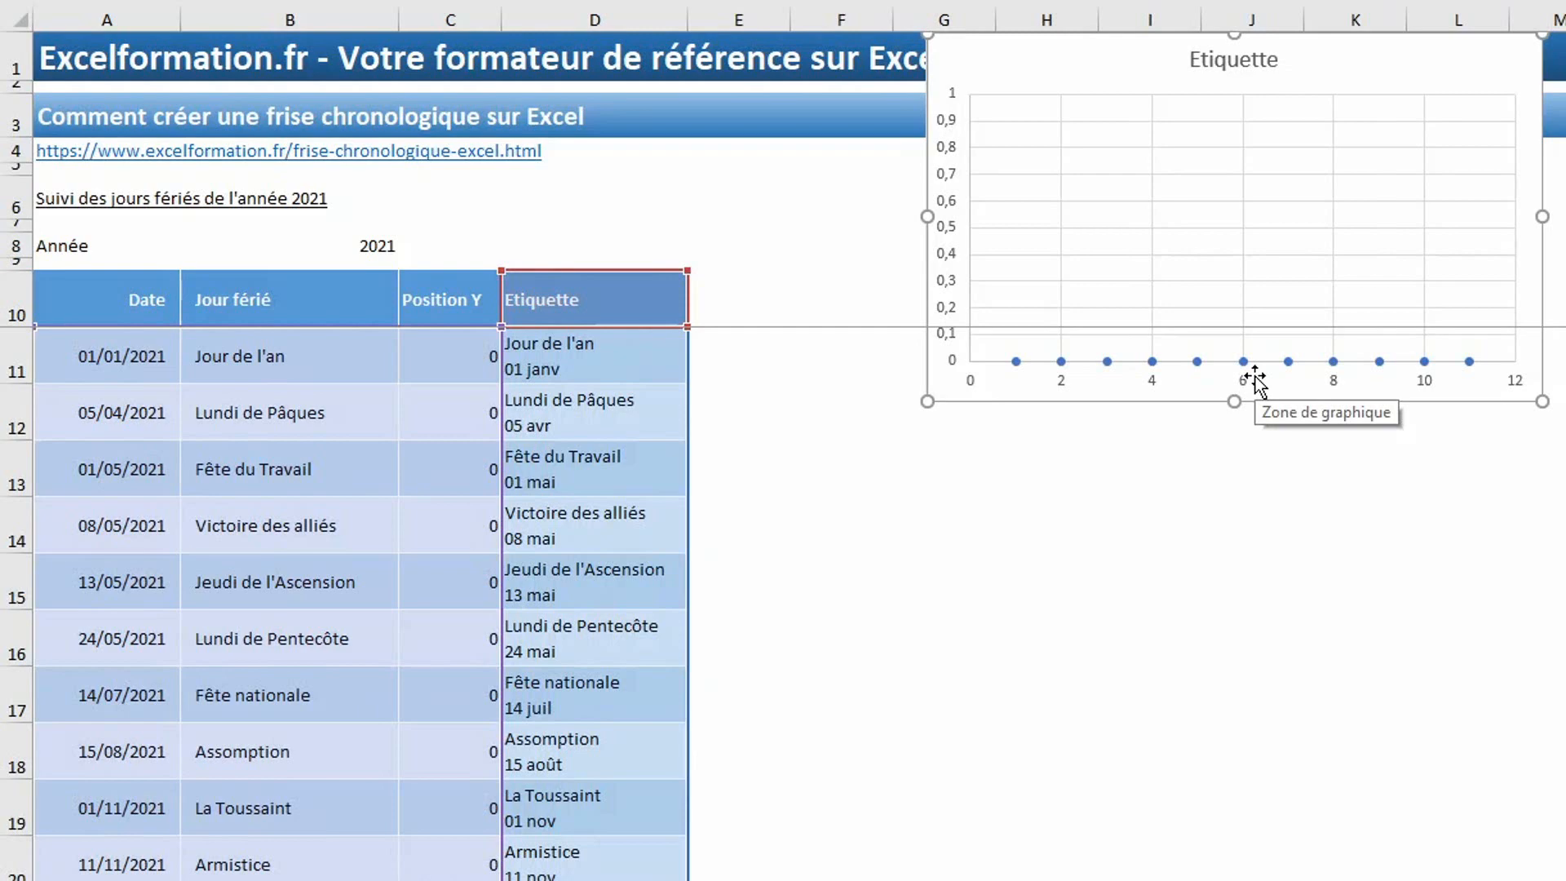
# Place the chart beside the table, starting around column E at row 11, and enlarge it
pyautogui.moveTo(1049, 60); pyautogui.dragTo(845, 390)
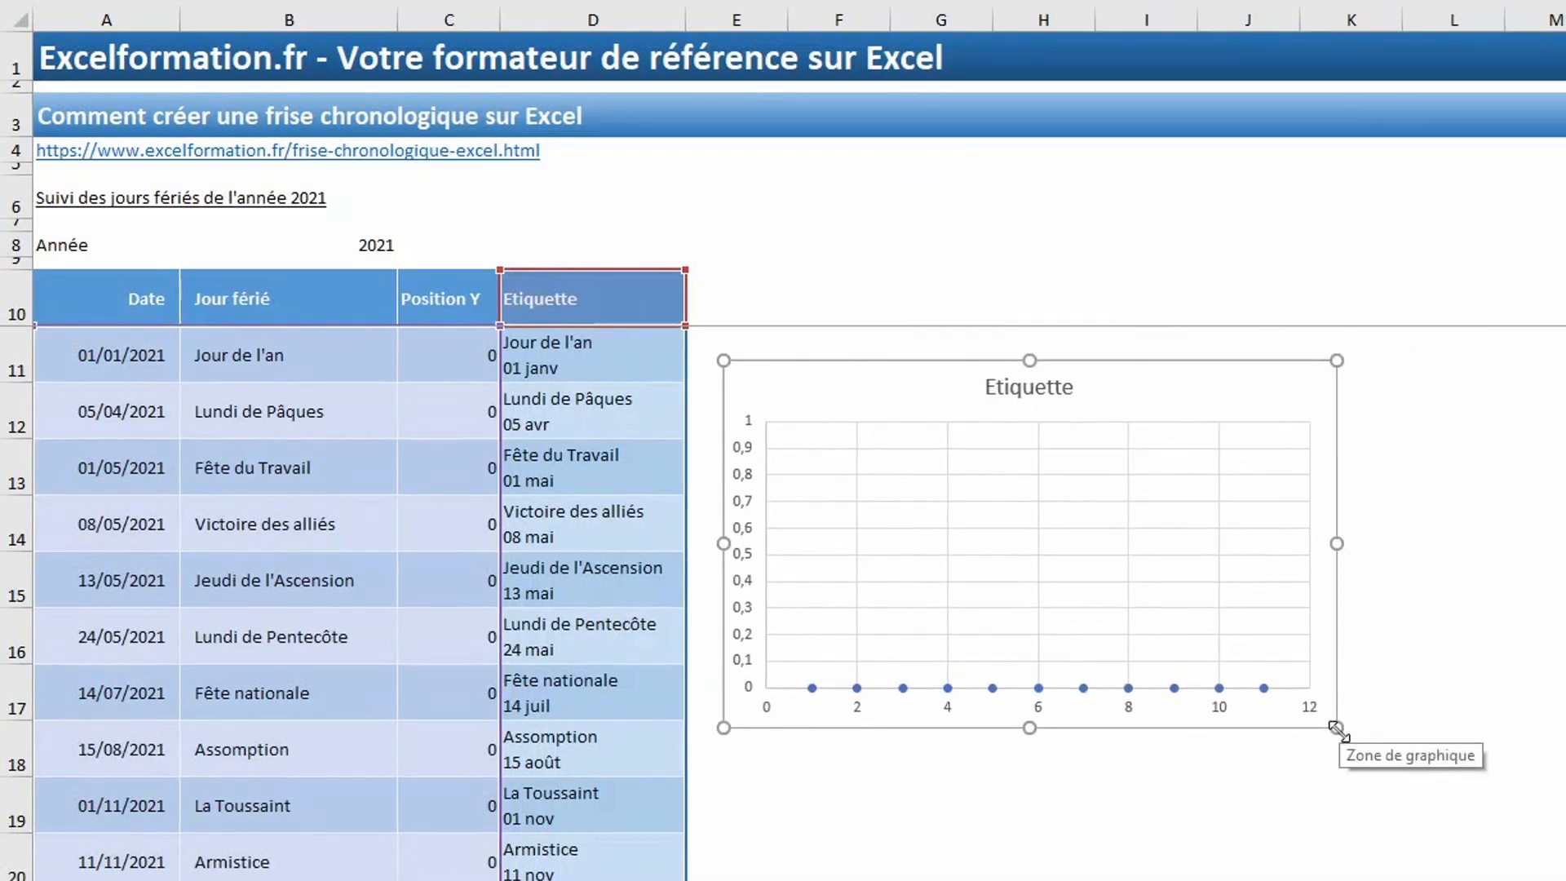
pyautogui.moveTo(1341, 728); pyautogui.dragTo(1565, 834)
pyautogui.moveTo(1552, 749); pyautogui.dragTo(1522, 803)
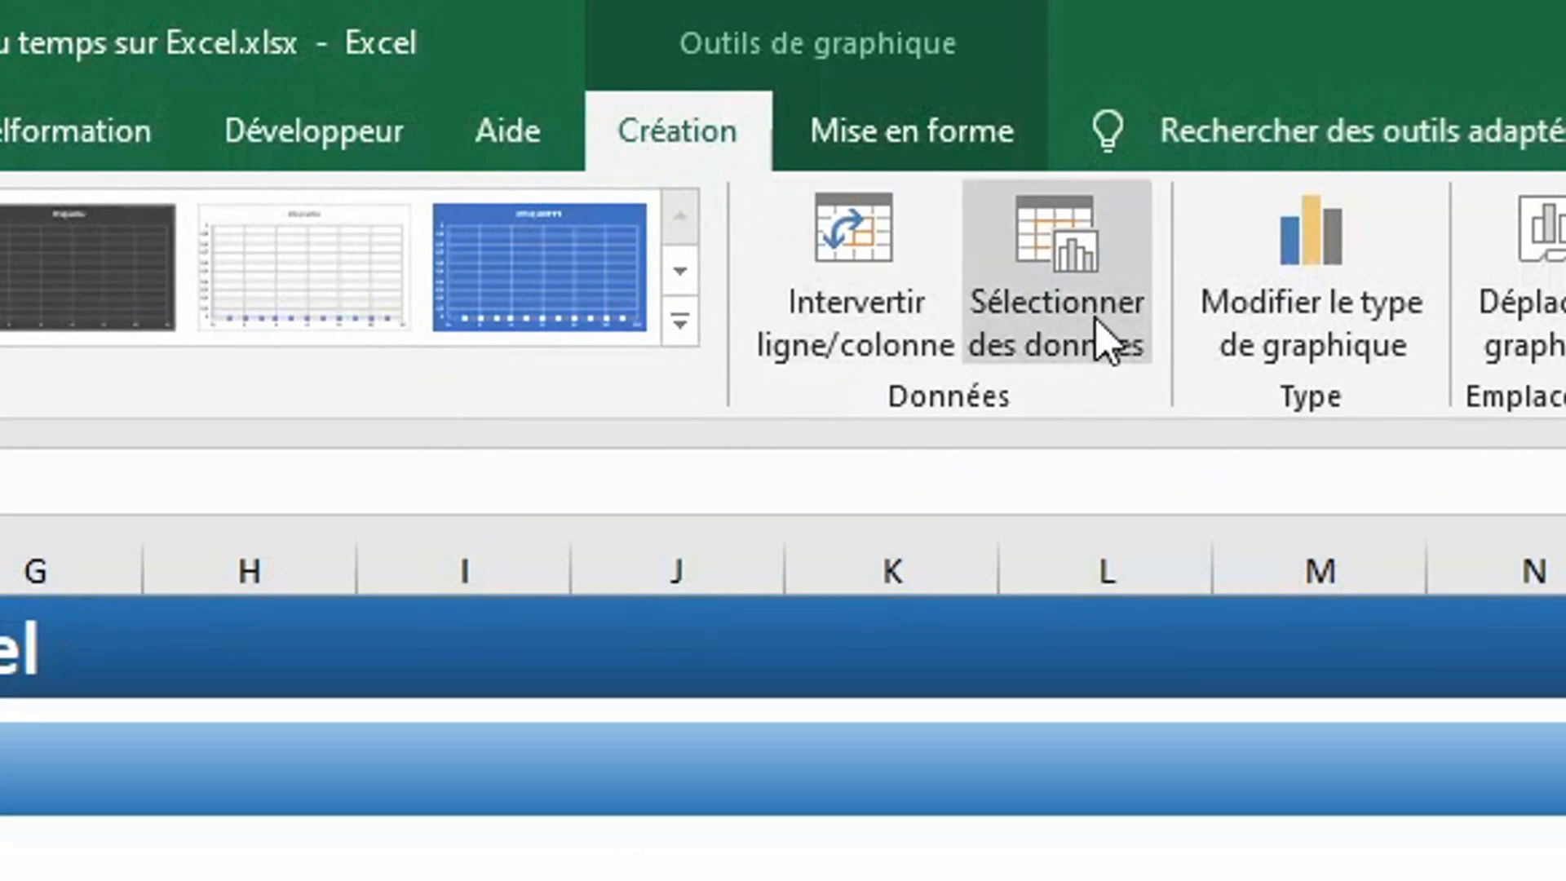
# Edit the chart's Etiquette series so that its name comes from the title in cell A6
pyautogui.click(1104, 339)
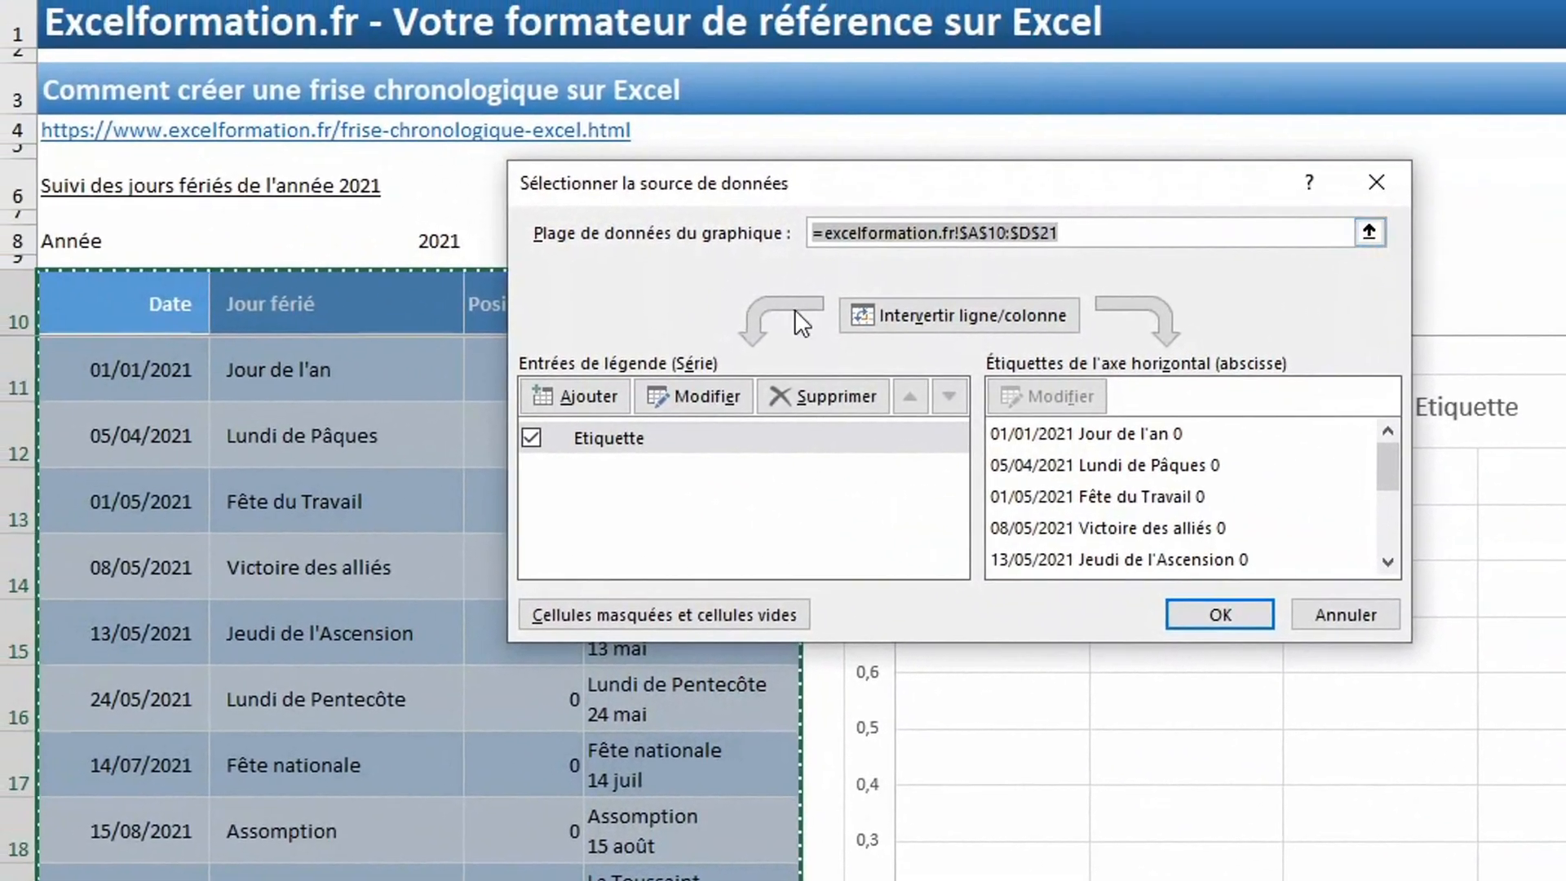
pyautogui.click(618, 432)
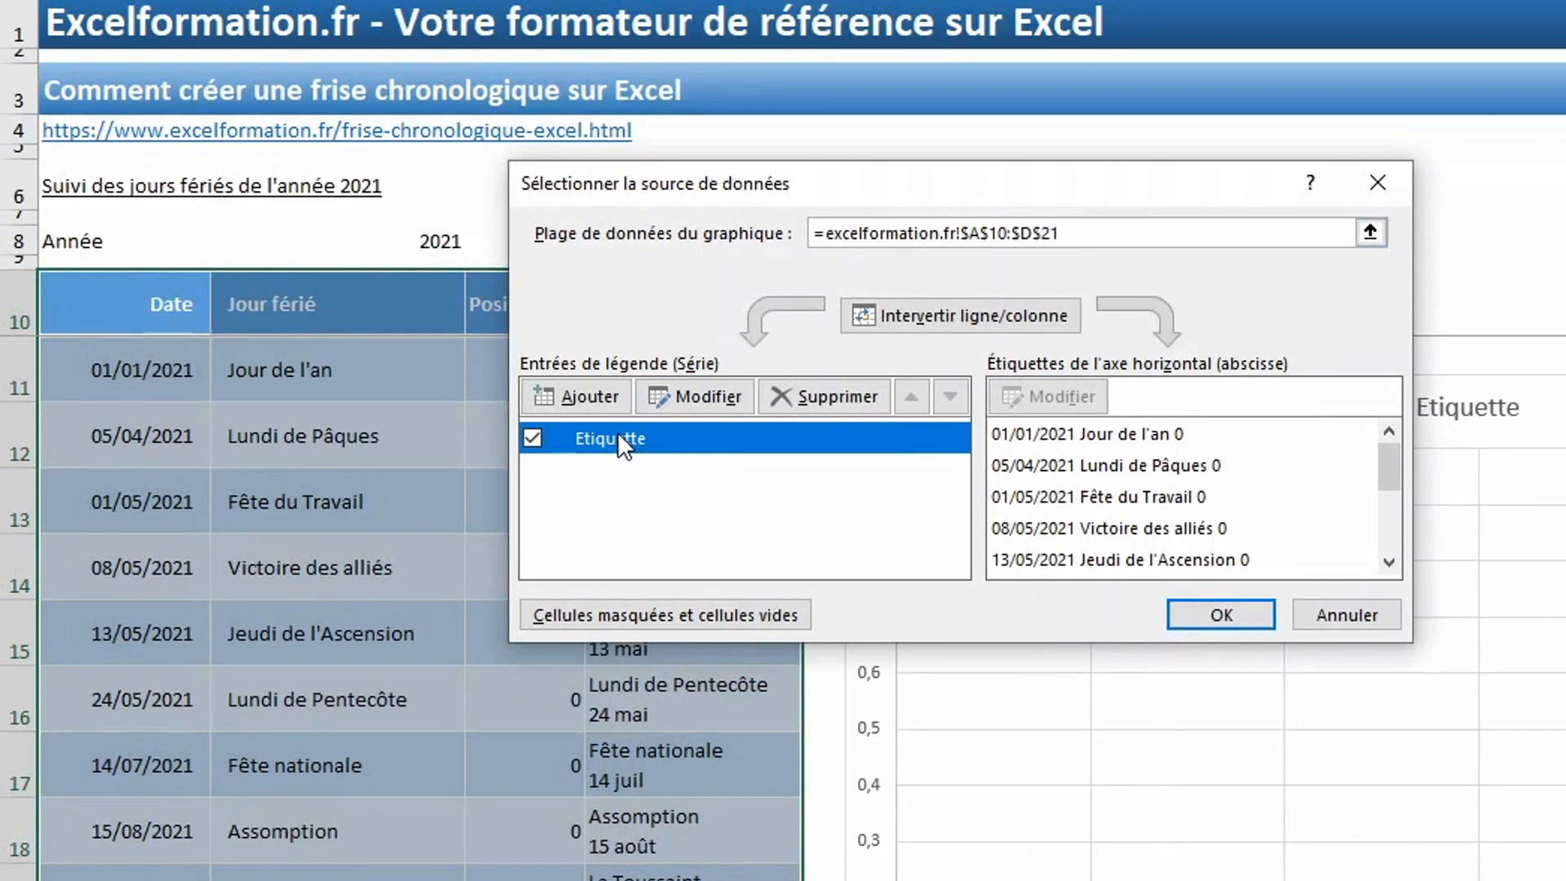
pyautogui.click(692, 392)
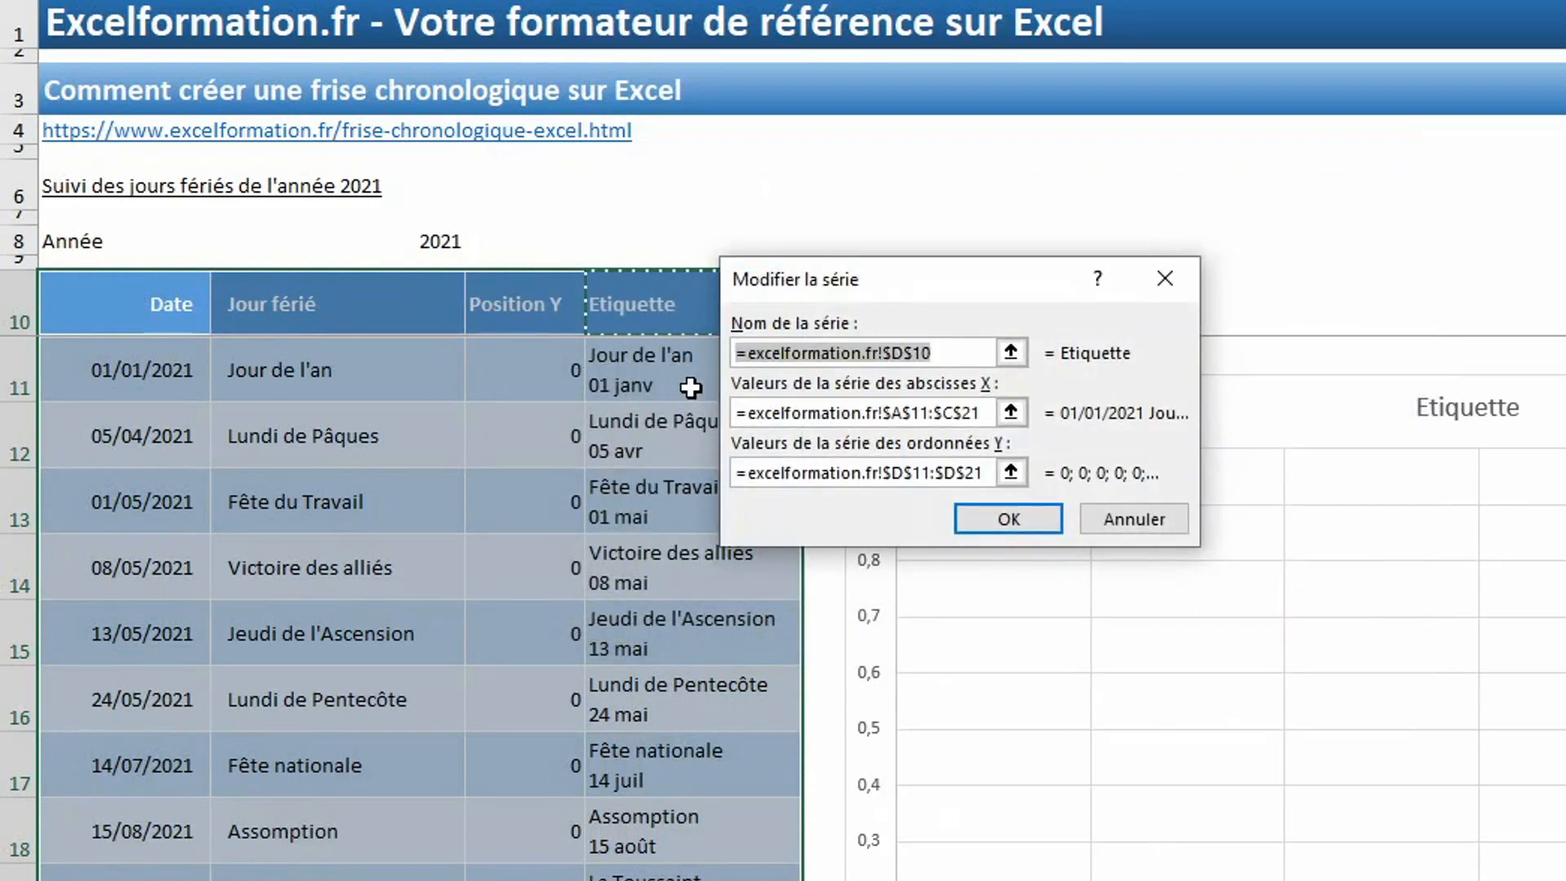
pyautogui.click(68, 187)
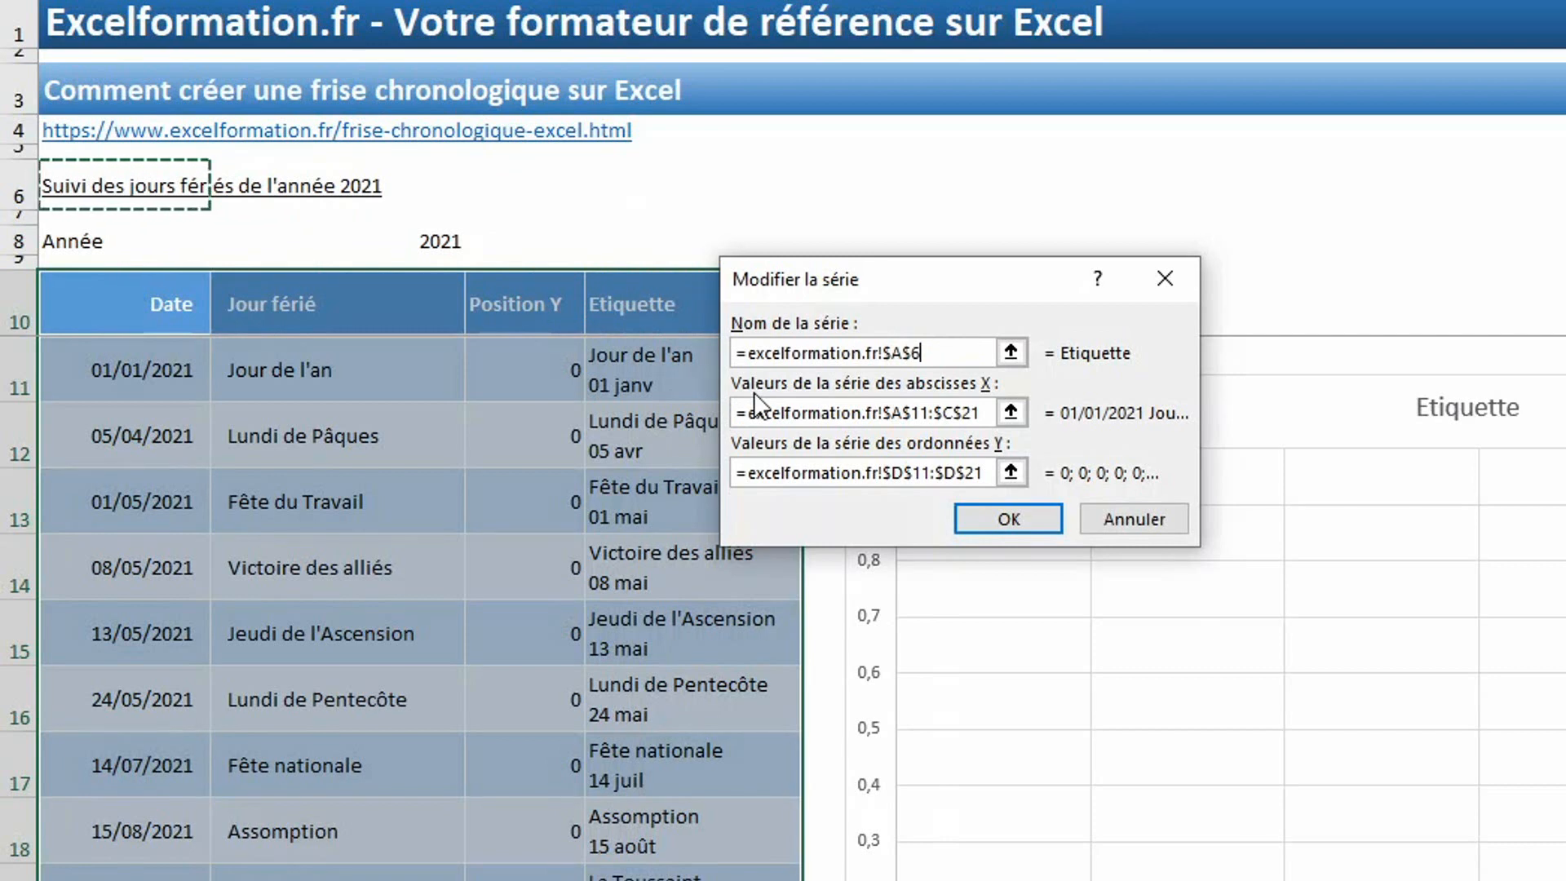
pyautogui.press('Tab')
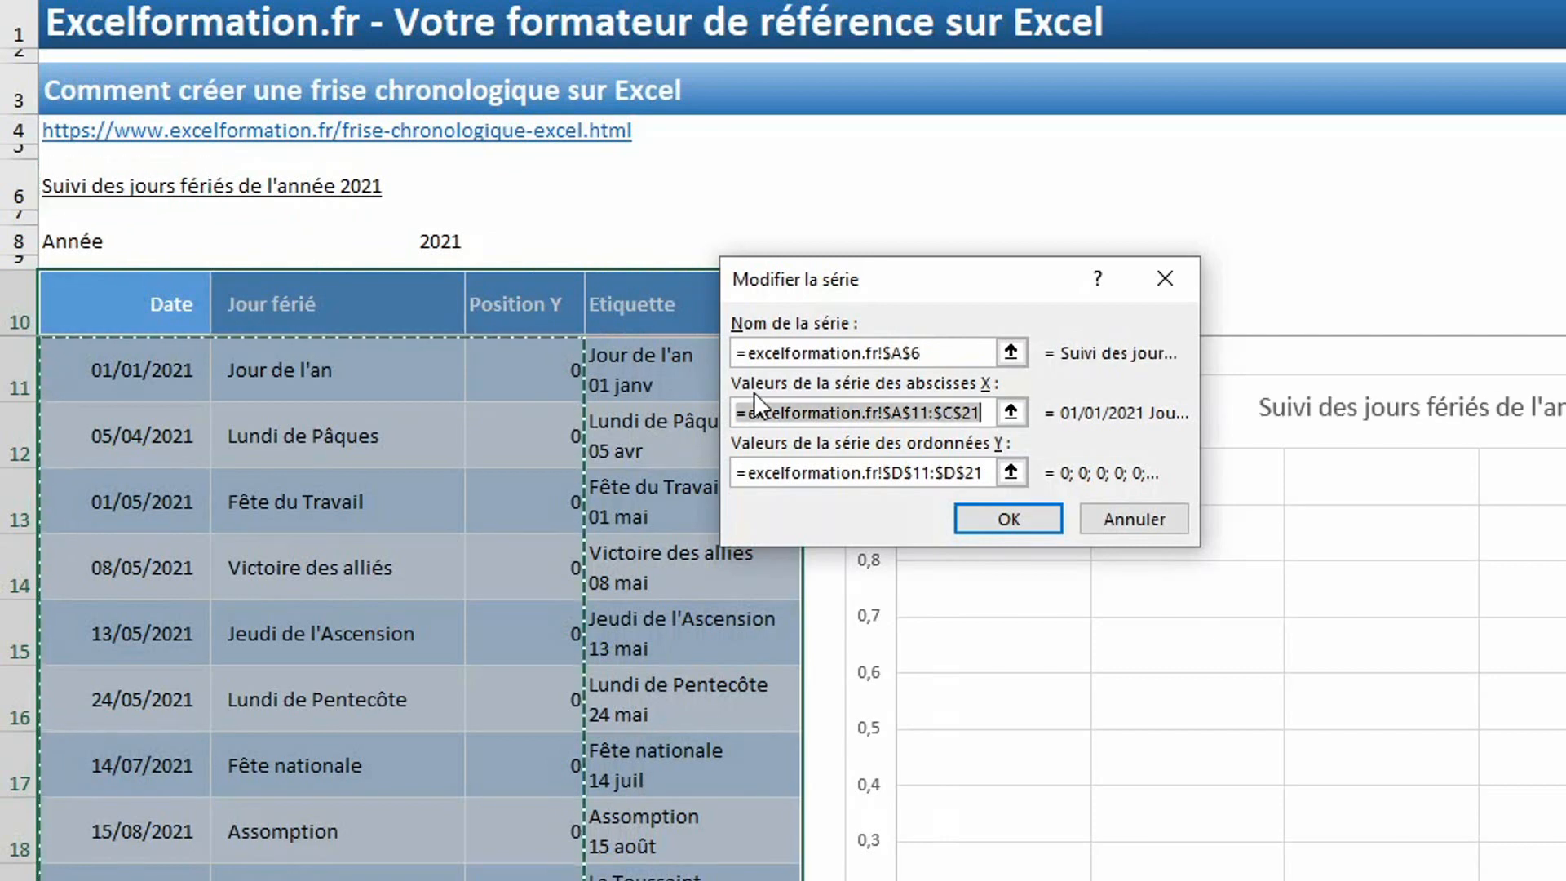
# Set the series X values to the dates in A11:A21 and the Y values to C11:C21, and apply the new data source
pyautogui.moveTo(122, 367); pyautogui.dragTo(114, 880)
pyautogui.moveTo(115, 779); pyautogui.dragTo(102, 857)
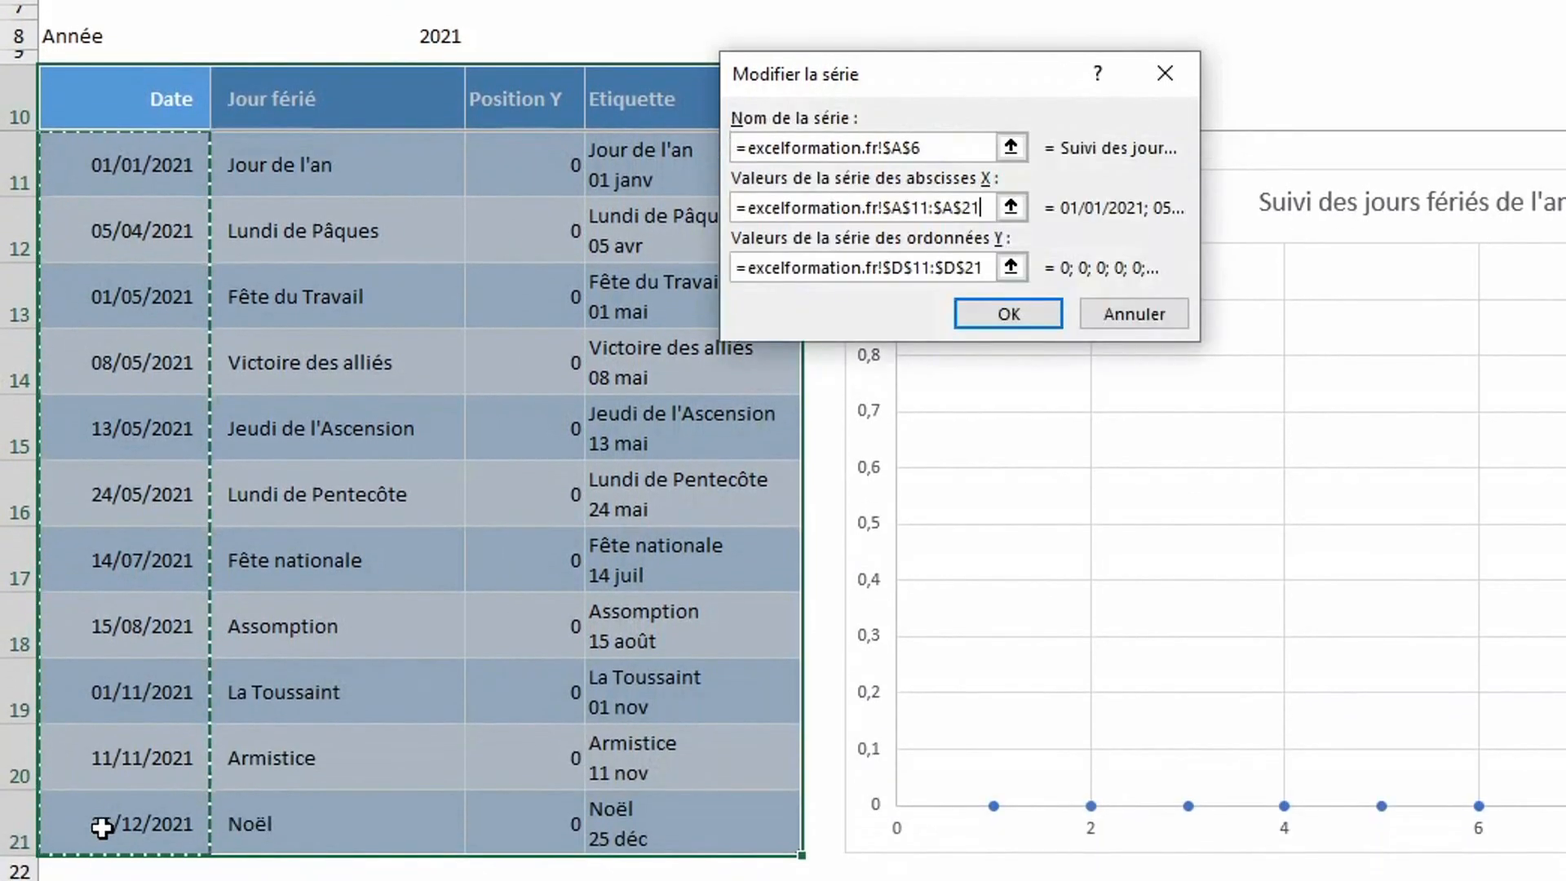
pyautogui.press('Tab')
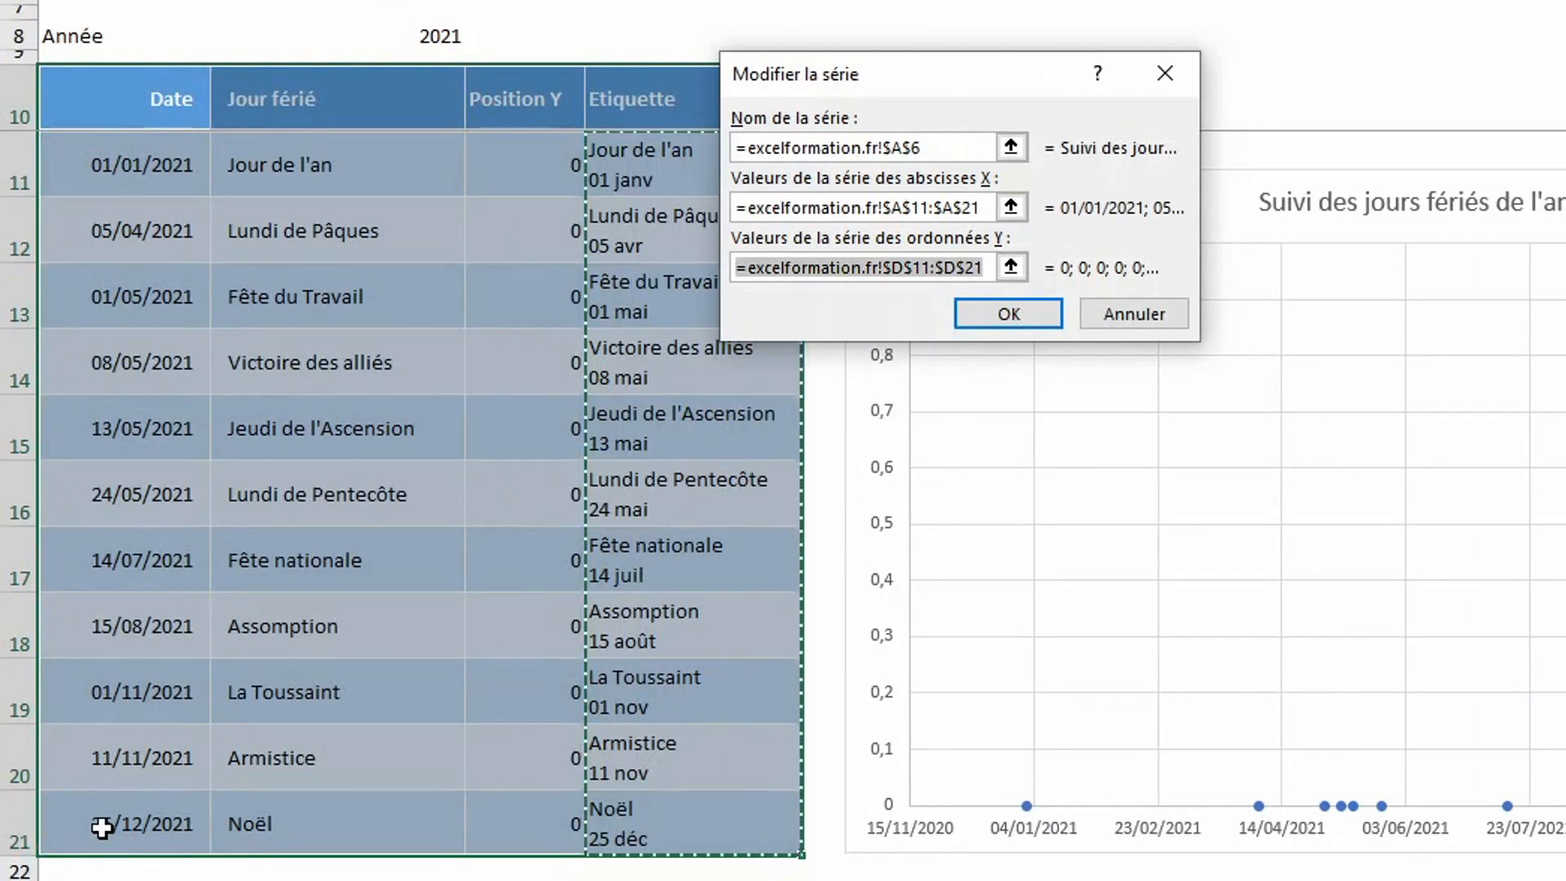
pyautogui.moveTo(517, 175); pyautogui.dragTo(535, 804)
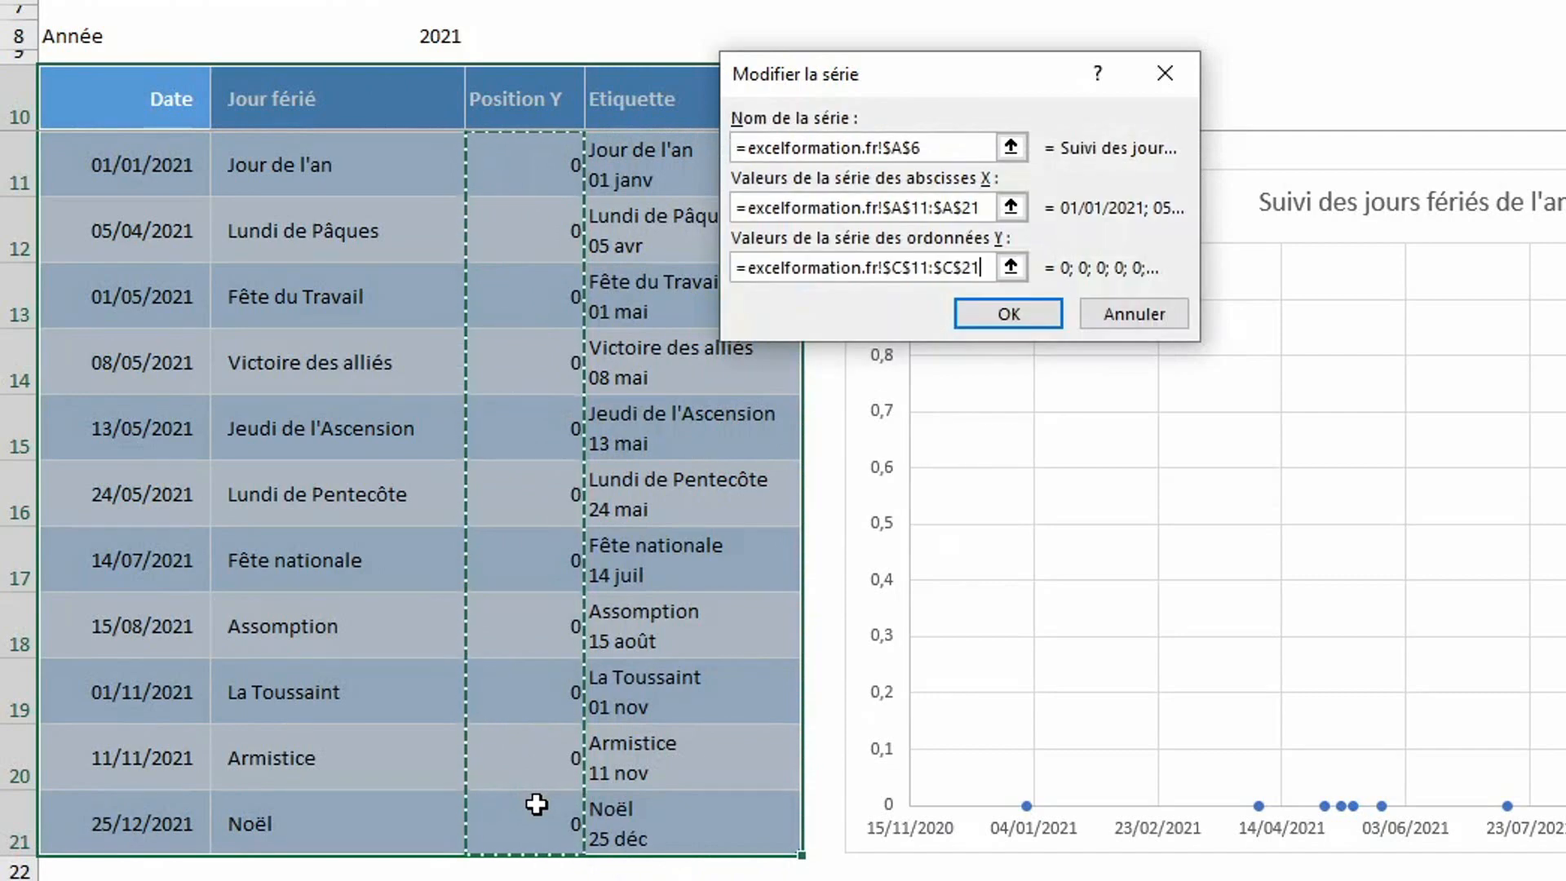
pyautogui.click(1016, 316)
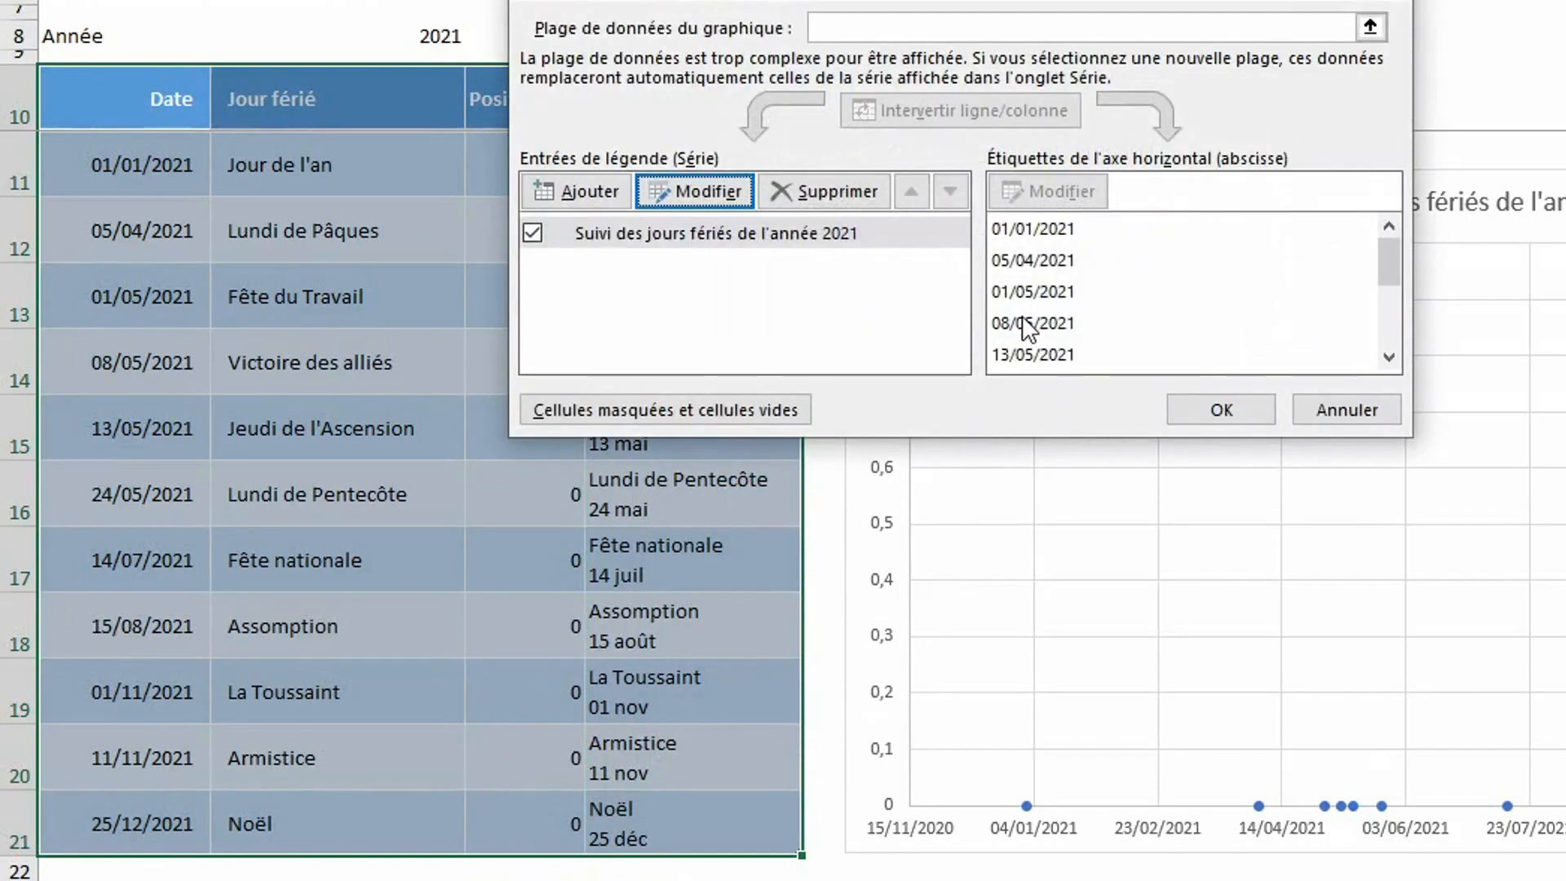
pyautogui.click(1240, 410)
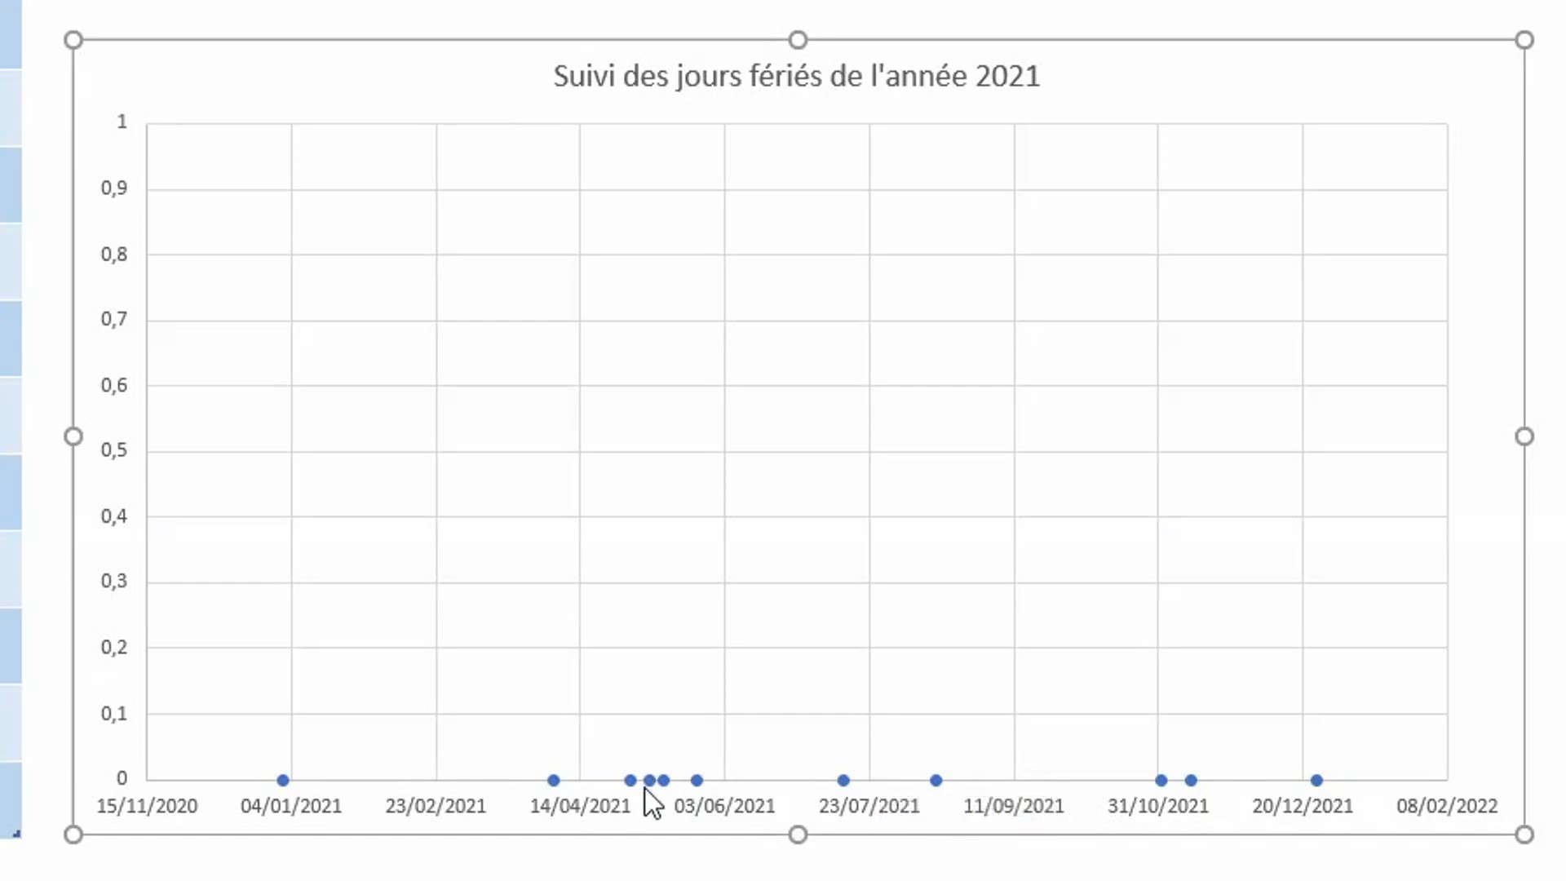
# Remove the chart's horizontal date axis and add data labels to the points
pyautogui.click(574, 799)
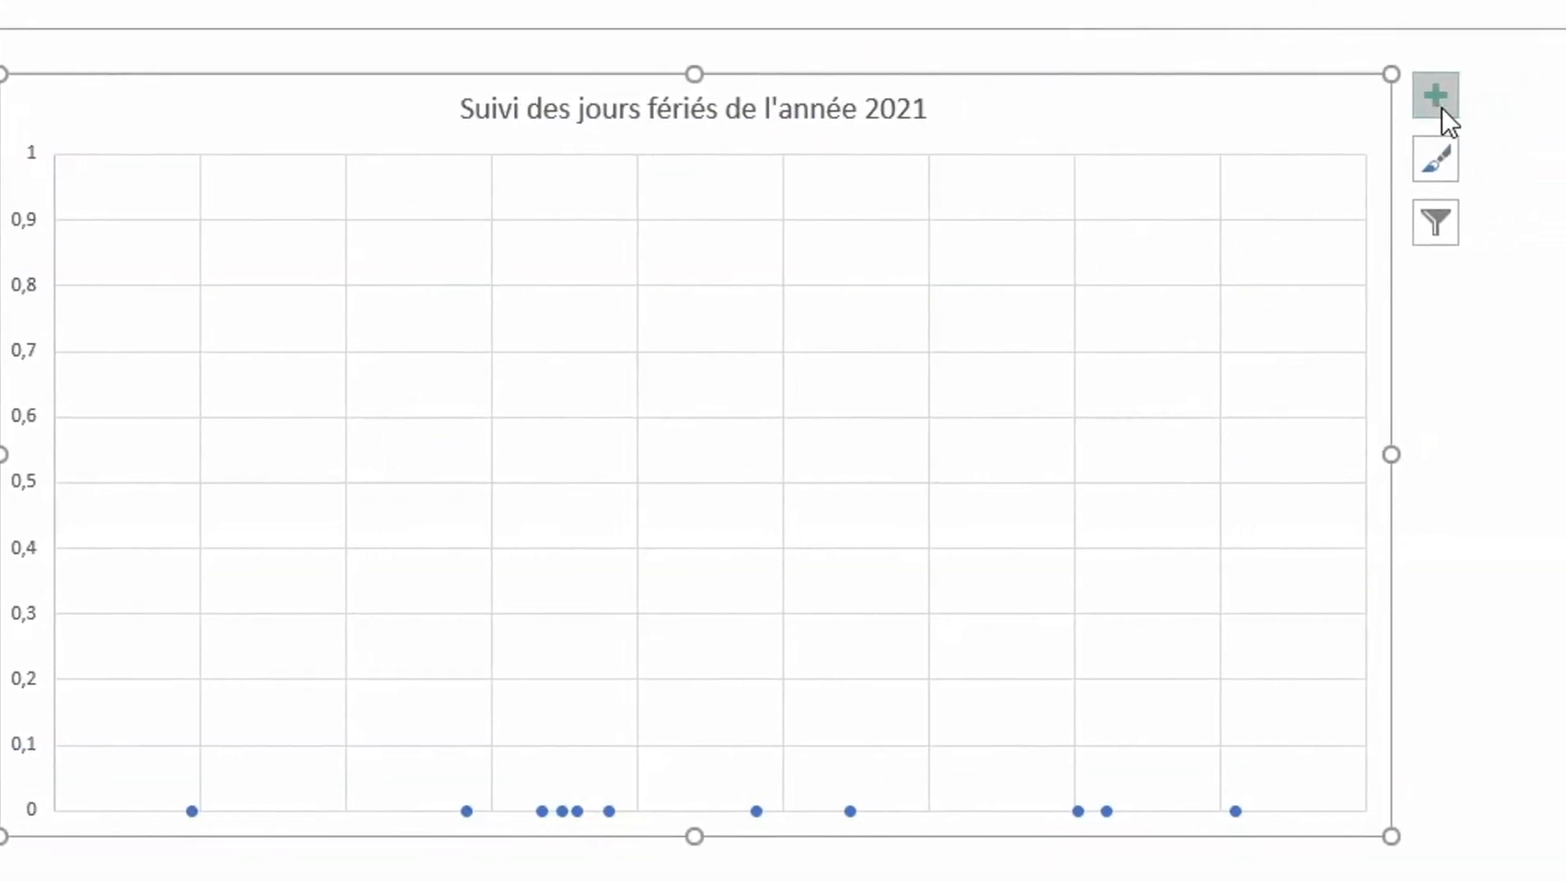
pyautogui.click(1439, 108)
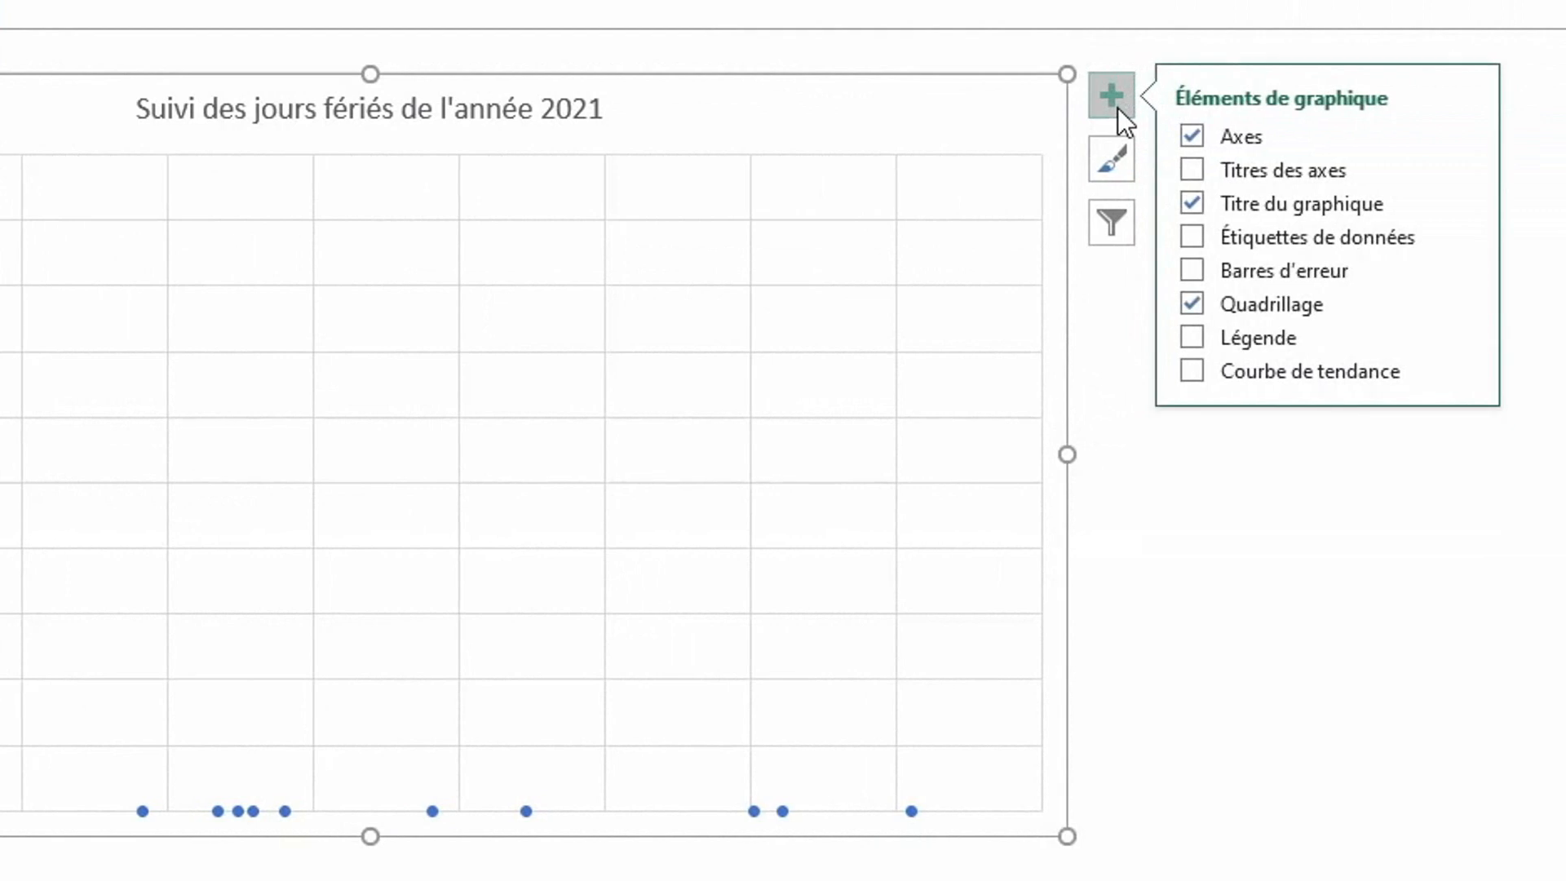
pyautogui.click(1193, 238)
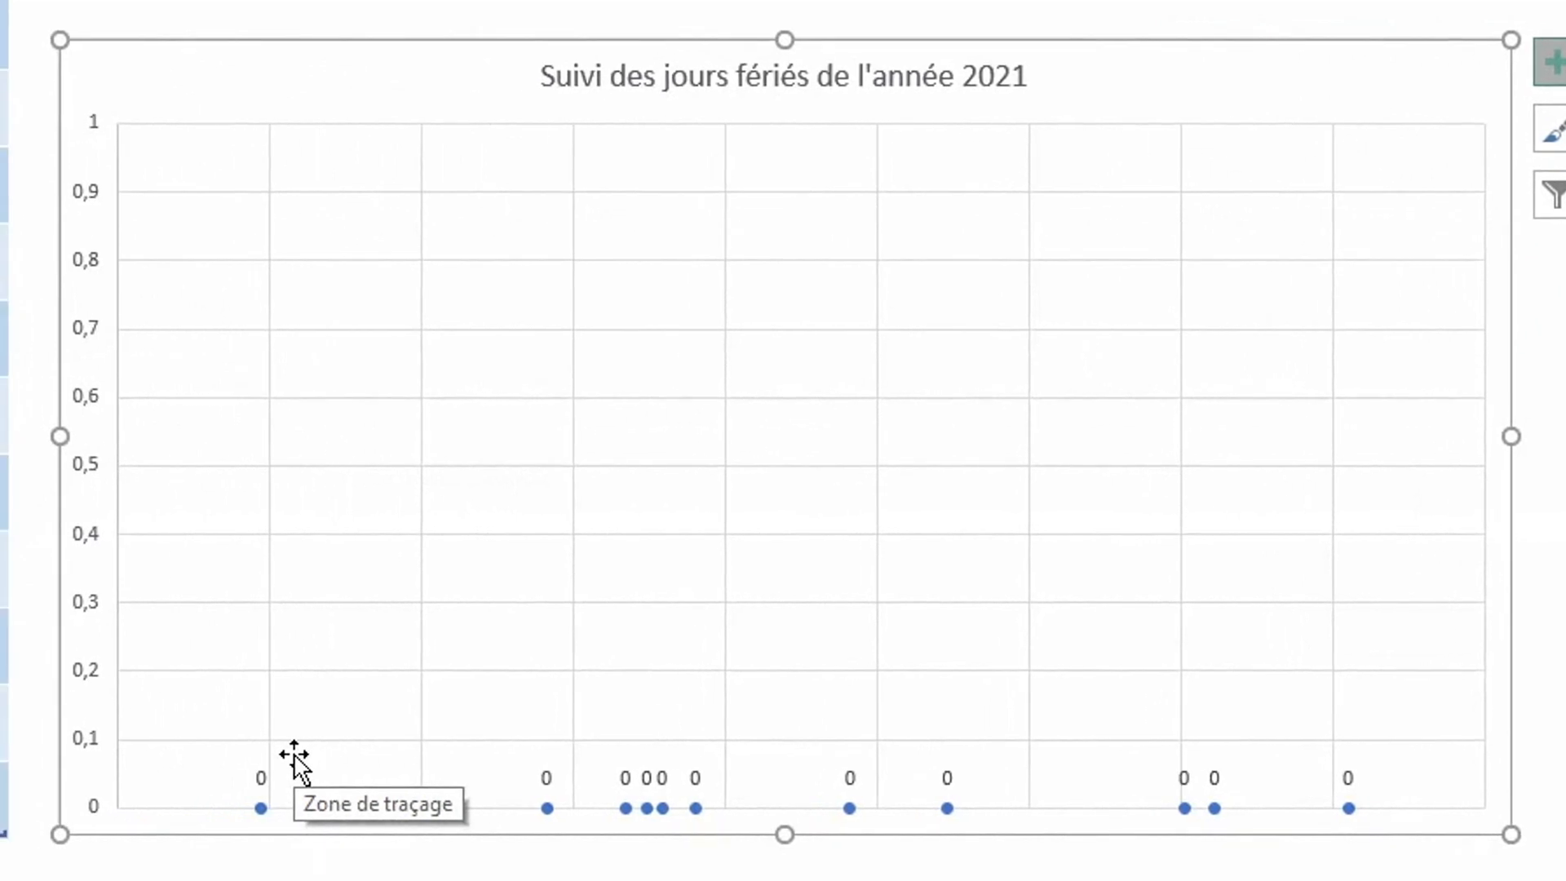
# Format the data labels to take their text from the Etiquette cells D11:D21
pyautogui.click(261, 779)
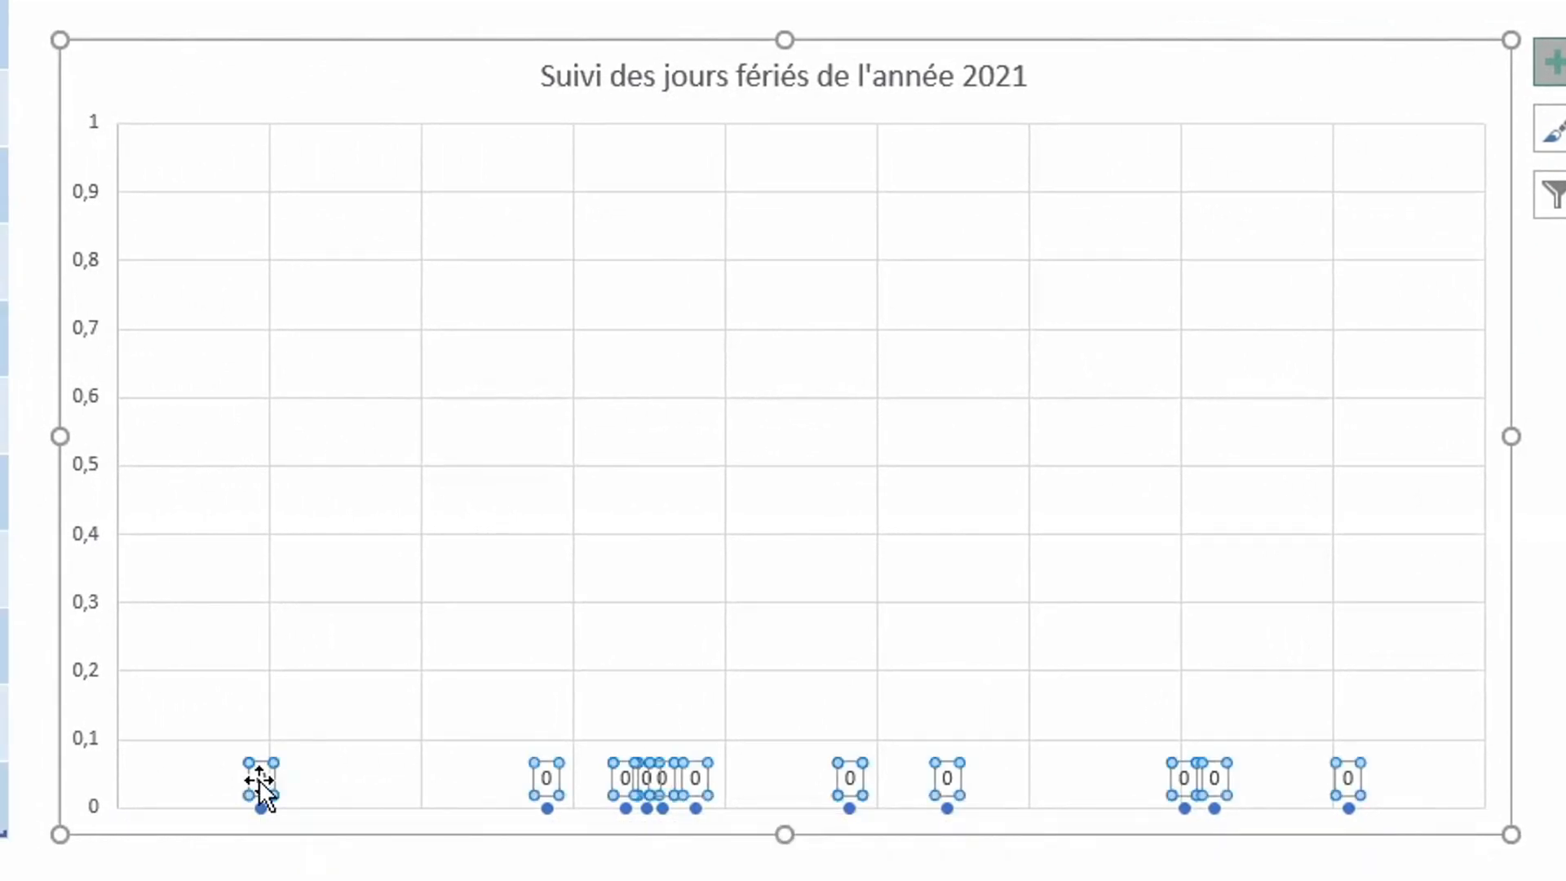
pyautogui.rightClick(261, 783)
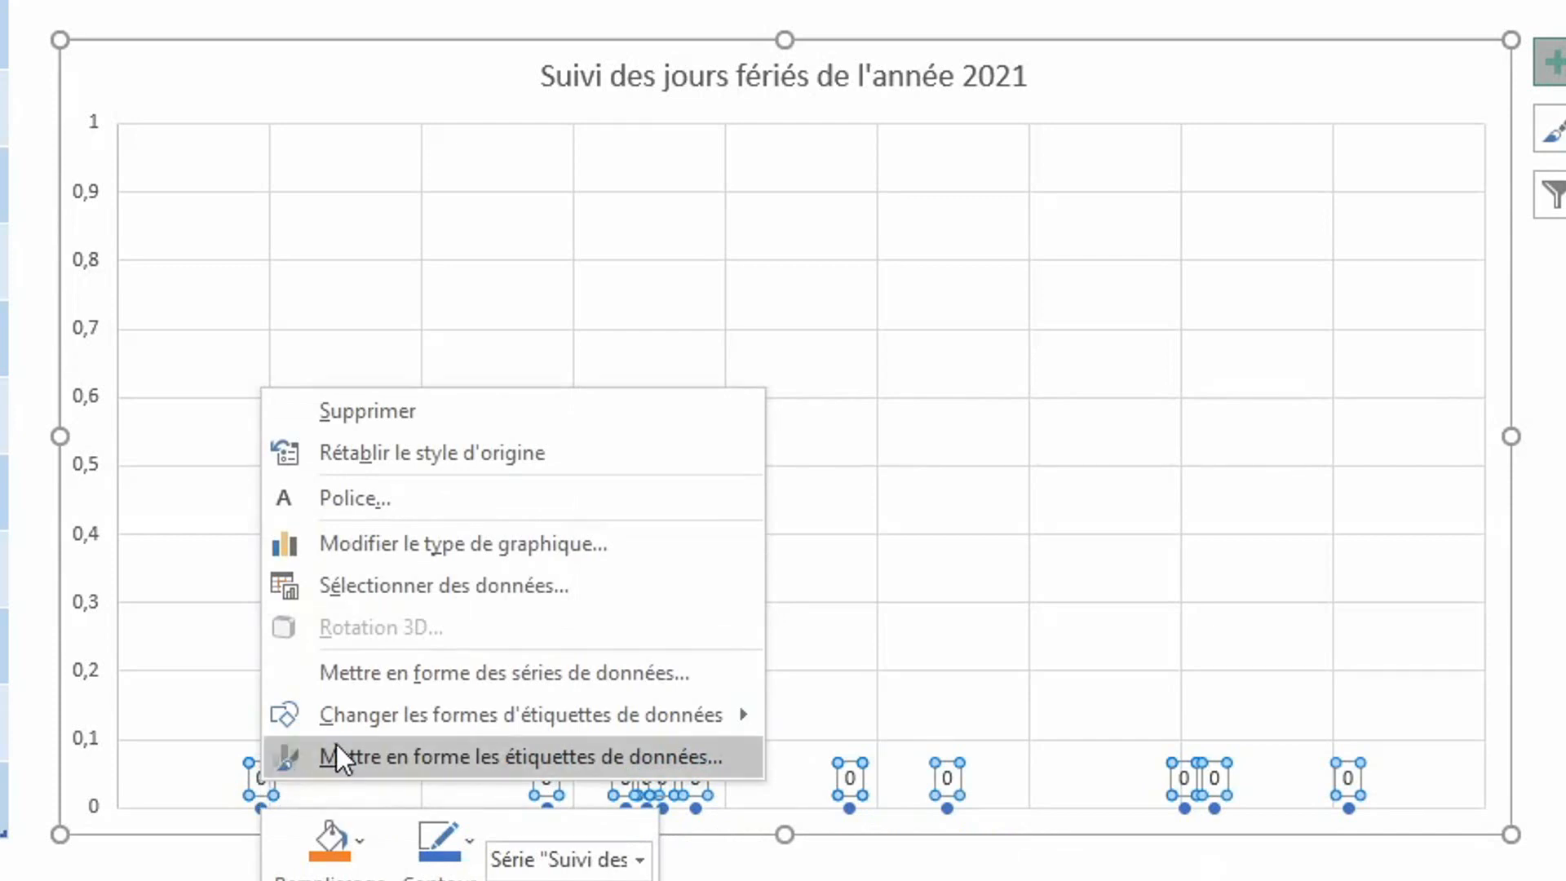
pyautogui.click(363, 757)
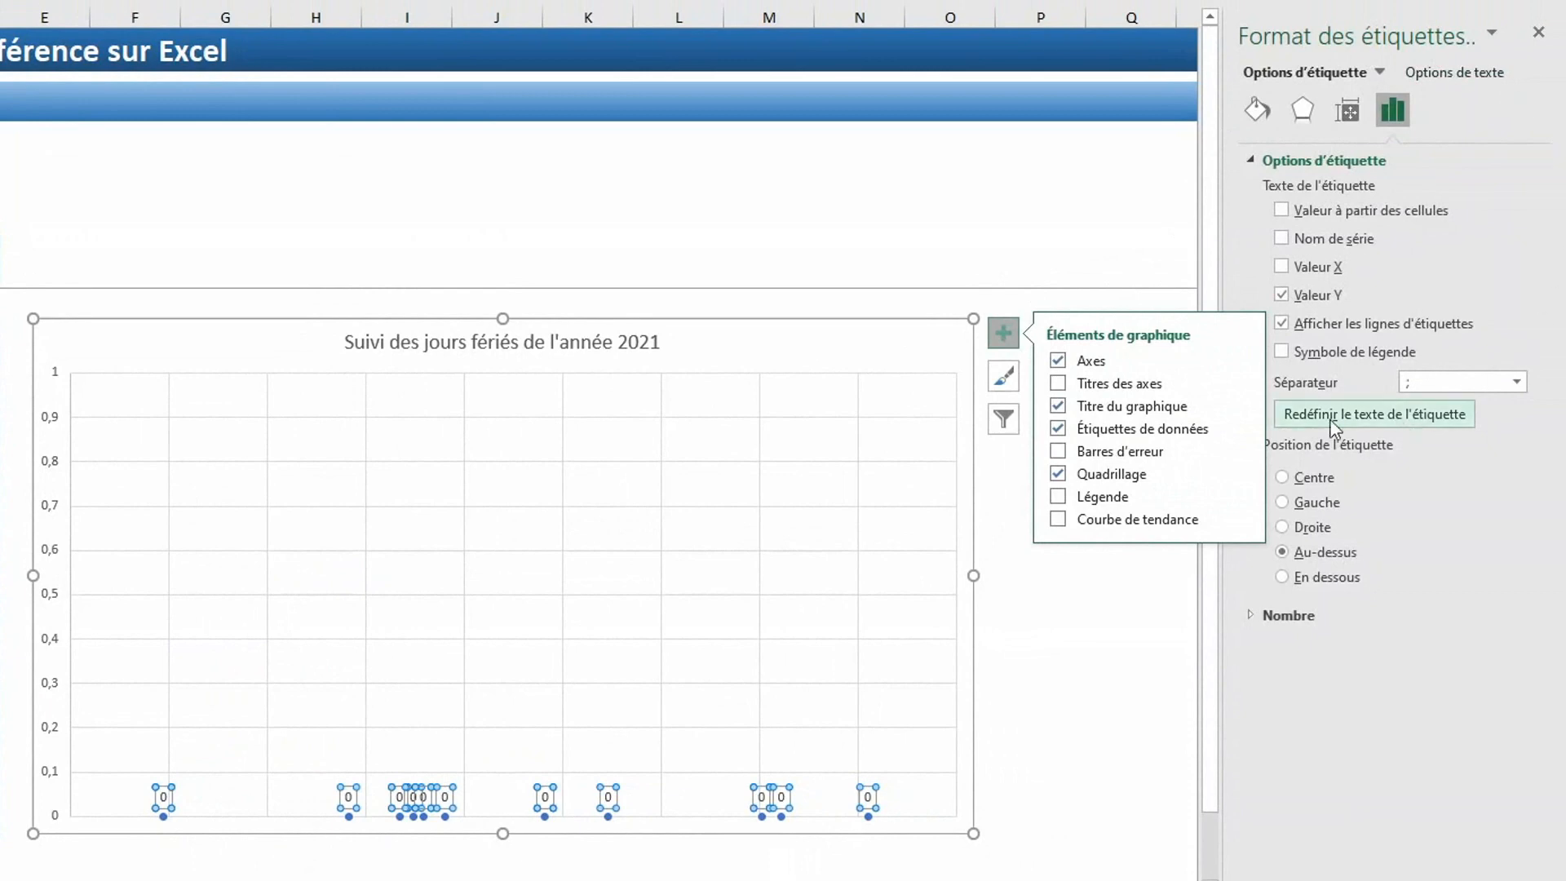
pyautogui.click(1282, 211)
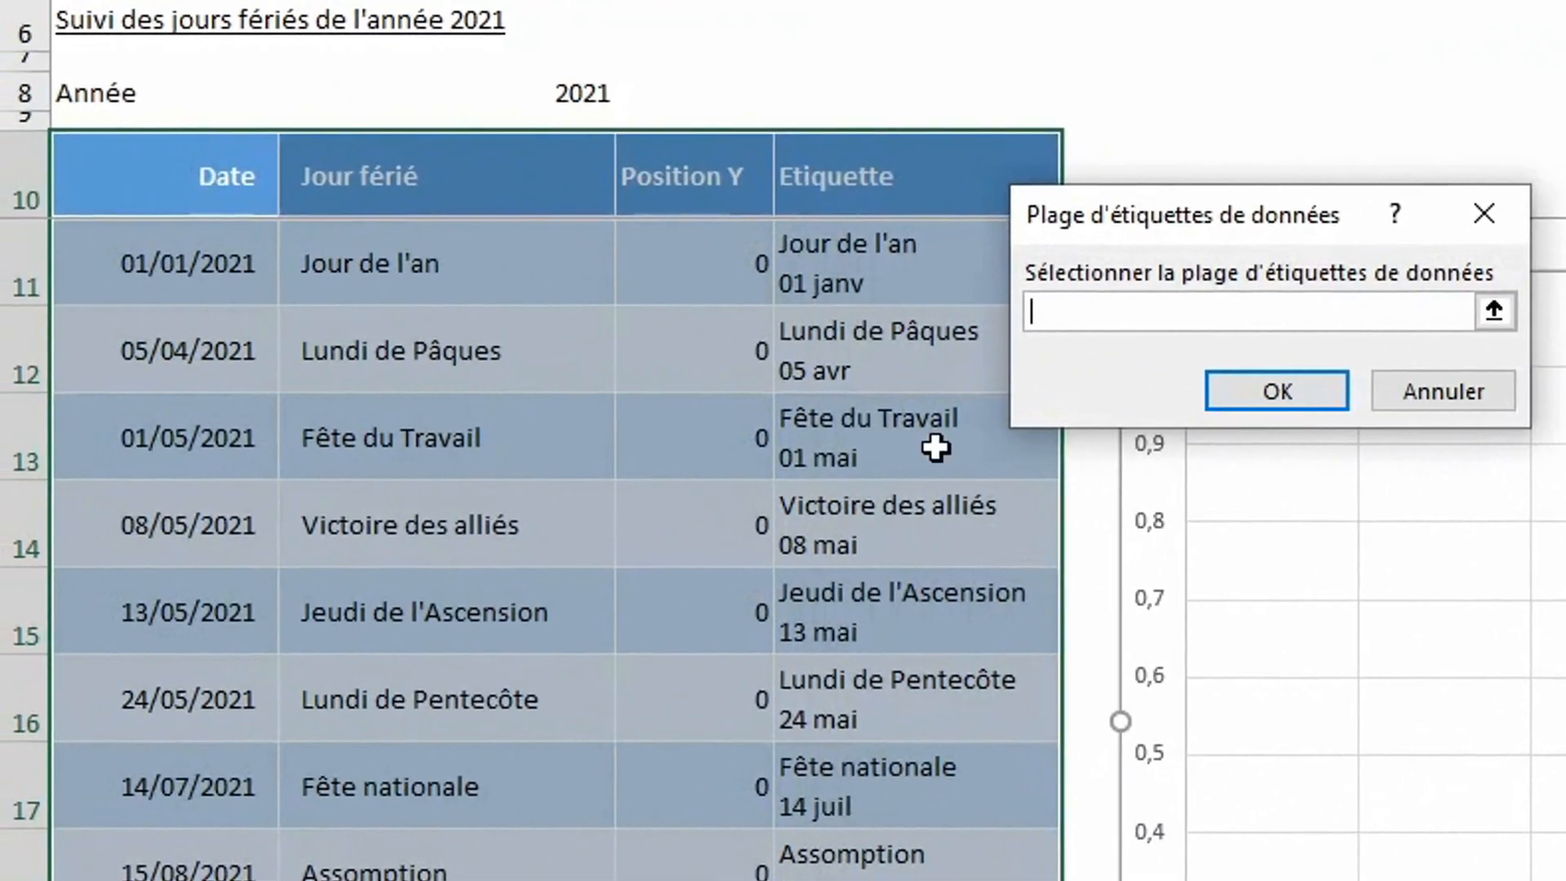
pyautogui.moveTo(886, 269); pyautogui.dragTo(805, 667)
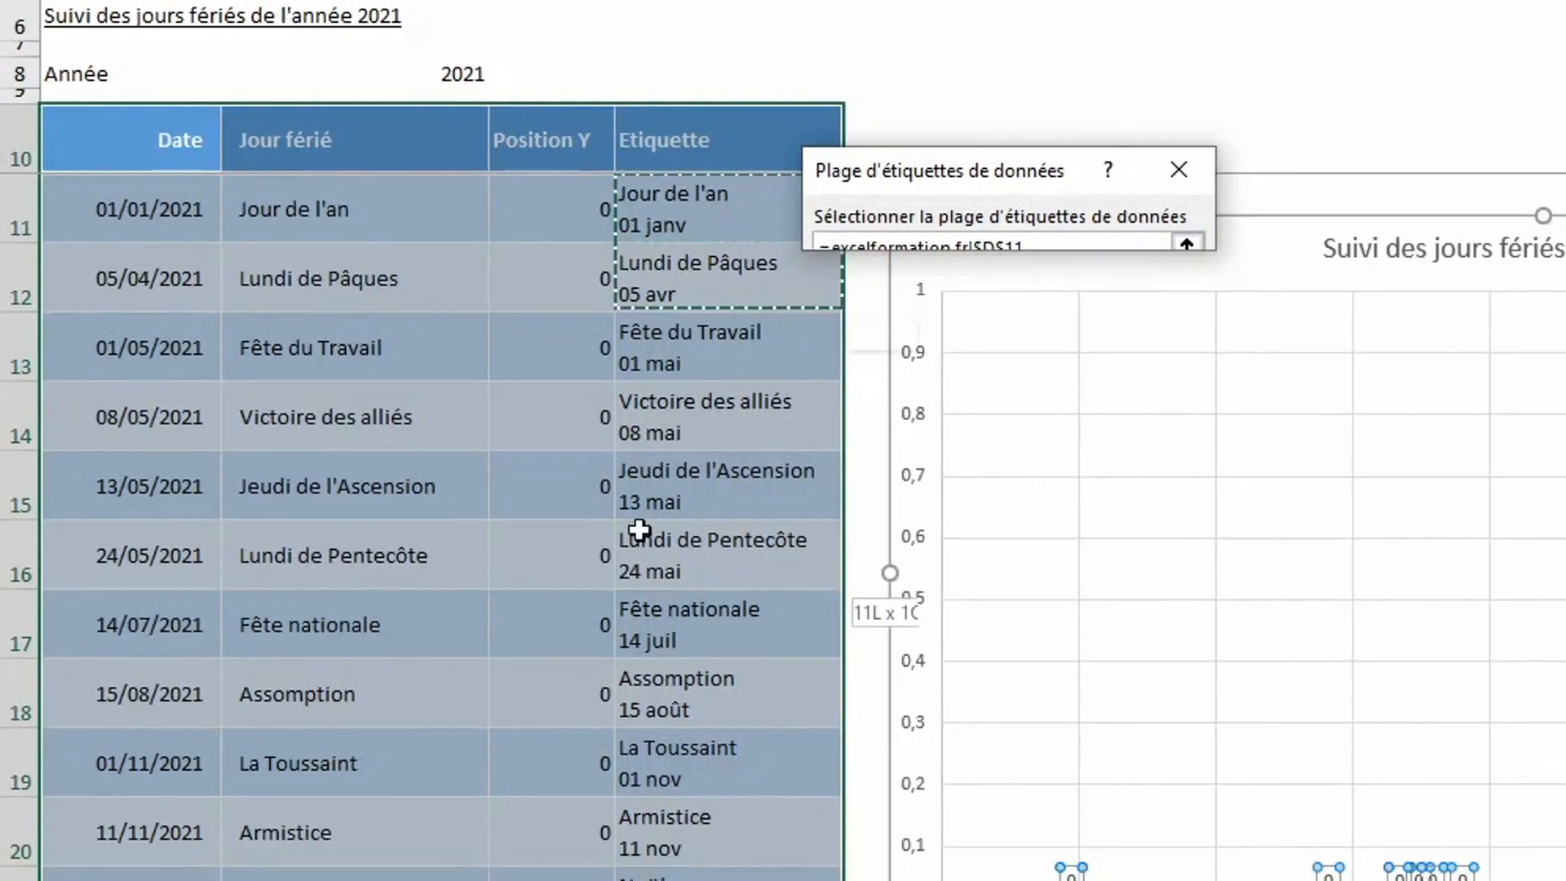
pyautogui.moveTo(639, 530); pyautogui.dragTo(676, 880)
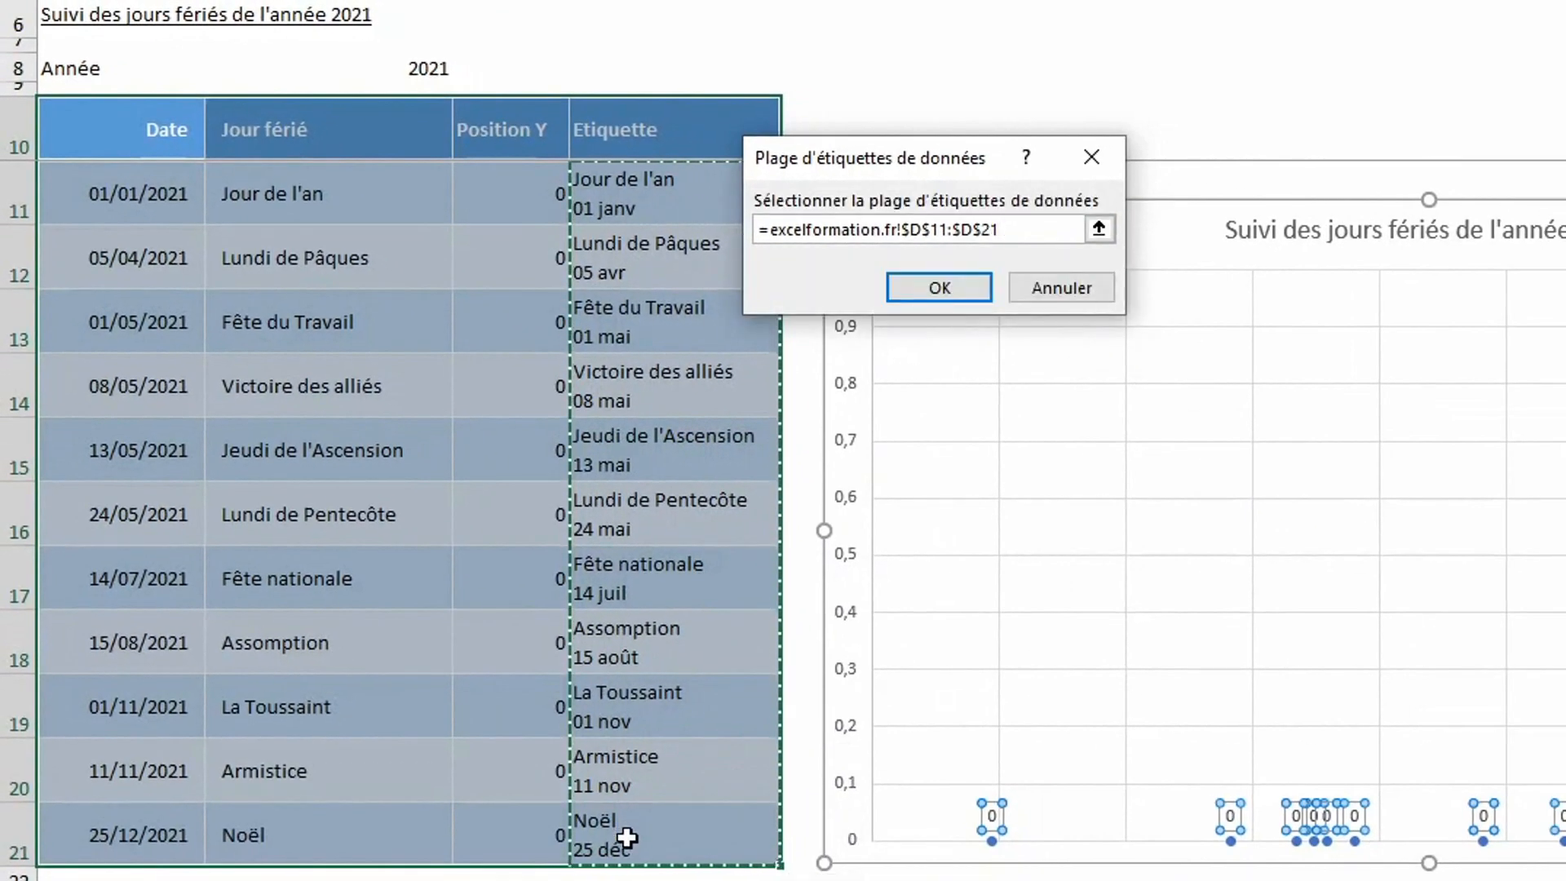
pyautogui.press('Return')
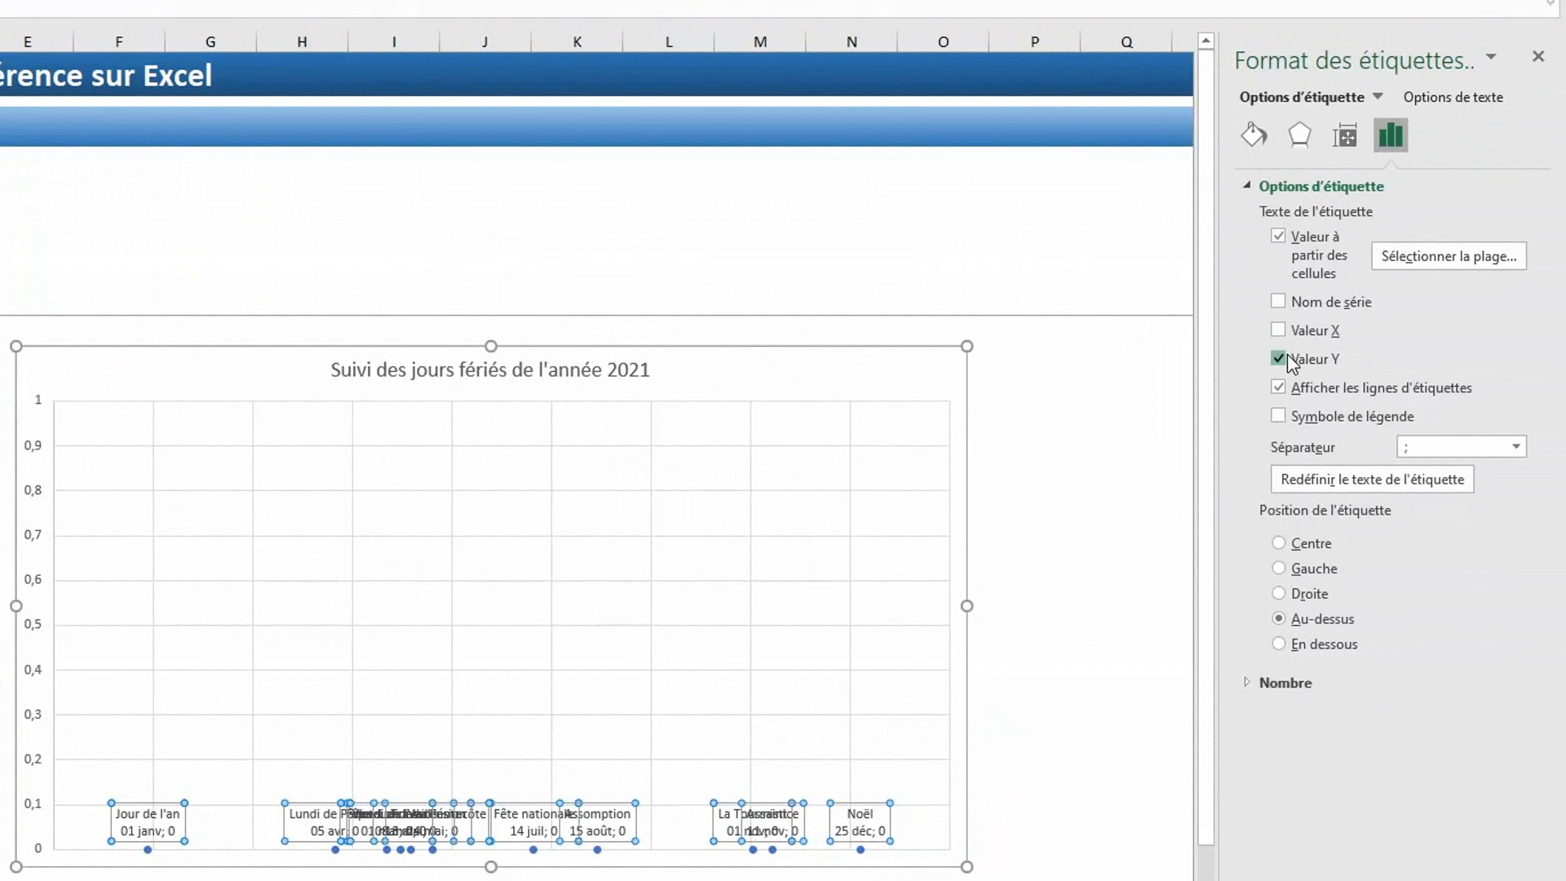
# Turn off the Y value and leader lines in the data labels and centre the labels on their points
pyautogui.click(1289, 358)
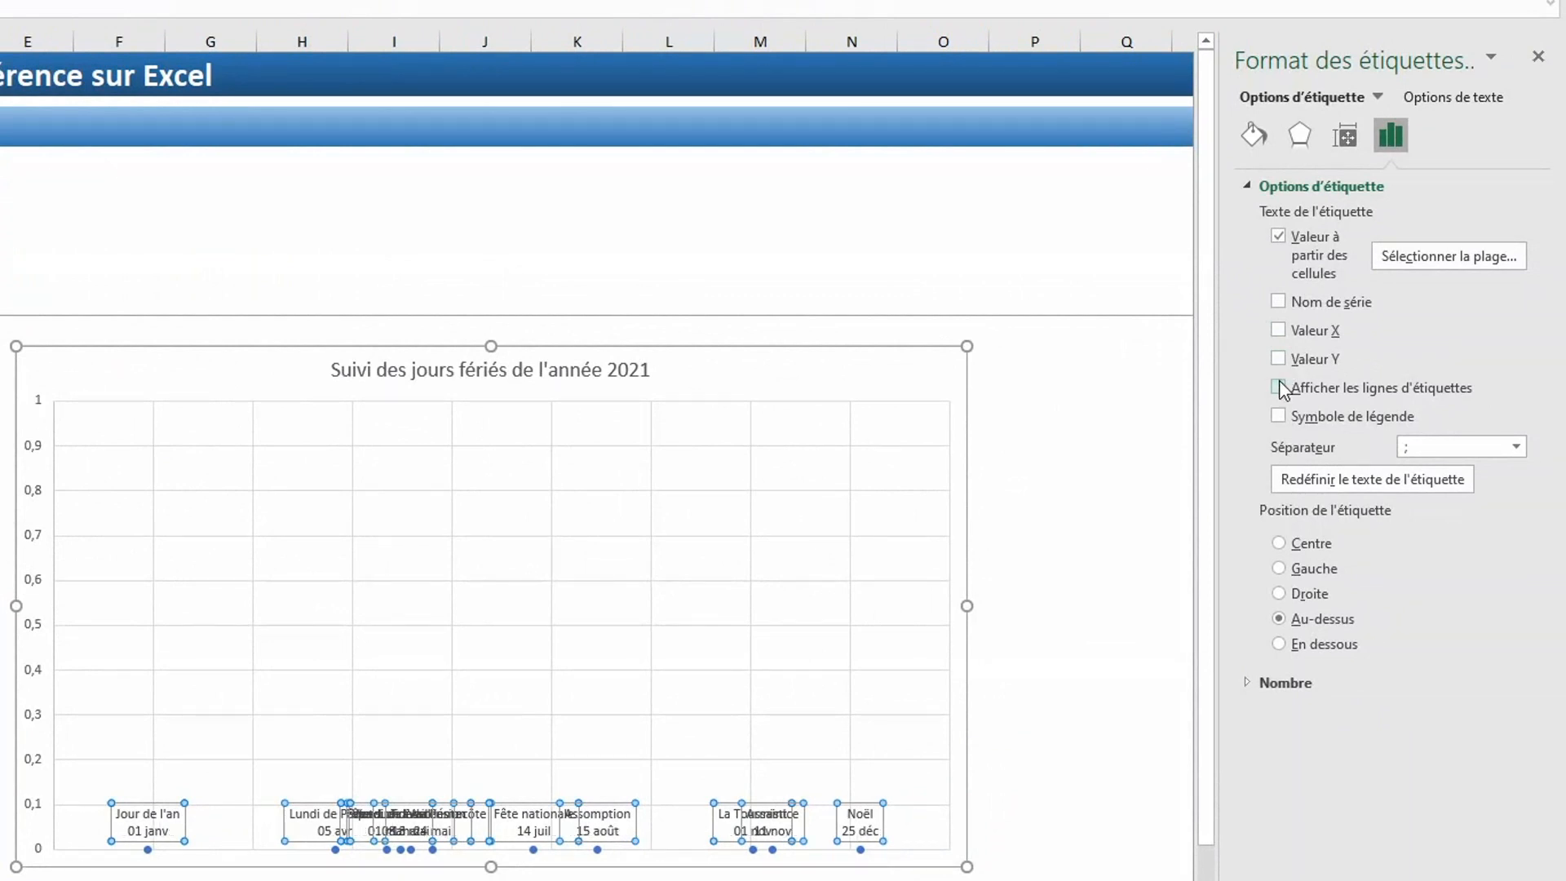
pyautogui.click(1291, 547)
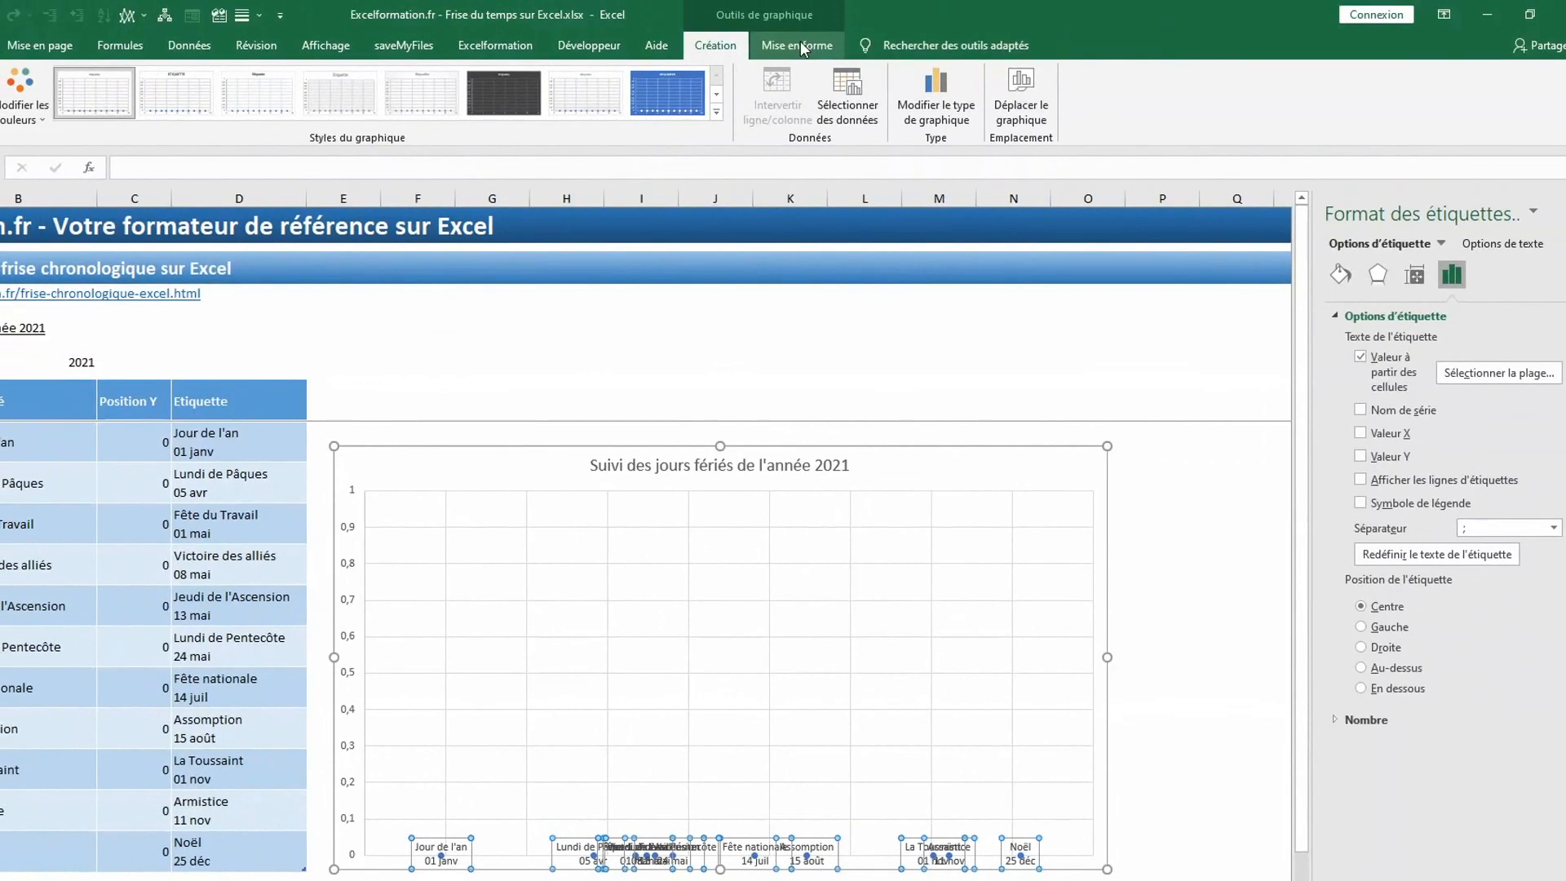
# Change the shape of the data labels to a rounded rectangle
pyautogui.click(804, 49)
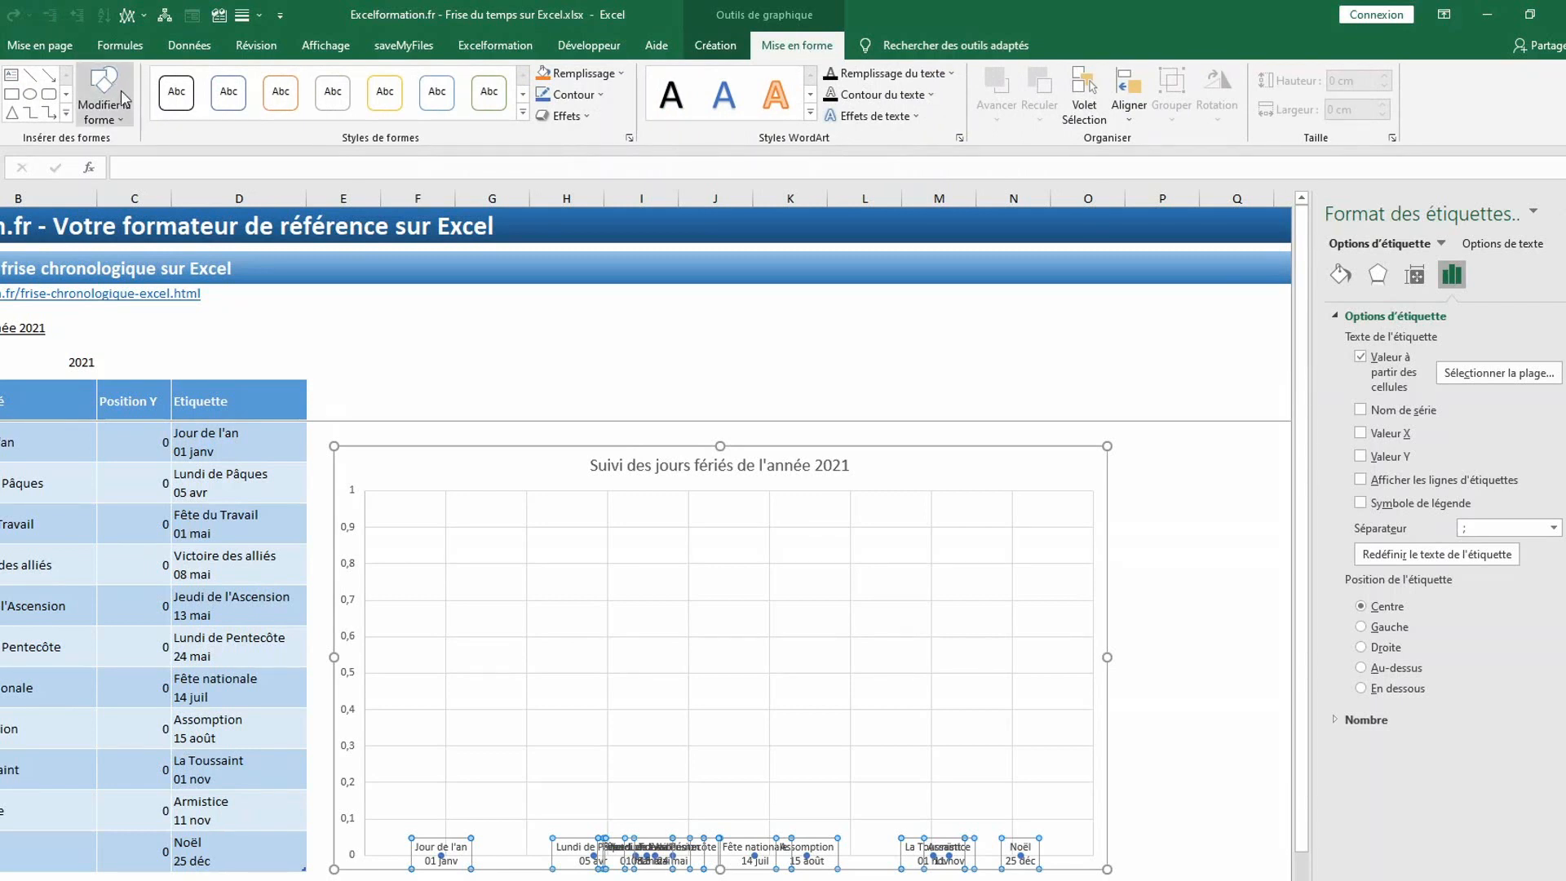
pyautogui.click(114, 115)
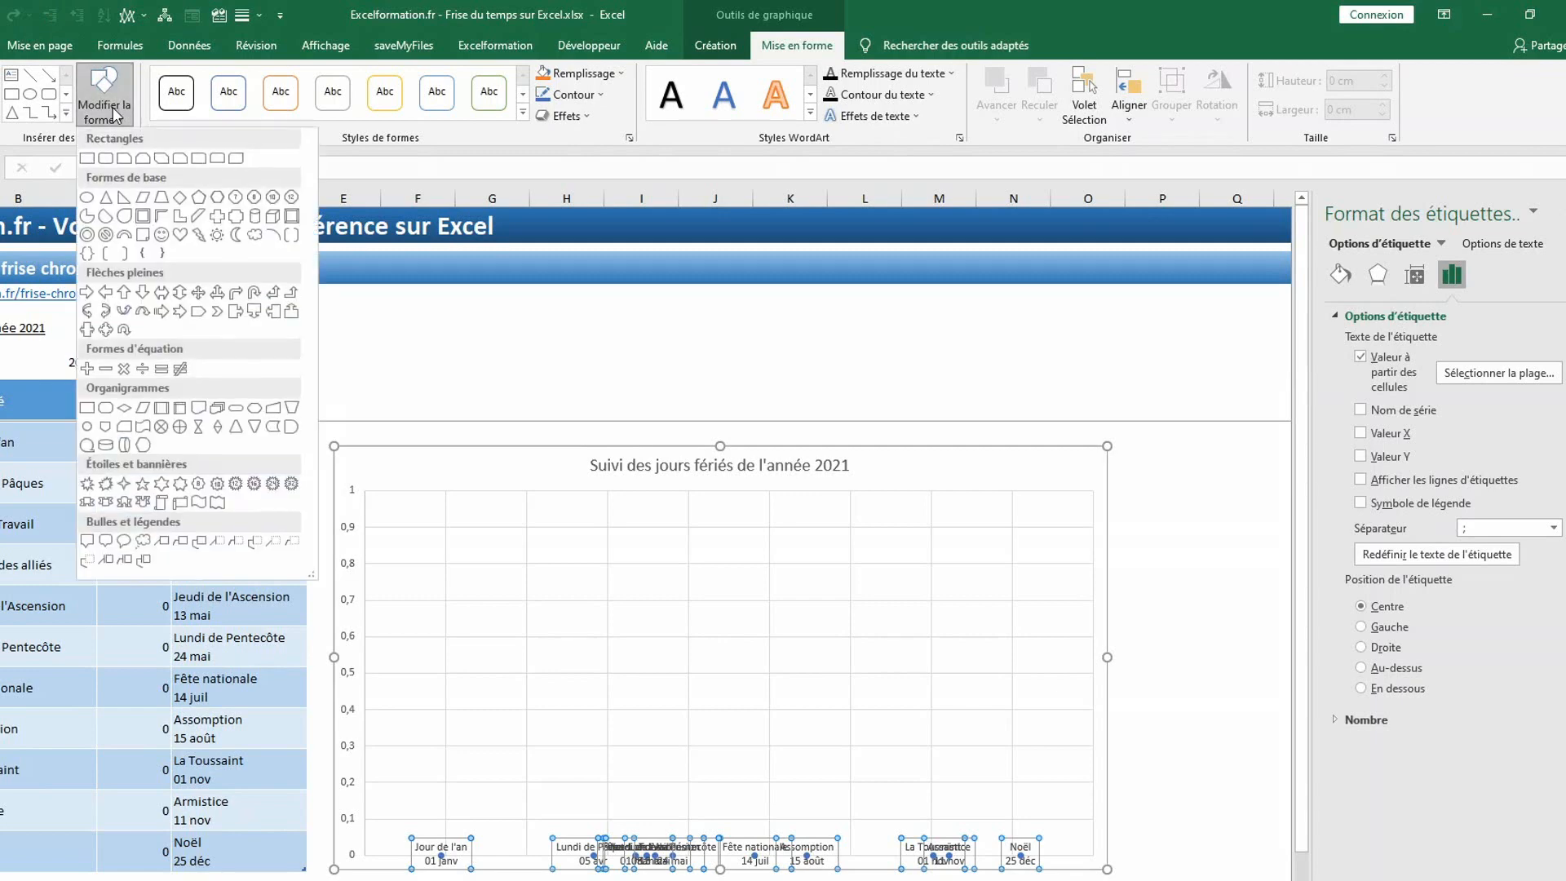
pyautogui.click(106, 159)
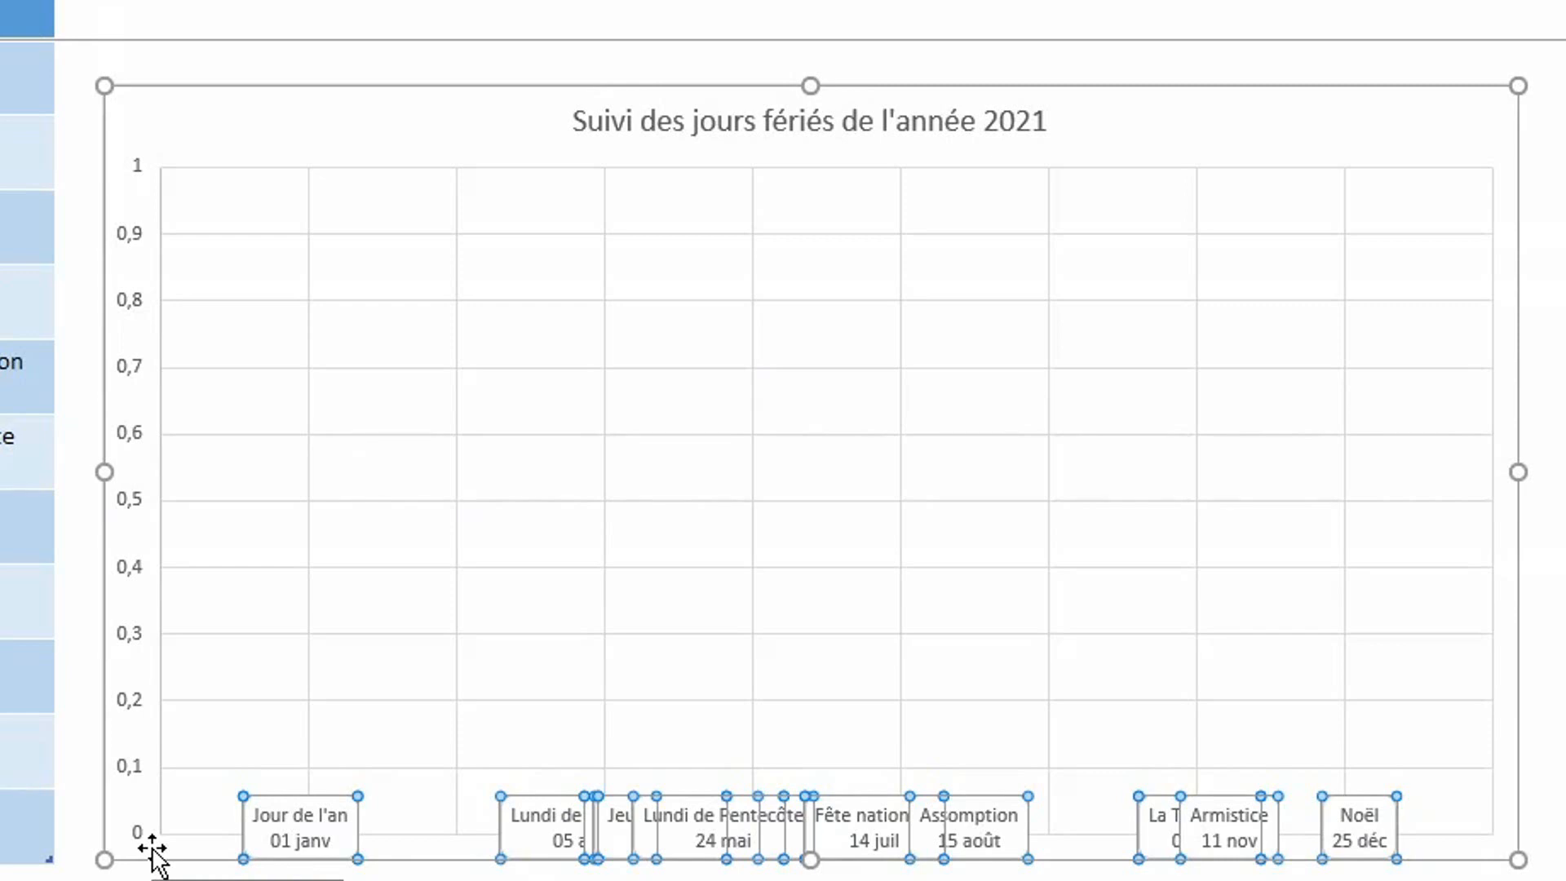
# Fill all the Position Y cells, C11:C21, with the value 1
pyautogui.moveTo(42, 192); pyautogui.dragTo(73, 820)
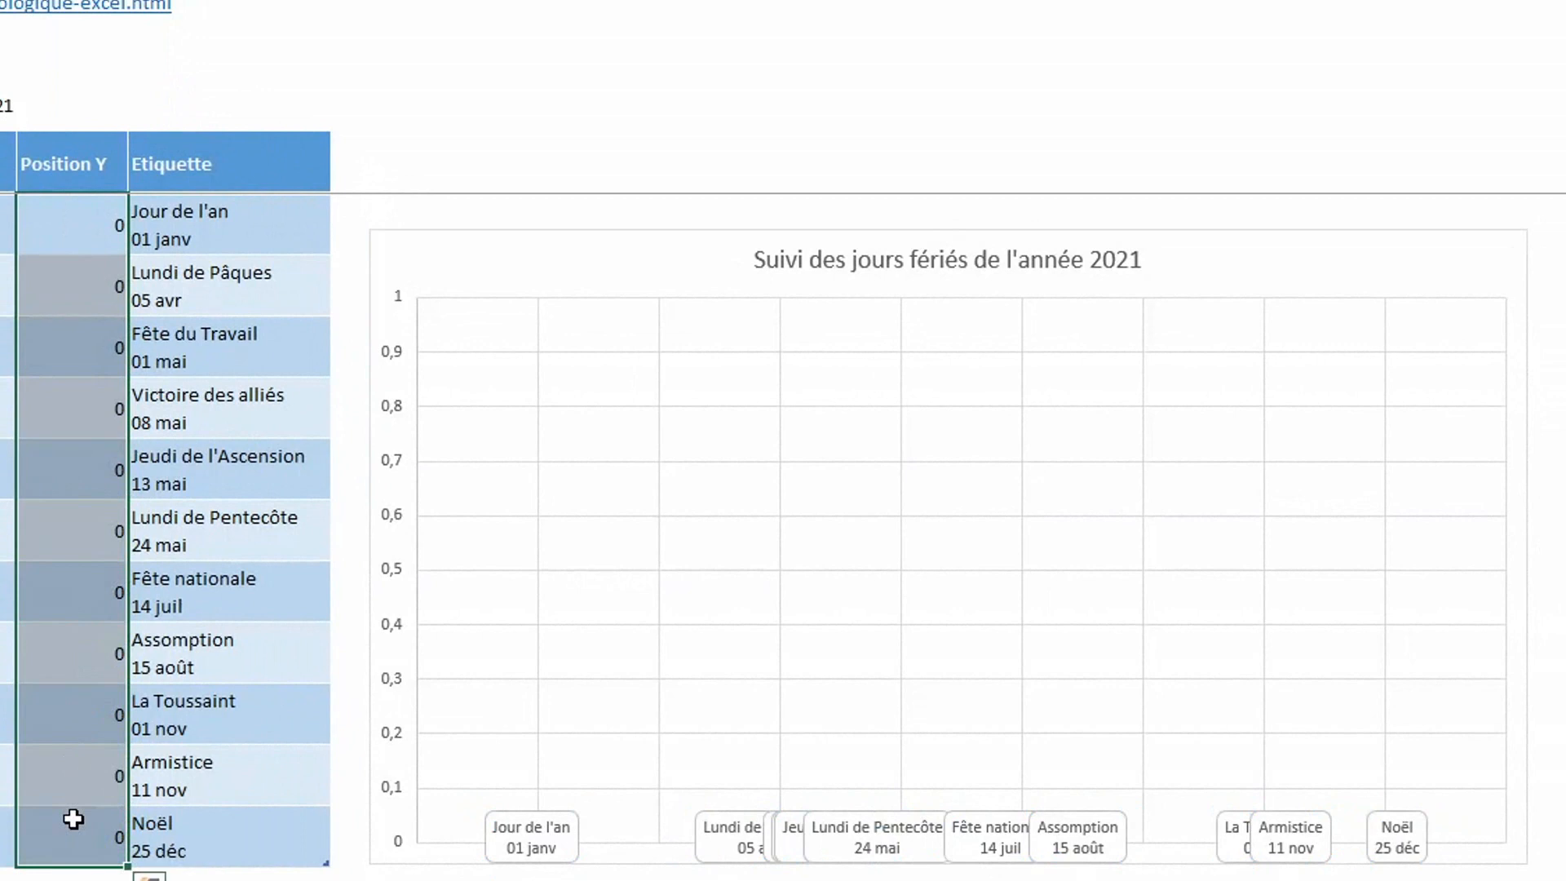
pyautogui.write('1')
pyautogui.hotkey('ctrl', 'Return')
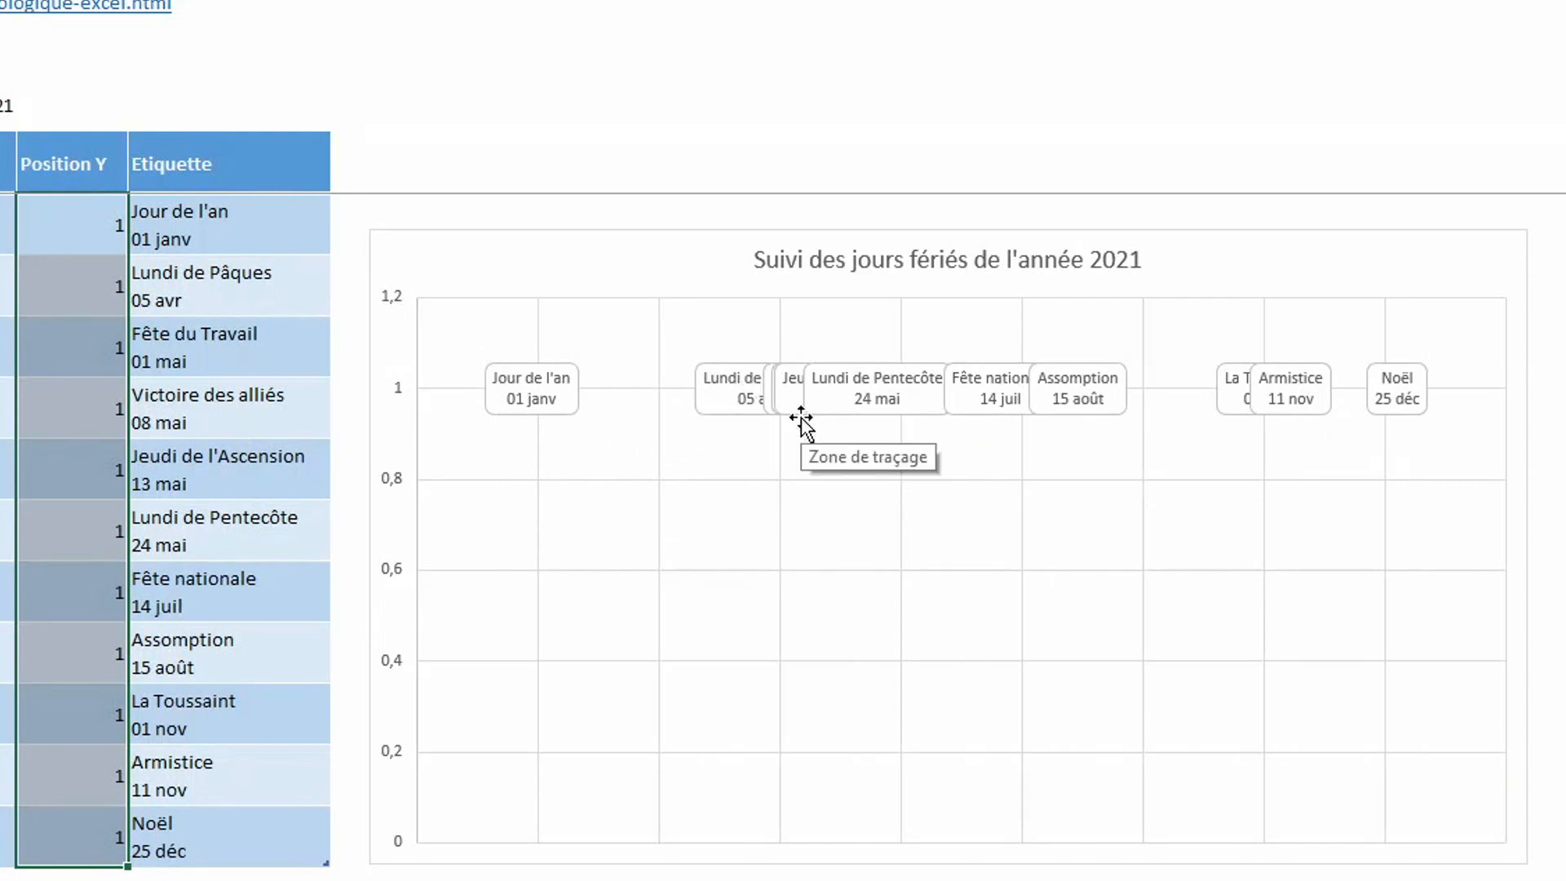
# Set Position Y to 2 for Fête du Travail, -1 for Victoire des alliés, 3 for Jeudi de l'Ascension and -2 for Lundi de Pentecôte
pyautogui.click(94, 356)
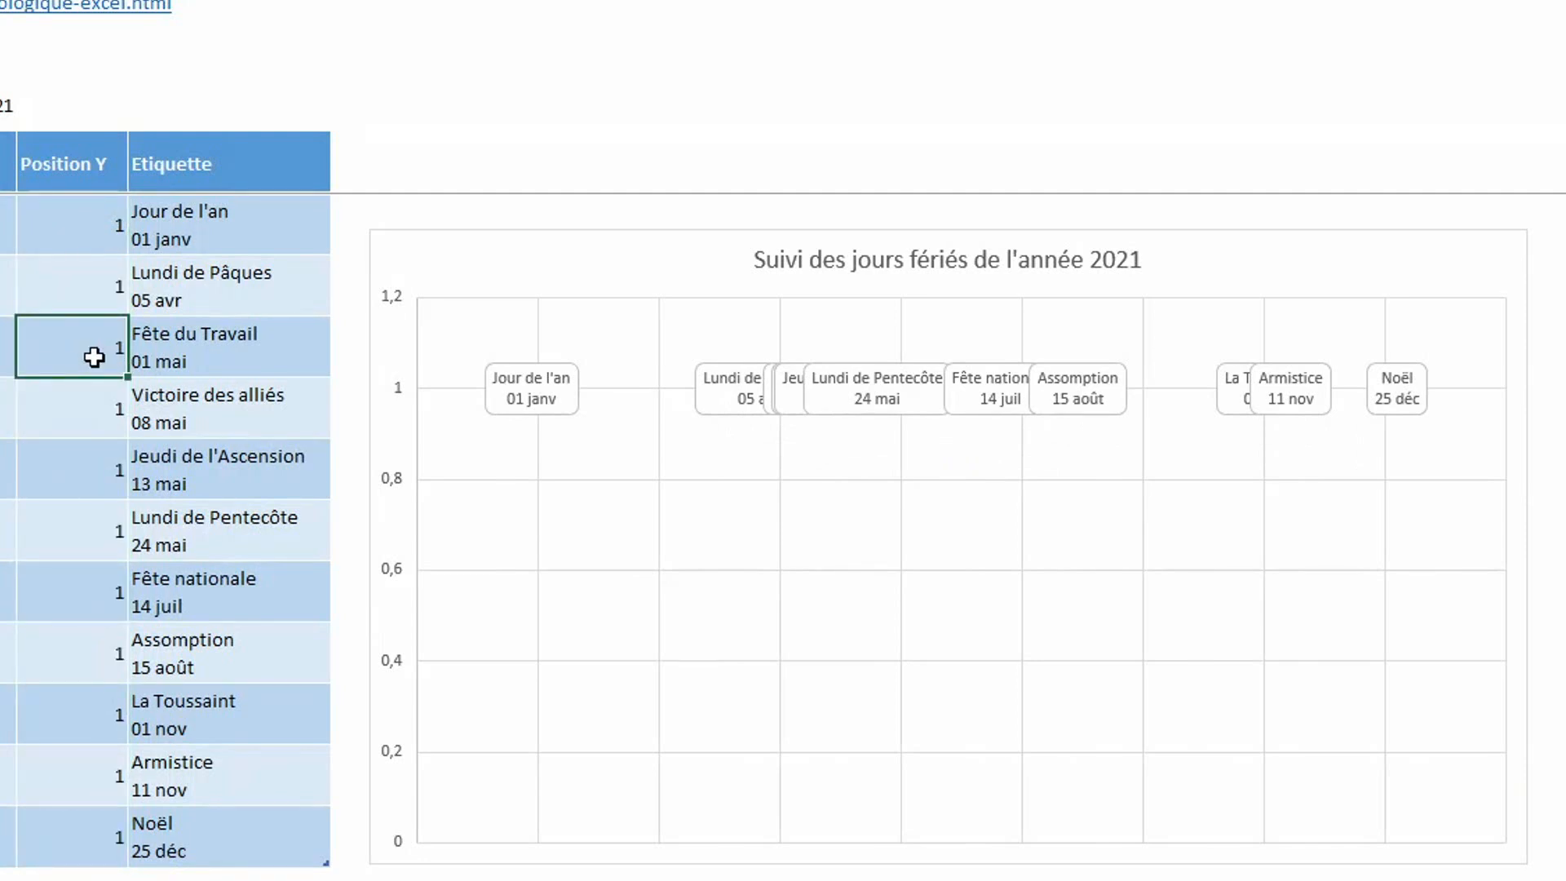
pyautogui.write('2')
pyautogui.press('Return')
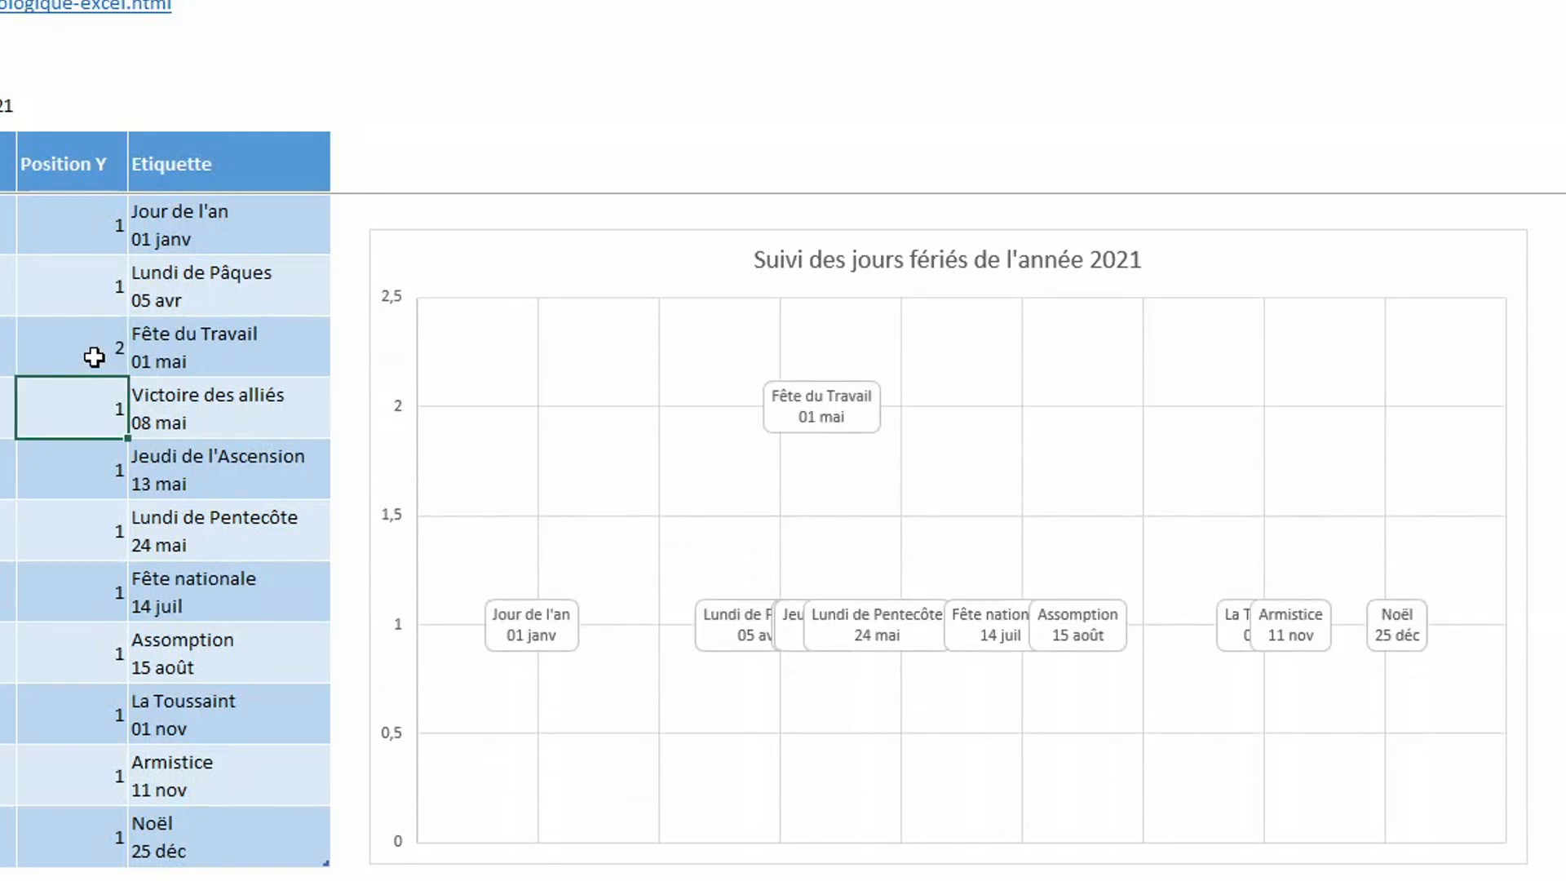
pyautogui.write('-1')
pyautogui.press('Return')
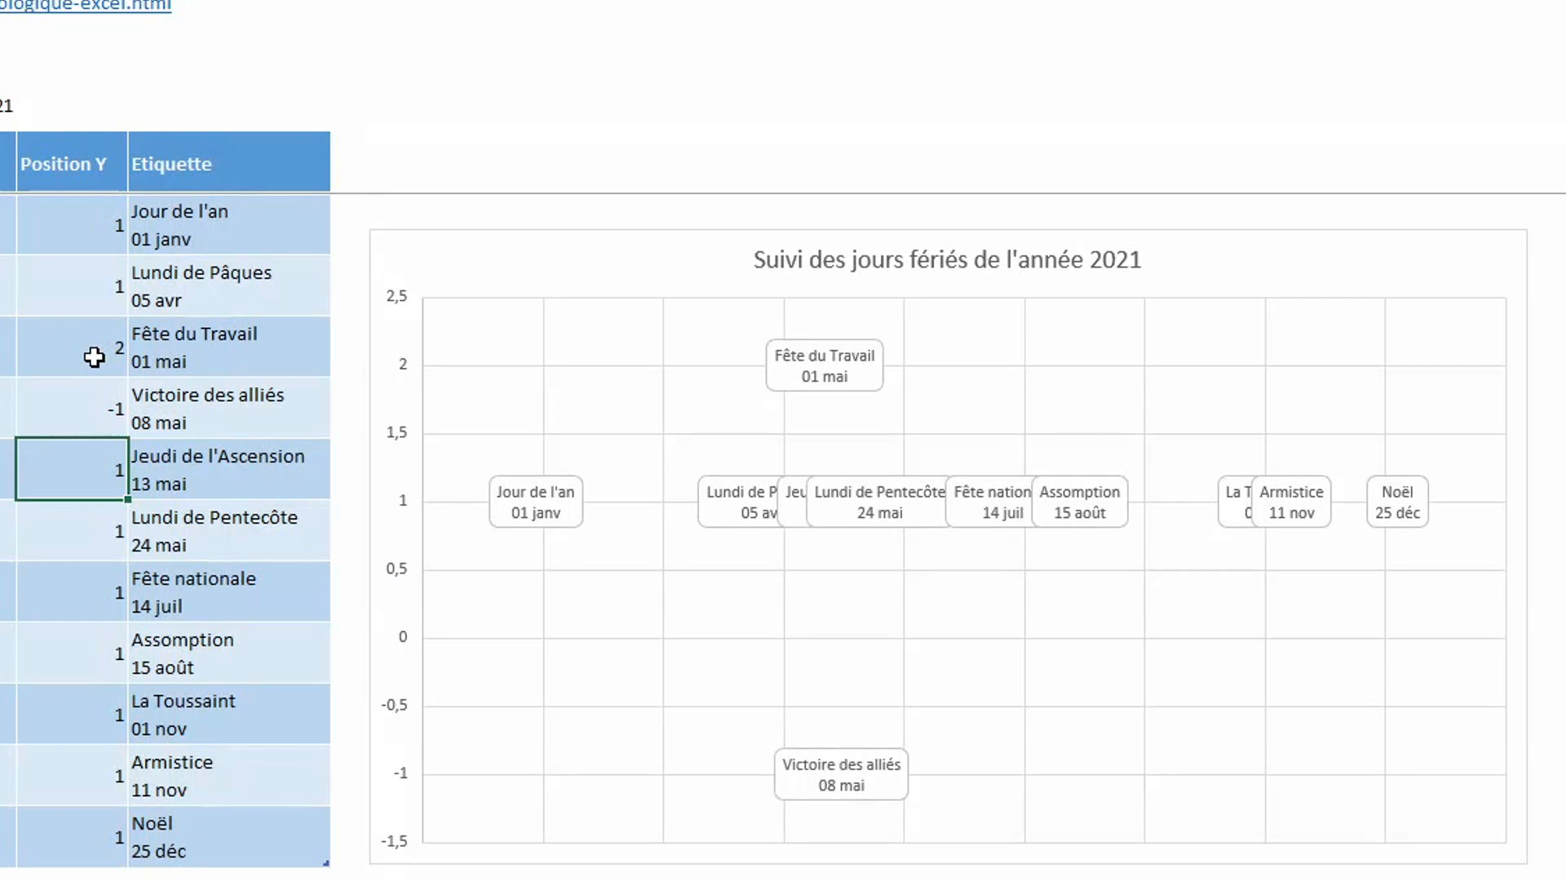
pyautogui.write('3')
pyautogui.press('Return')
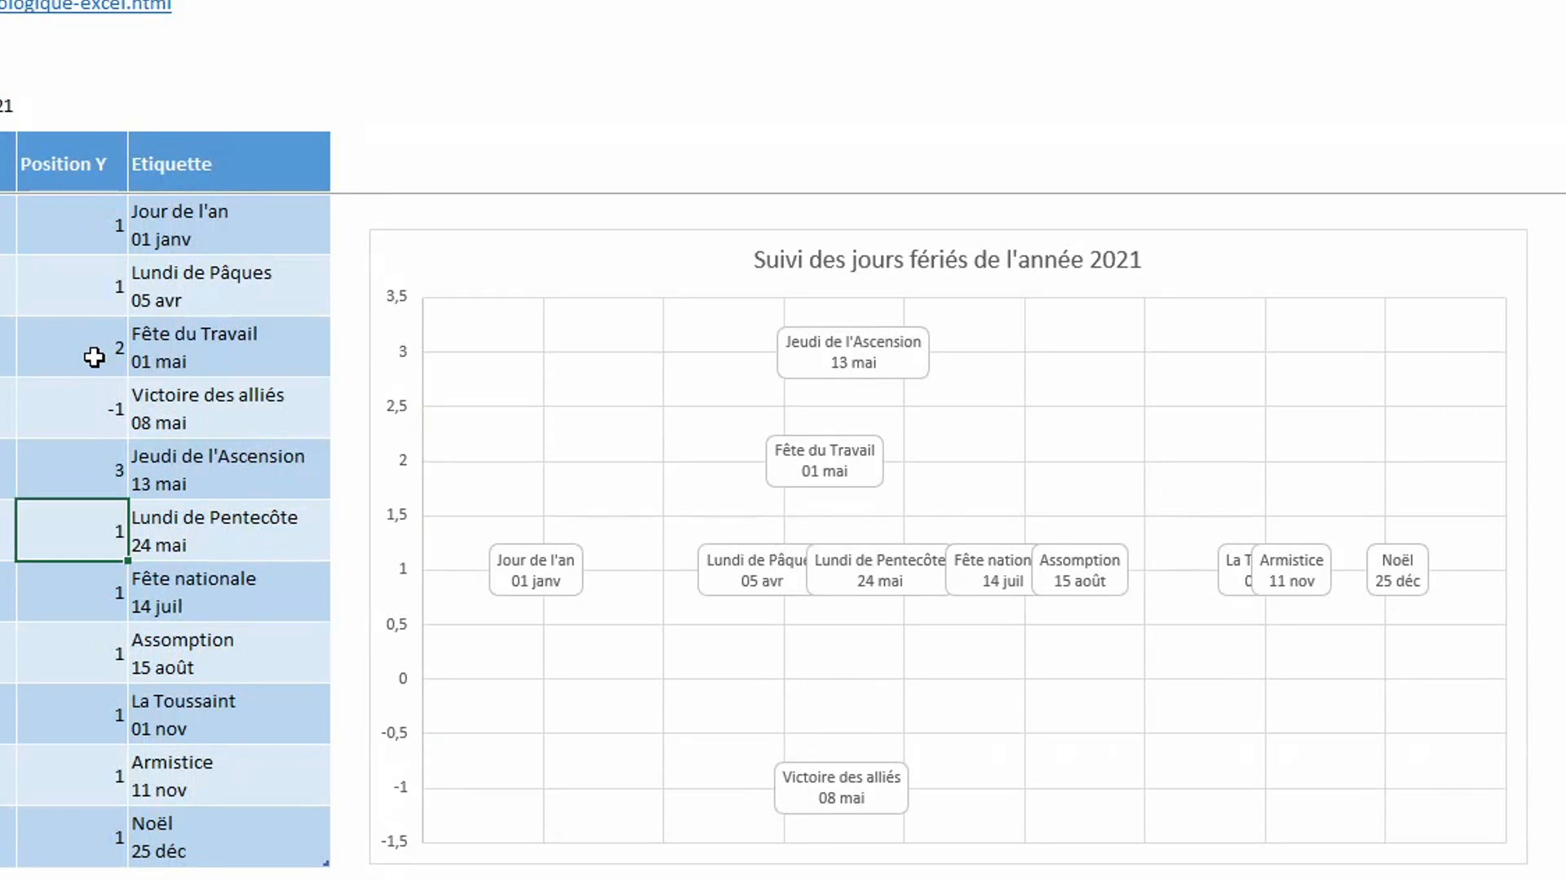
pyautogui.write('-2')
pyautogui.press('Return')
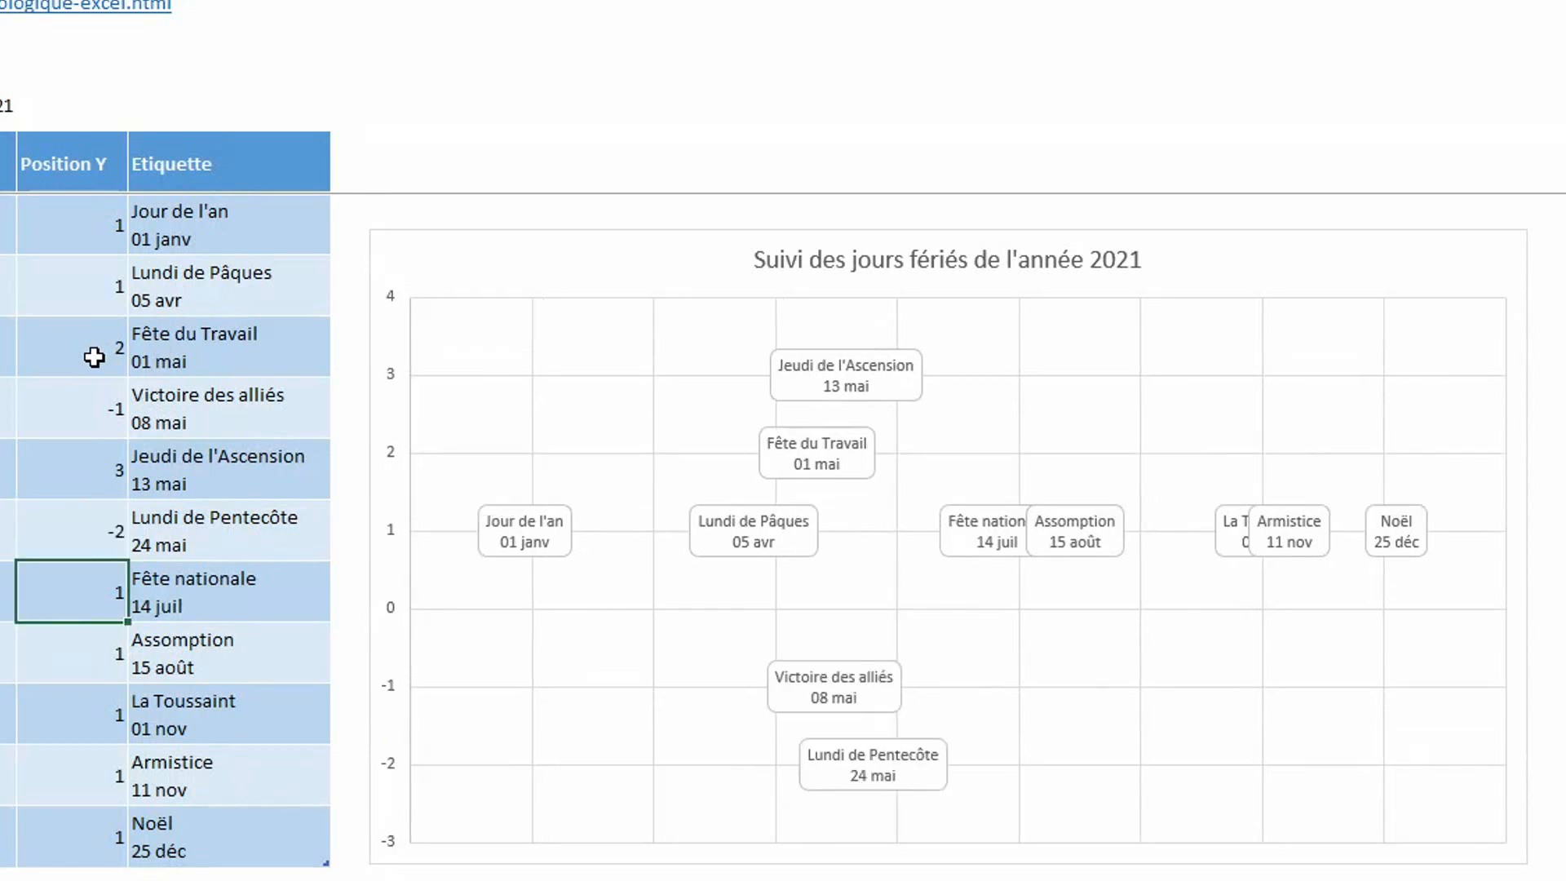
# Set Position Y to 2 for Assomption and -1 for La Toussaint
pyautogui.press('Down')
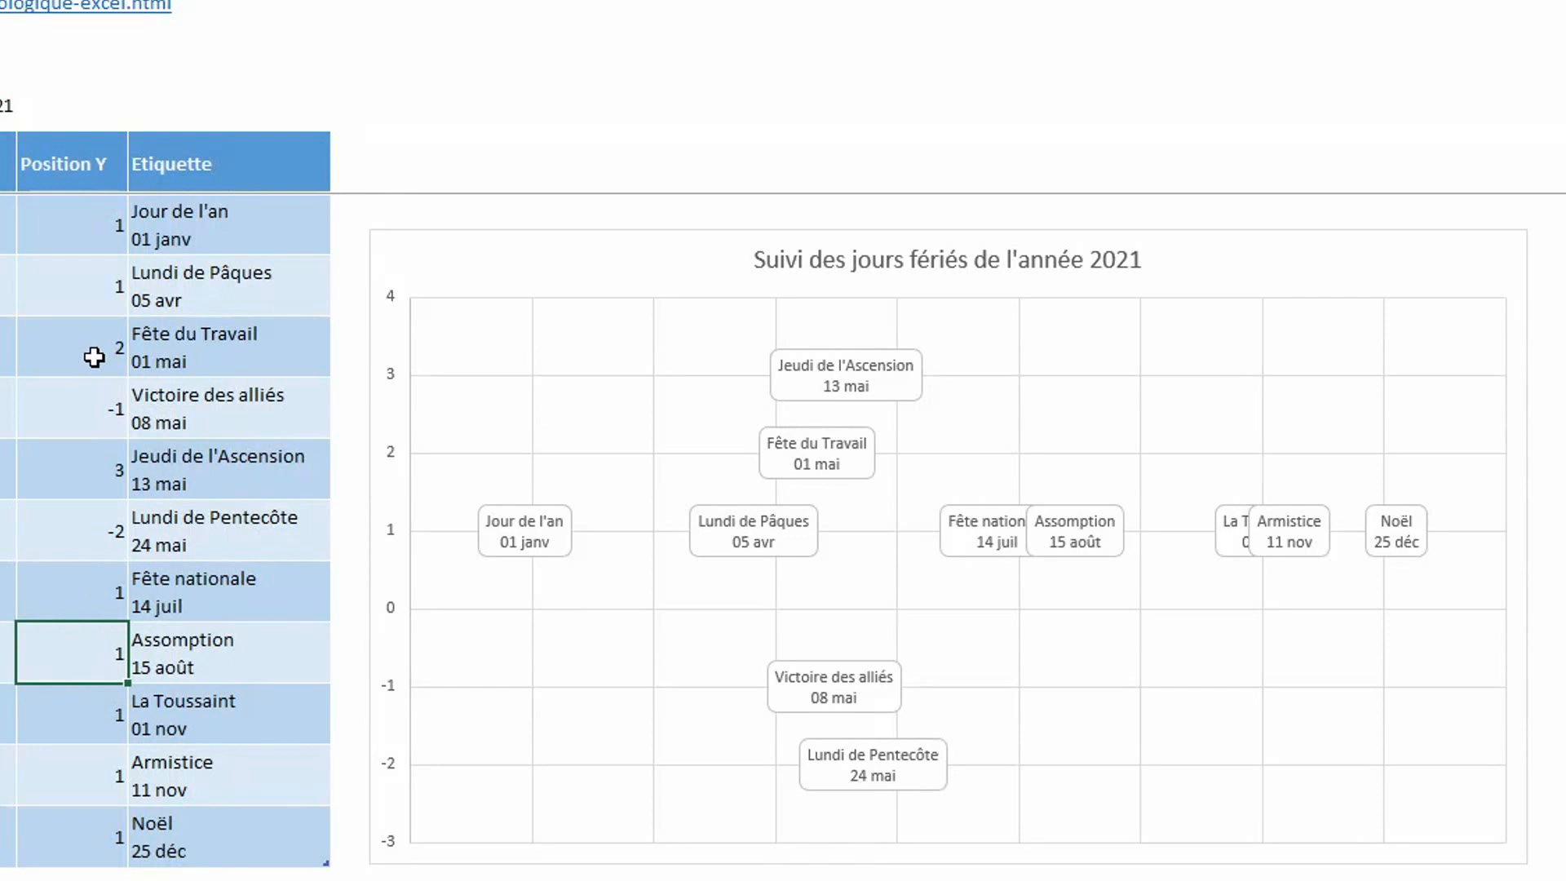
pyautogui.write('2')
pyautogui.press('Return')
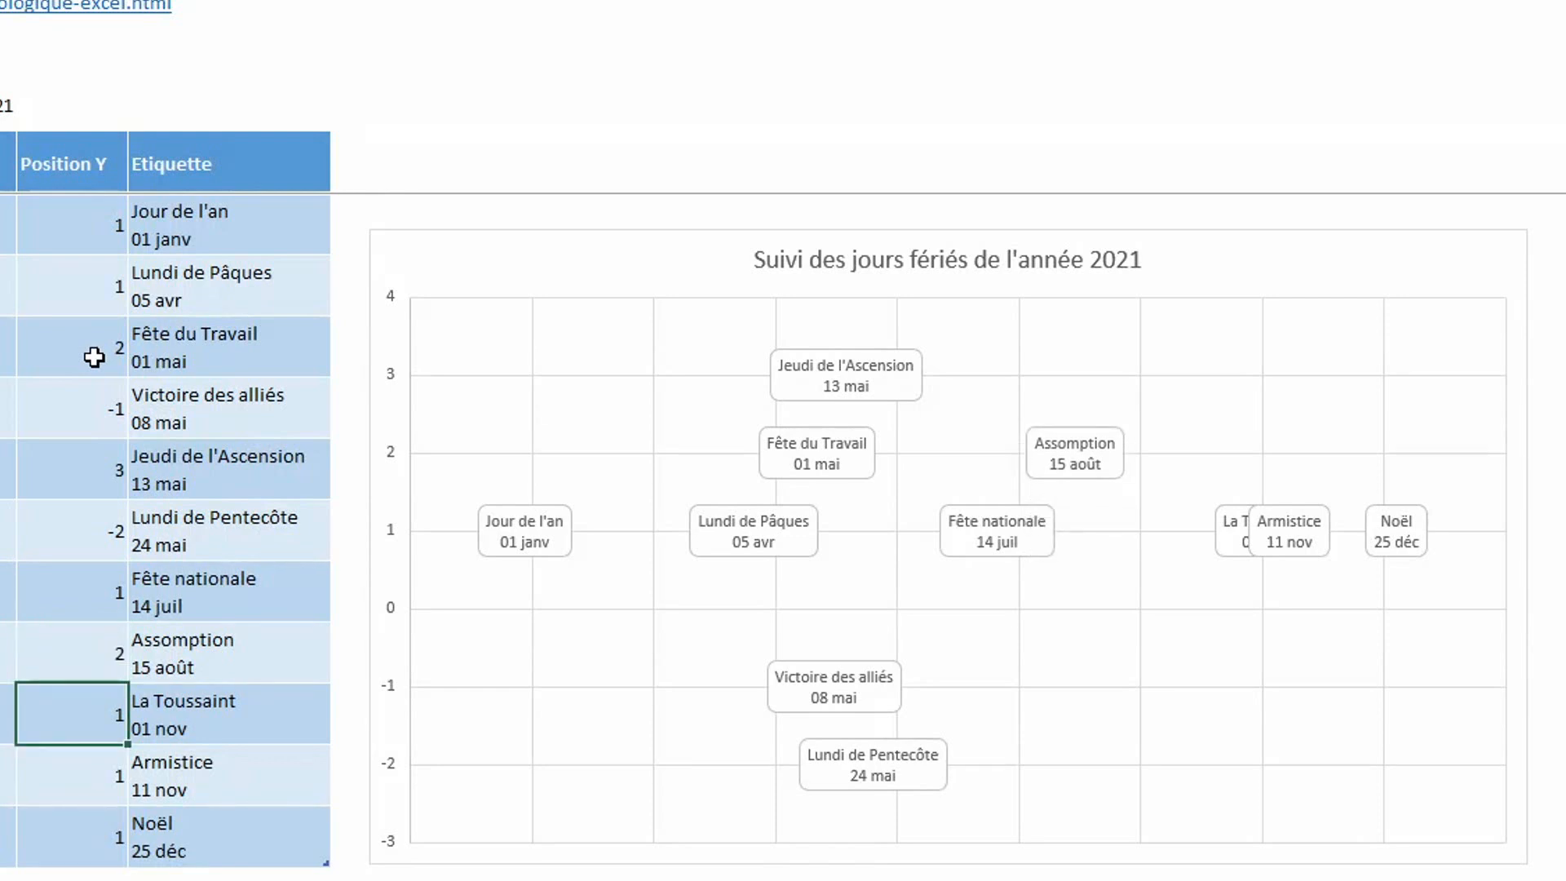
pyautogui.write('-1')
pyautogui.press('Return')
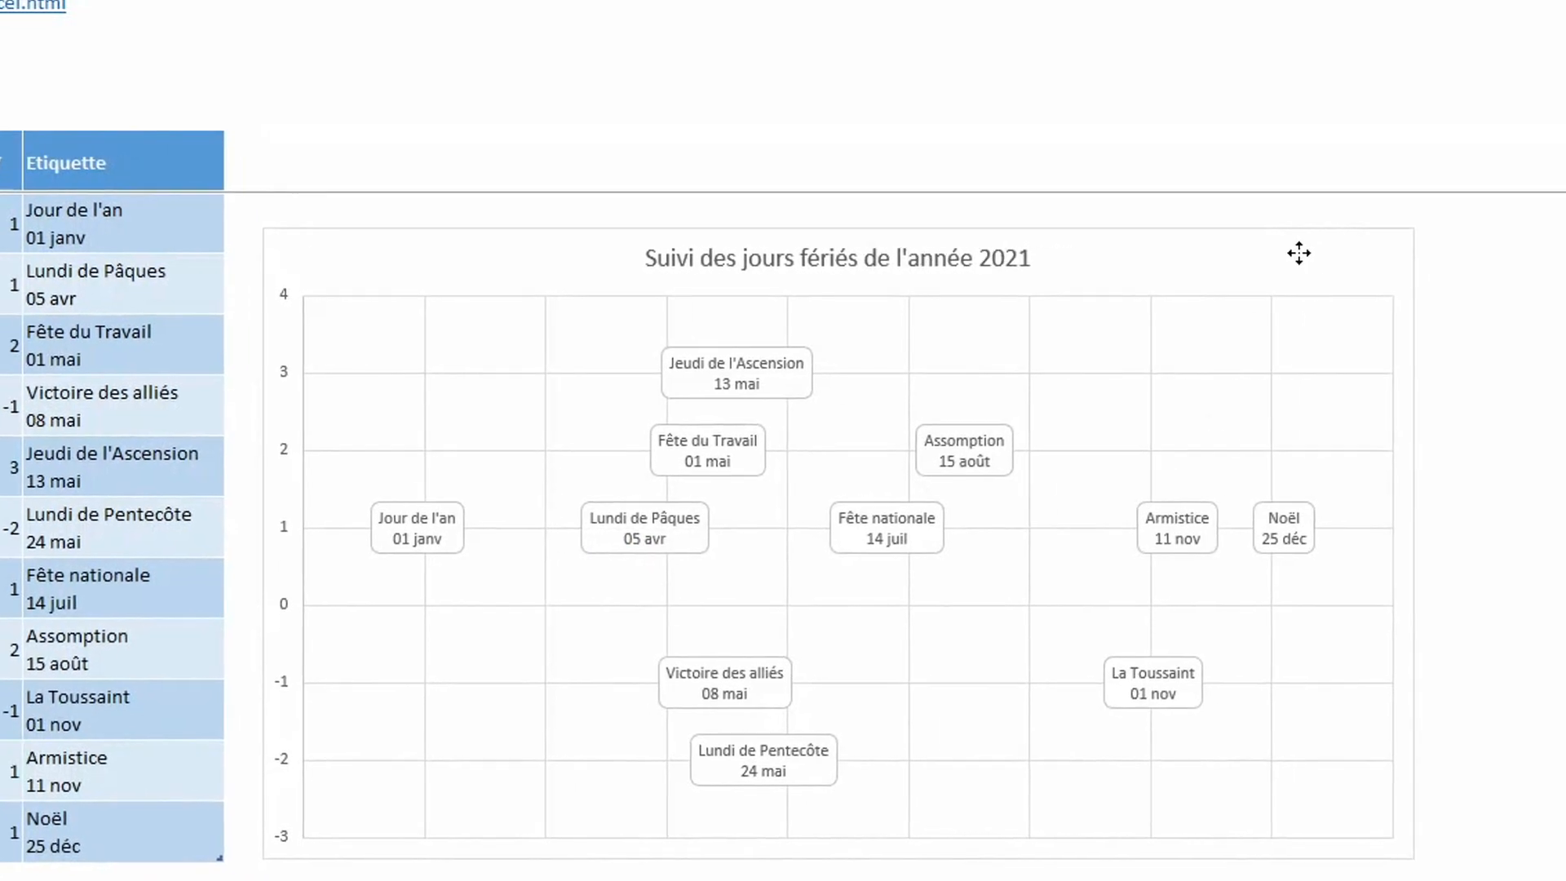
# Add error bars to the timeline chart
pyautogui.click(1472, 260)
pyautogui.click(1205, 253)
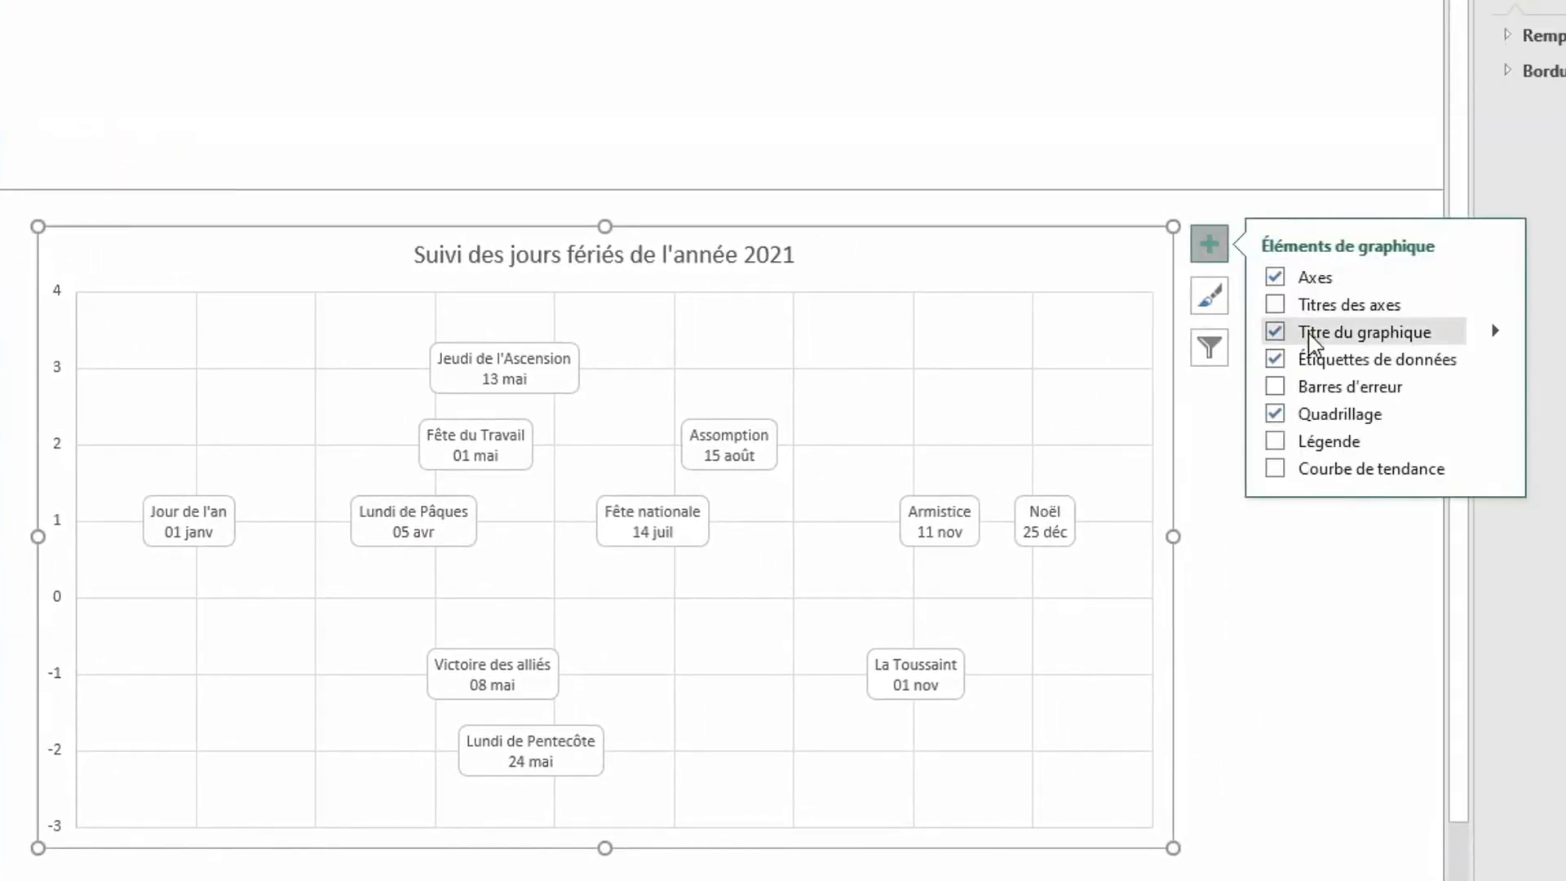
pyautogui.click(1278, 388)
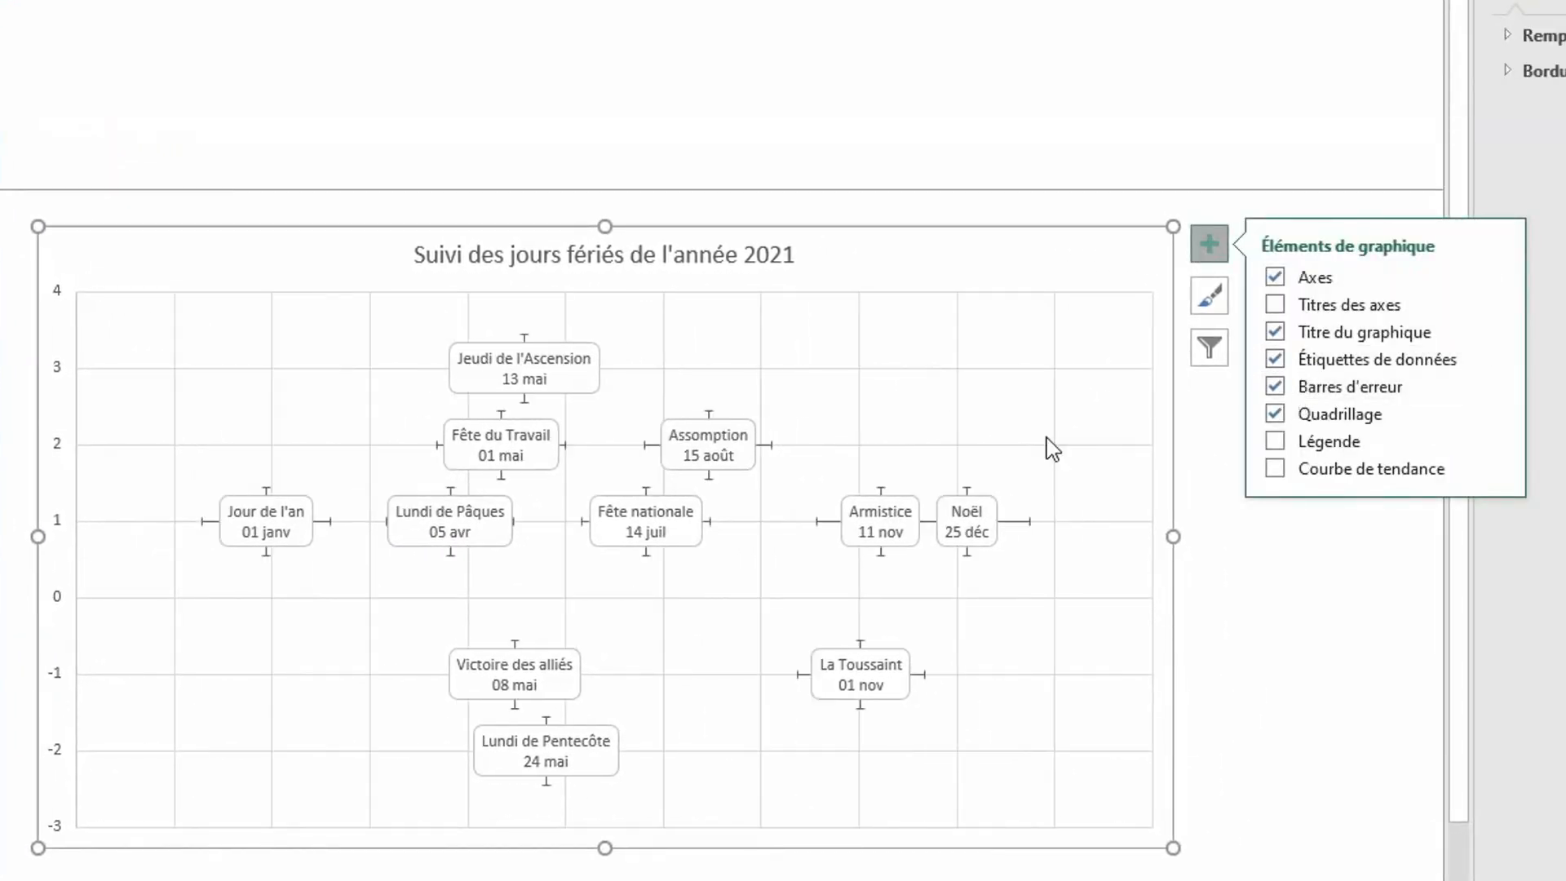
# Select the horizontal error bars of the series
pyautogui.click(771, 446)
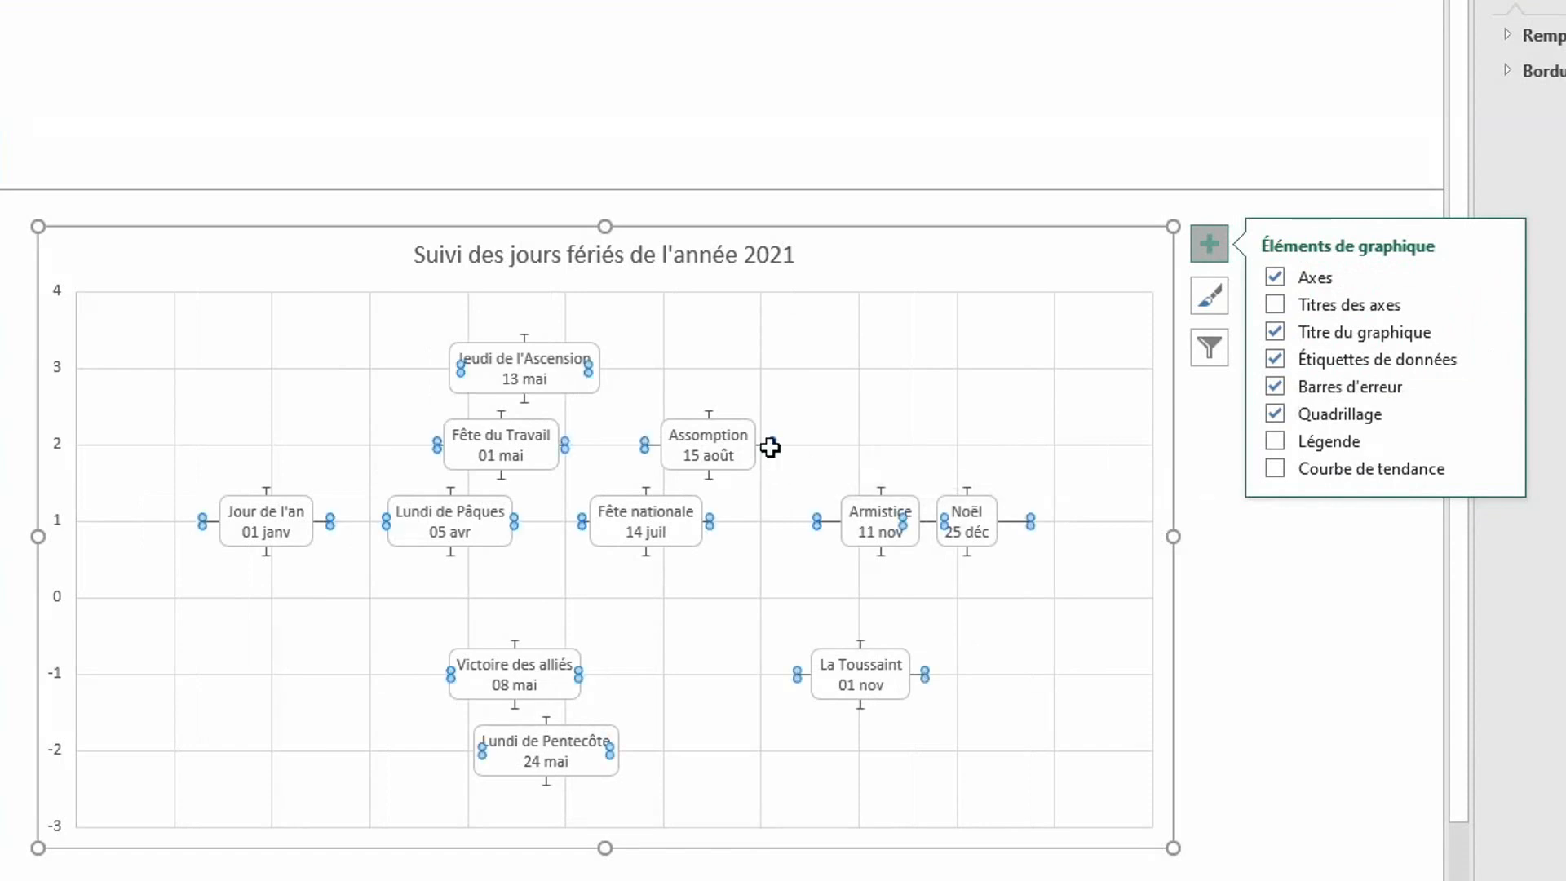